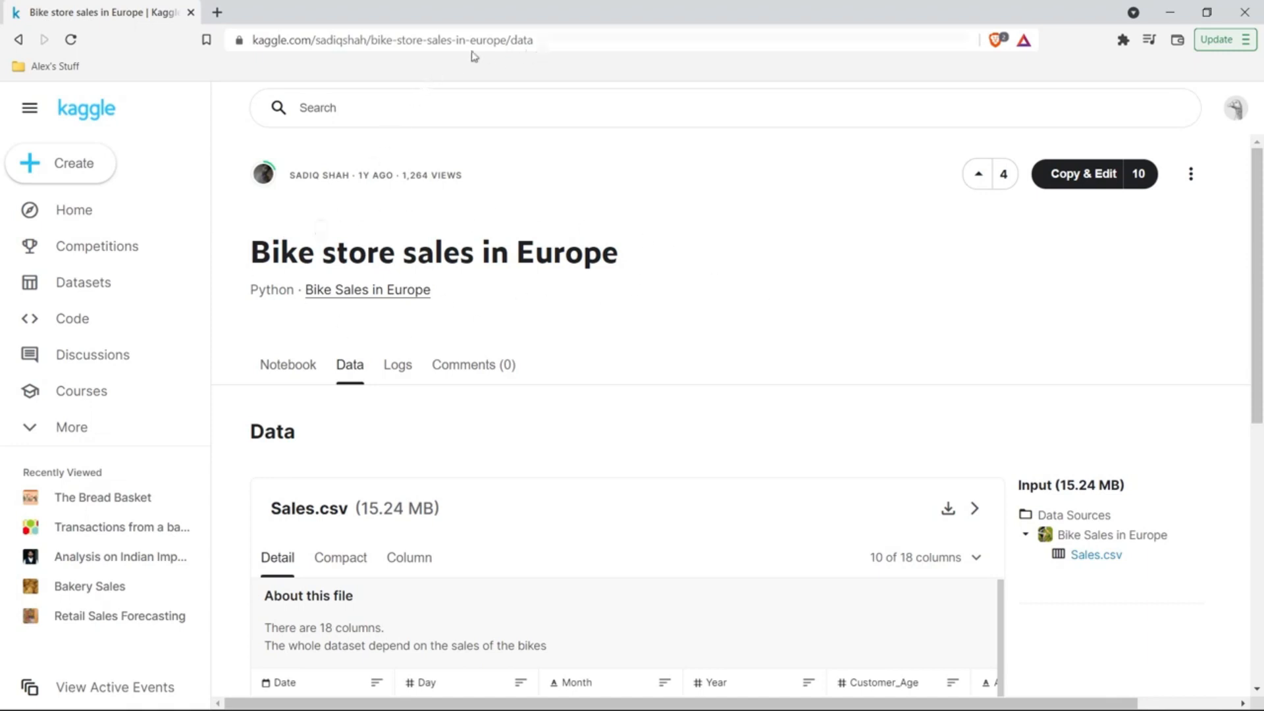
# - Download the Sales.csv dataset from the Kaggle page and save it to the Downloads folder as Sales.csv (2)
pyautogui.scroll(-3, 663, 303)
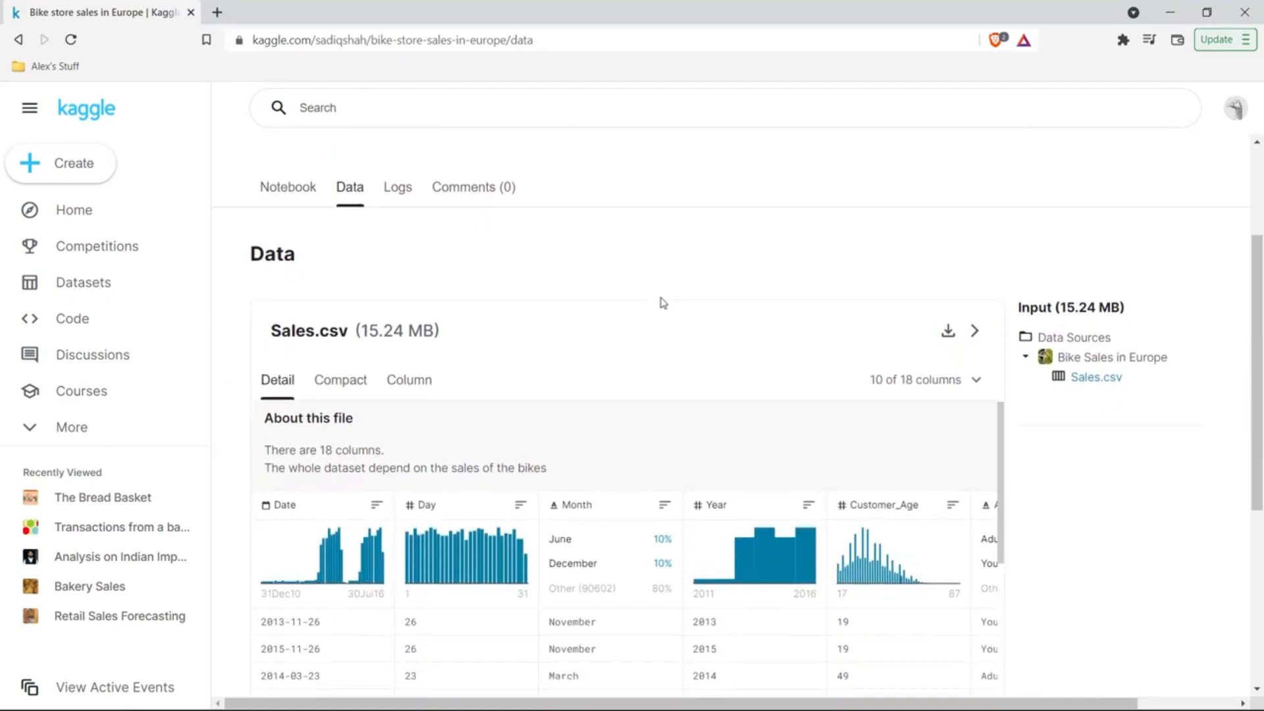
pyautogui.click(949, 332)
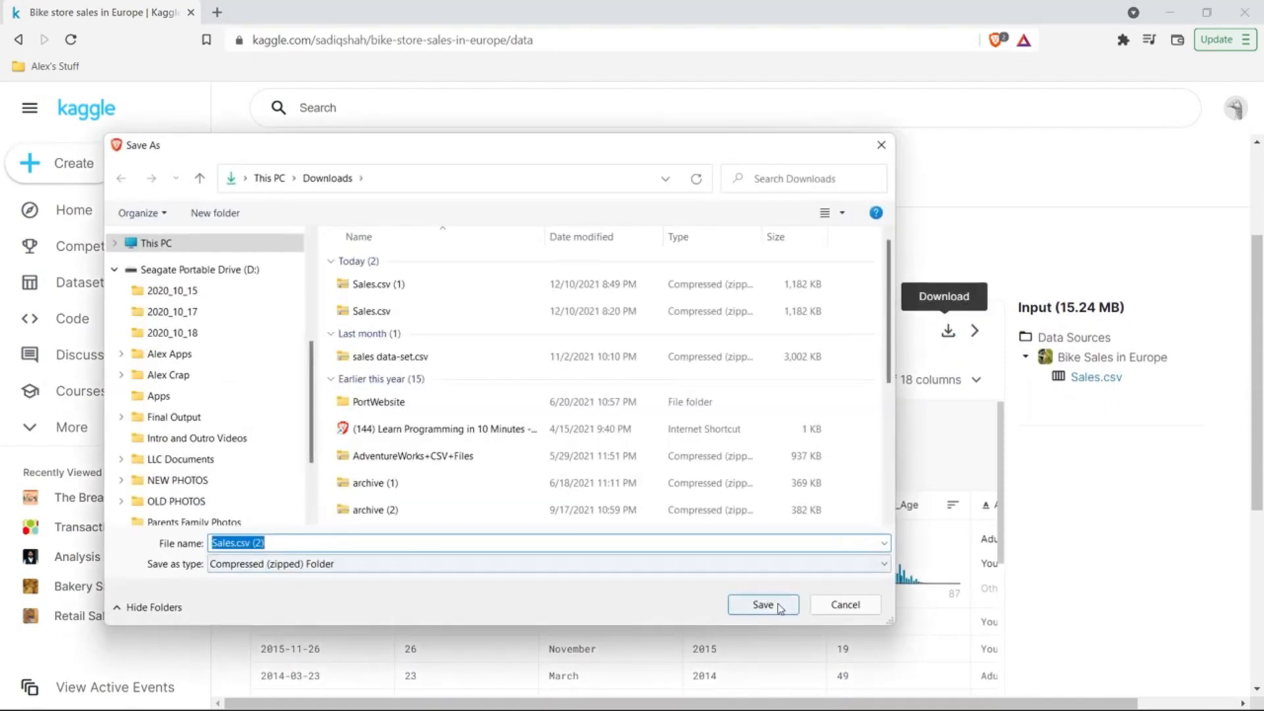
pyautogui.click(779, 605)
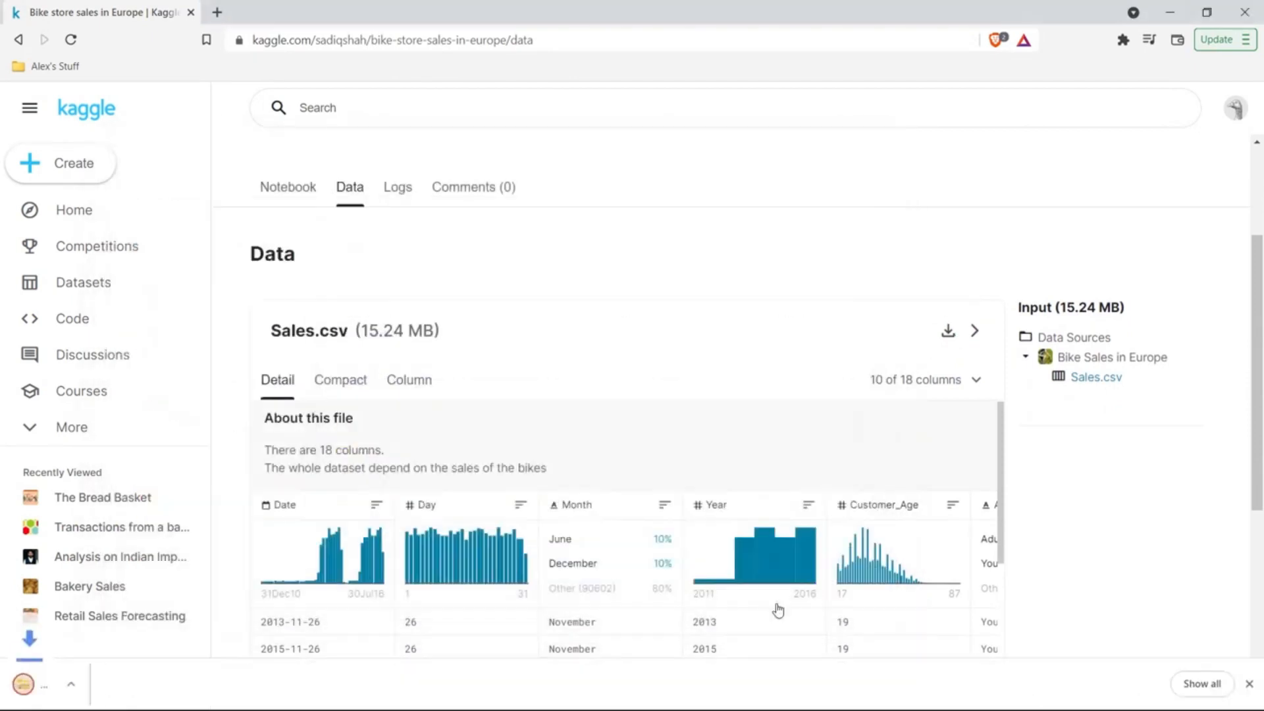
pyautogui.click(1249, 685)
# - Open the Sales file from the zipped Sales.csv folder in Downloads in Excel and maximize its window
pyautogui.moveTo(607, 698)
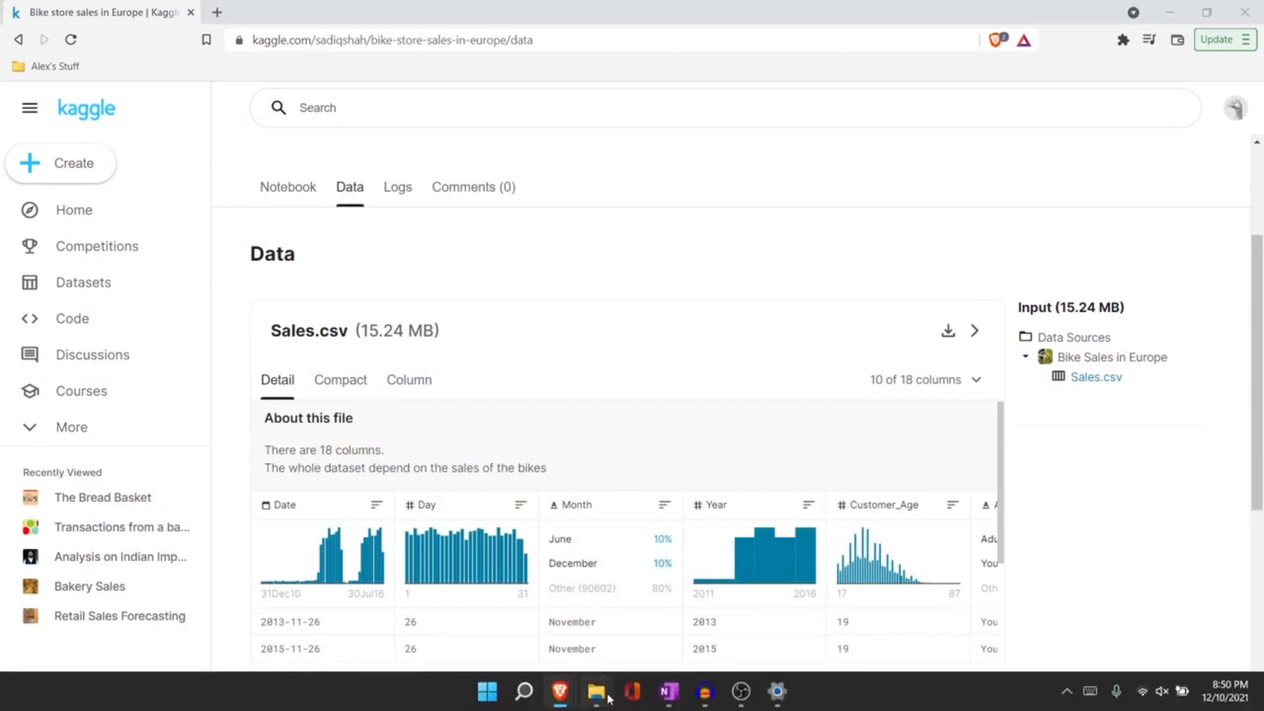
pyautogui.click(502, 613)
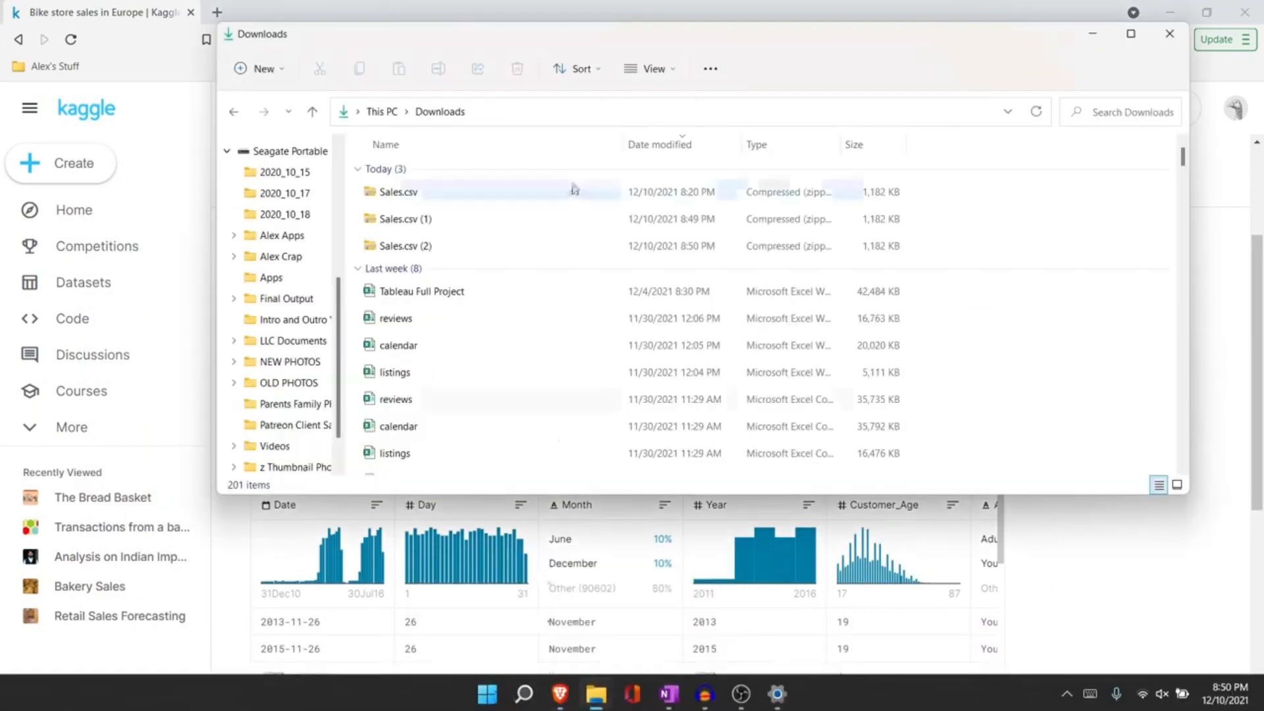
pyautogui.doubleClick(527, 191)
pyautogui.click(511, 179)
pyautogui.doubleClick(511, 179)
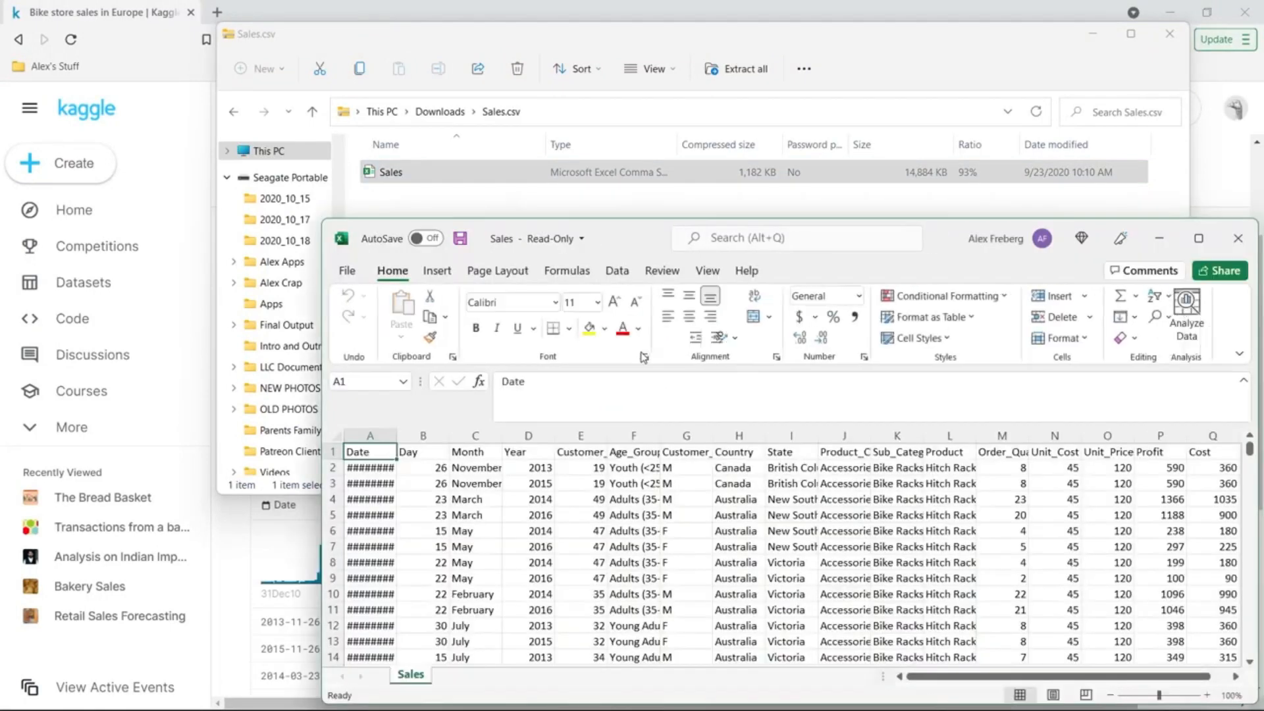
pyautogui.click(1201, 241)
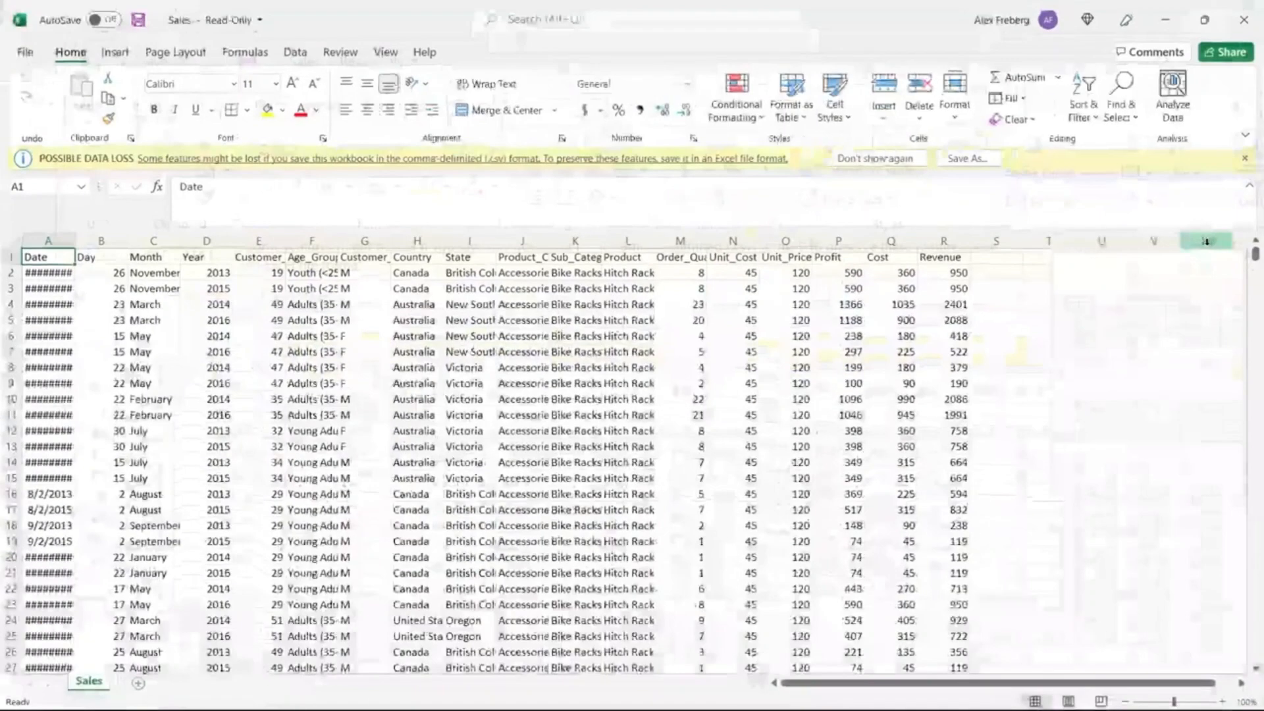
pyautogui.click(1244, 166)
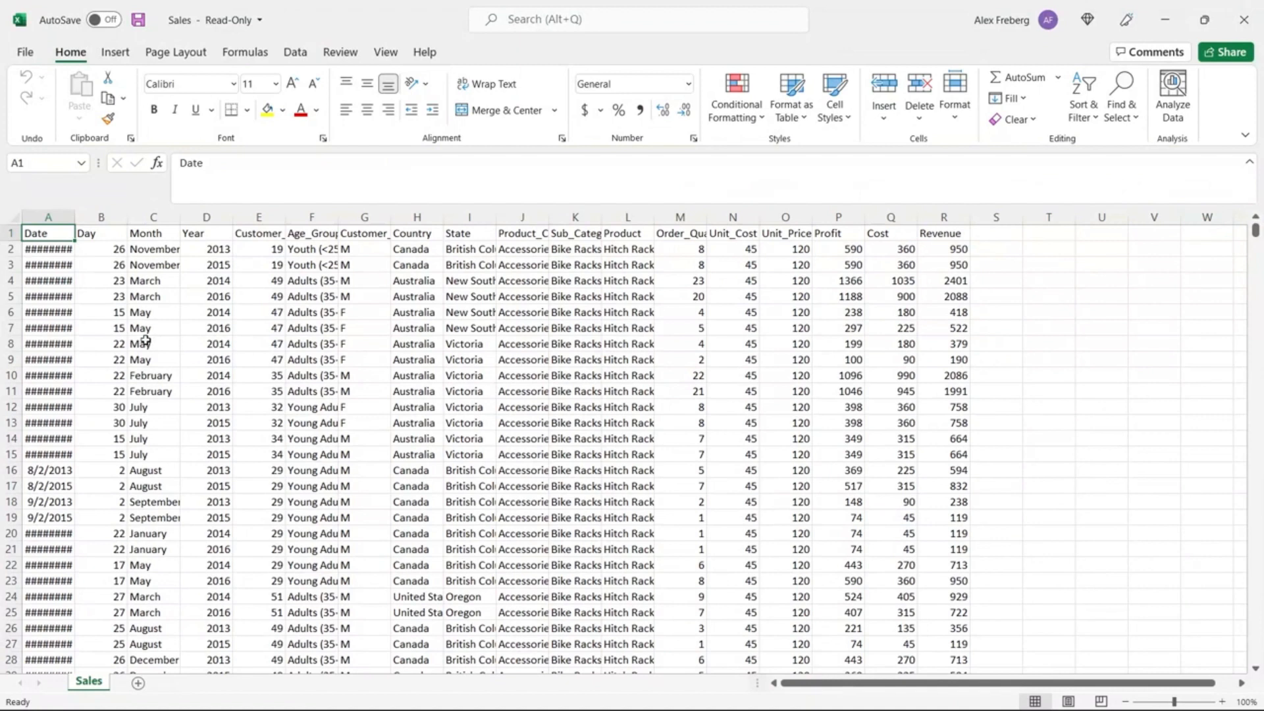
# - Widen all columns of the Sales sheet together so the dates in column A fit
pyautogui.click(13, 216)
pyautogui.doubleClick(68, 217)
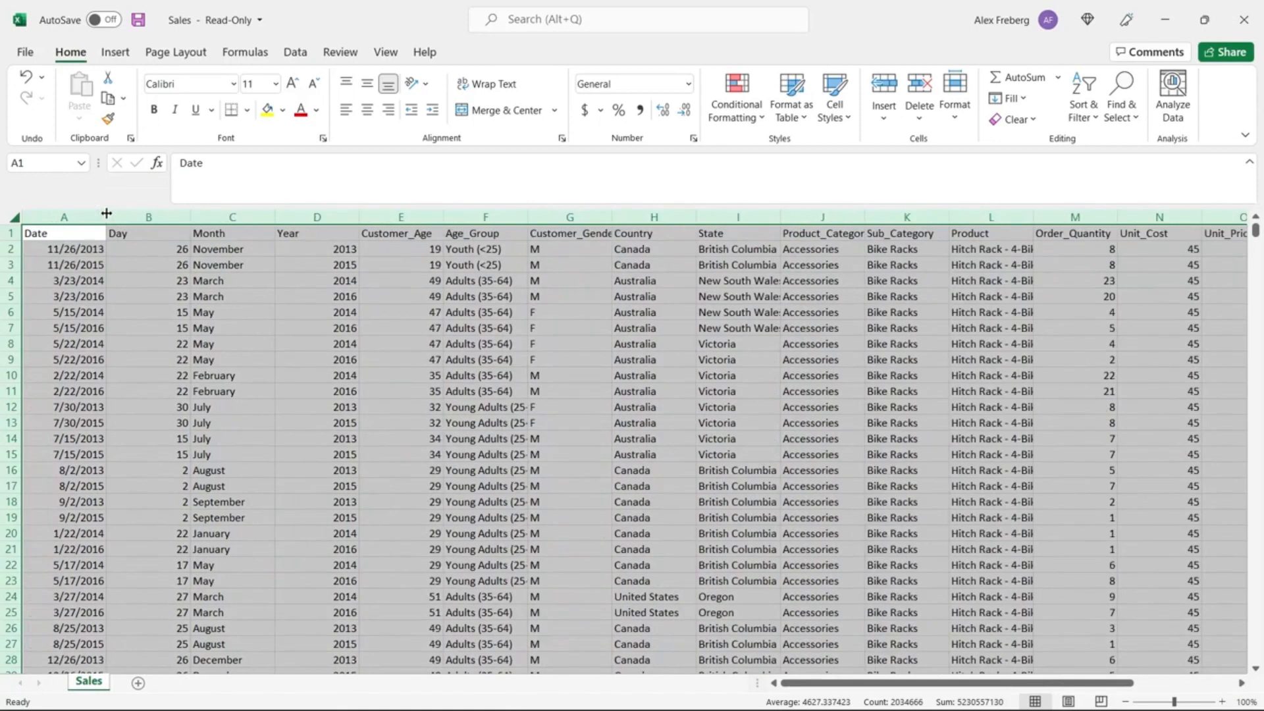
pyautogui.click(129, 279)
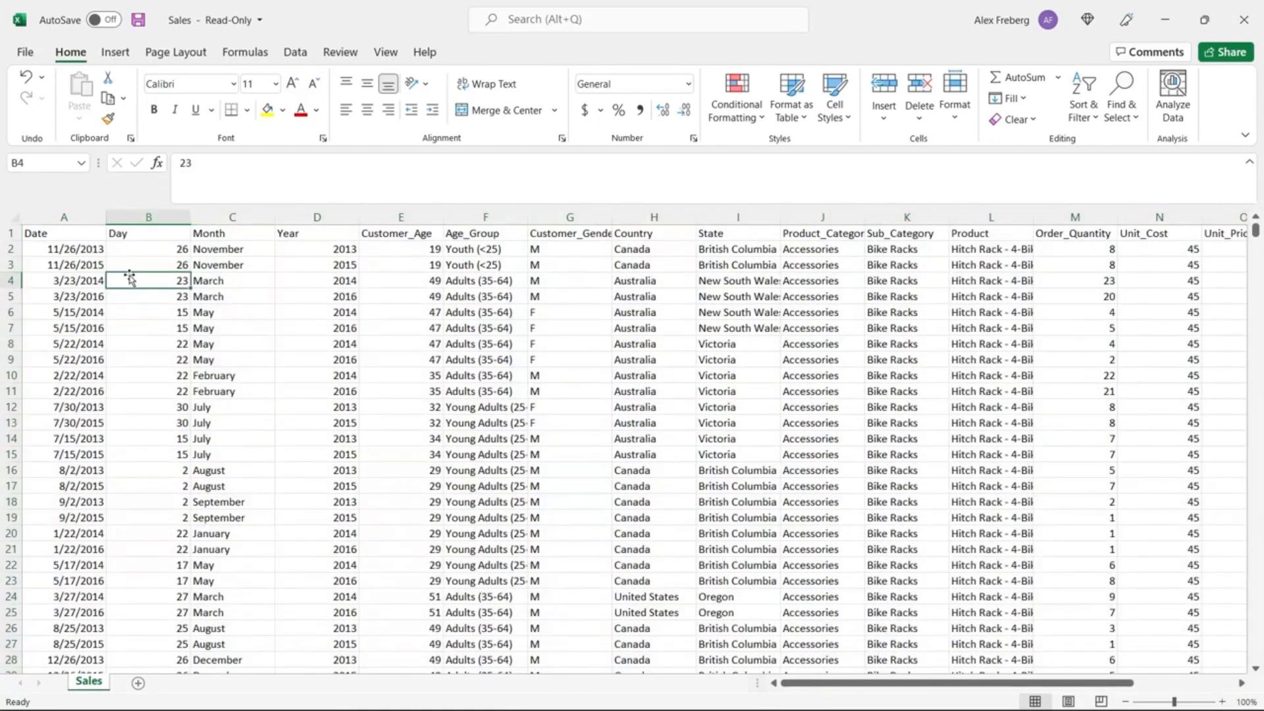
# - Examine the Sales sheet's column headers from Date through Product_Category, Sub_Category, Product, Order_Quantity and the price fields to Revenue
pyautogui.click(70, 233)
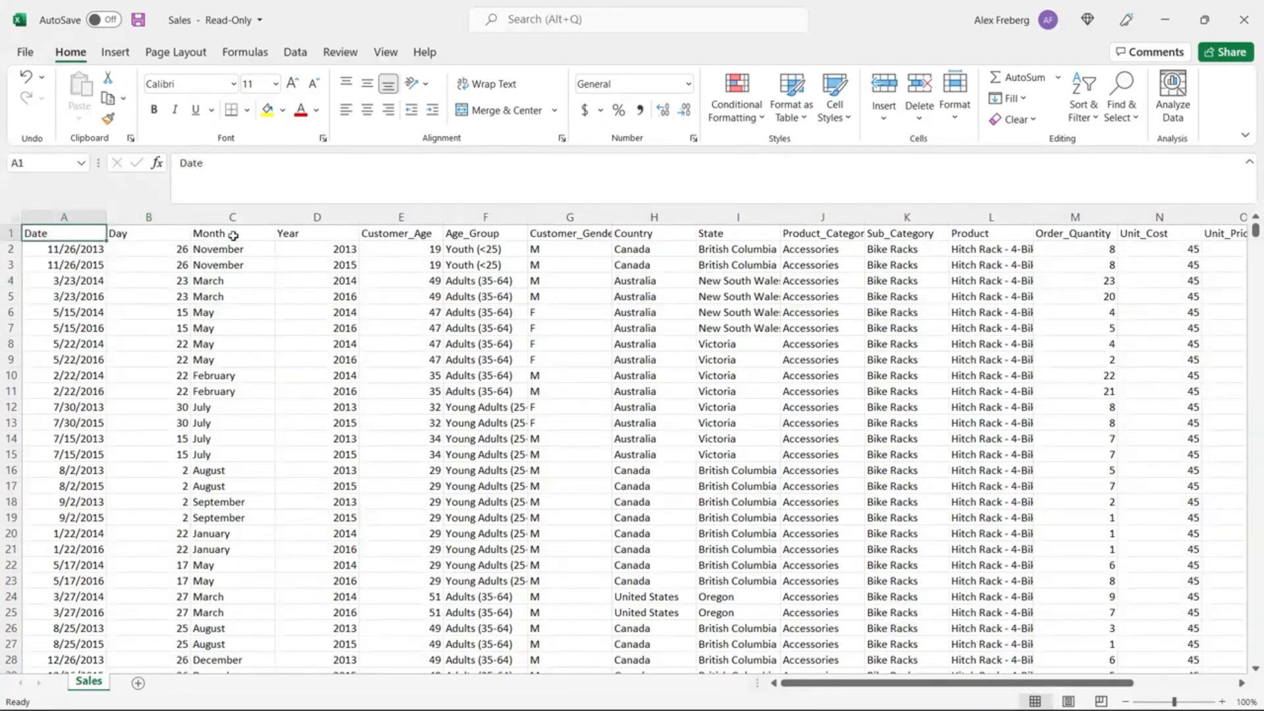
pyautogui.hscroll(5, 331, 300)
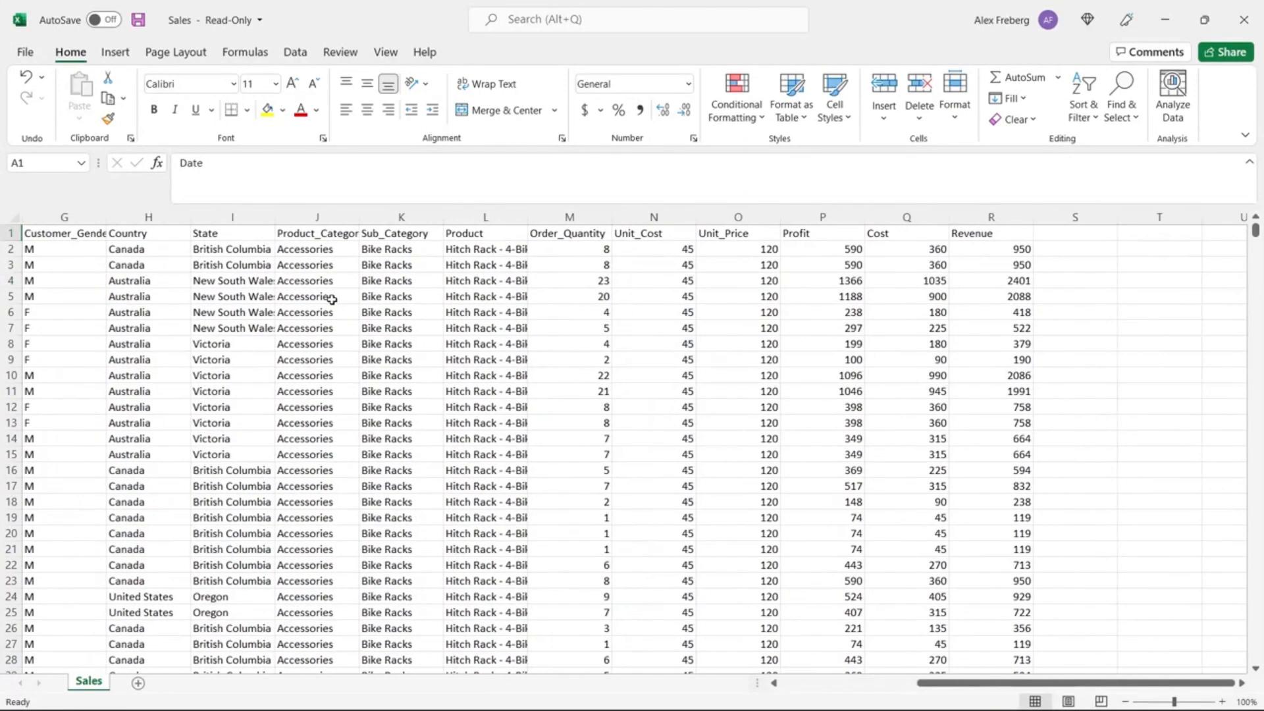
pyautogui.moveTo(1057, 685); pyautogui.dragTo(1020, 688)
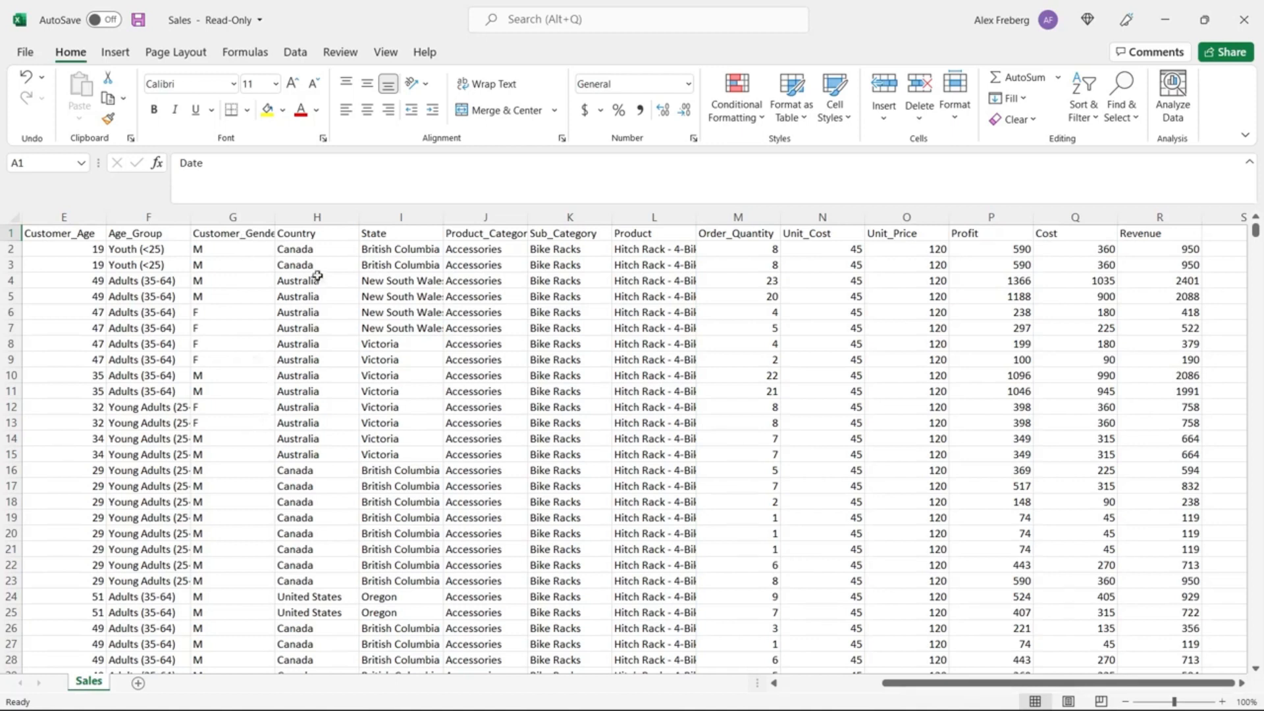
pyautogui.click(489, 236)
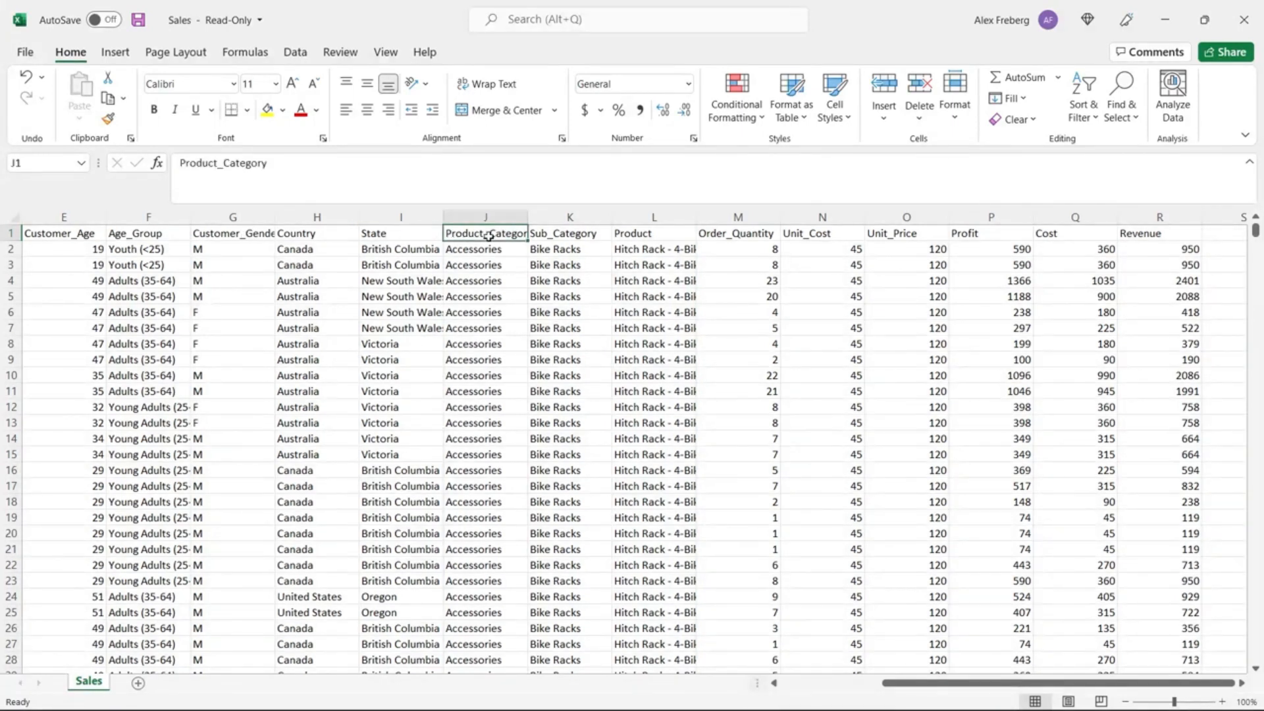
pyautogui.click(575, 235)
pyautogui.click(669, 235)
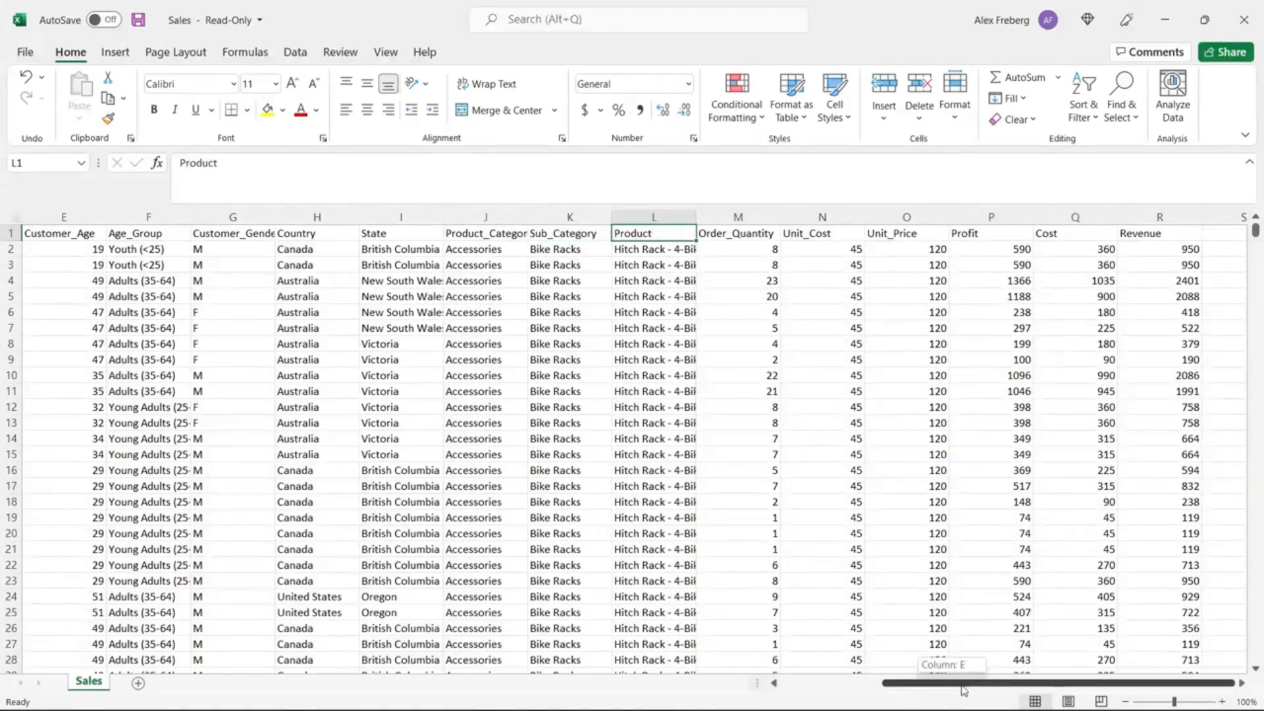
pyautogui.click(759, 235)
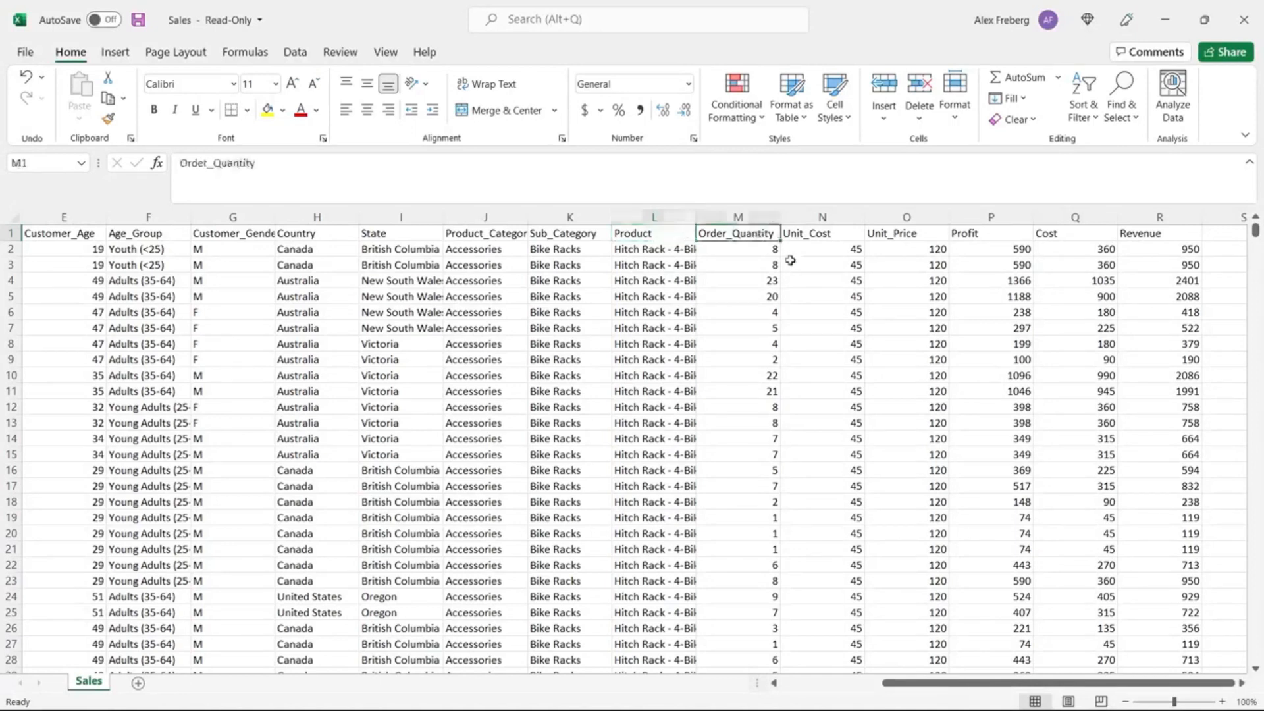
pyautogui.click(842, 236)
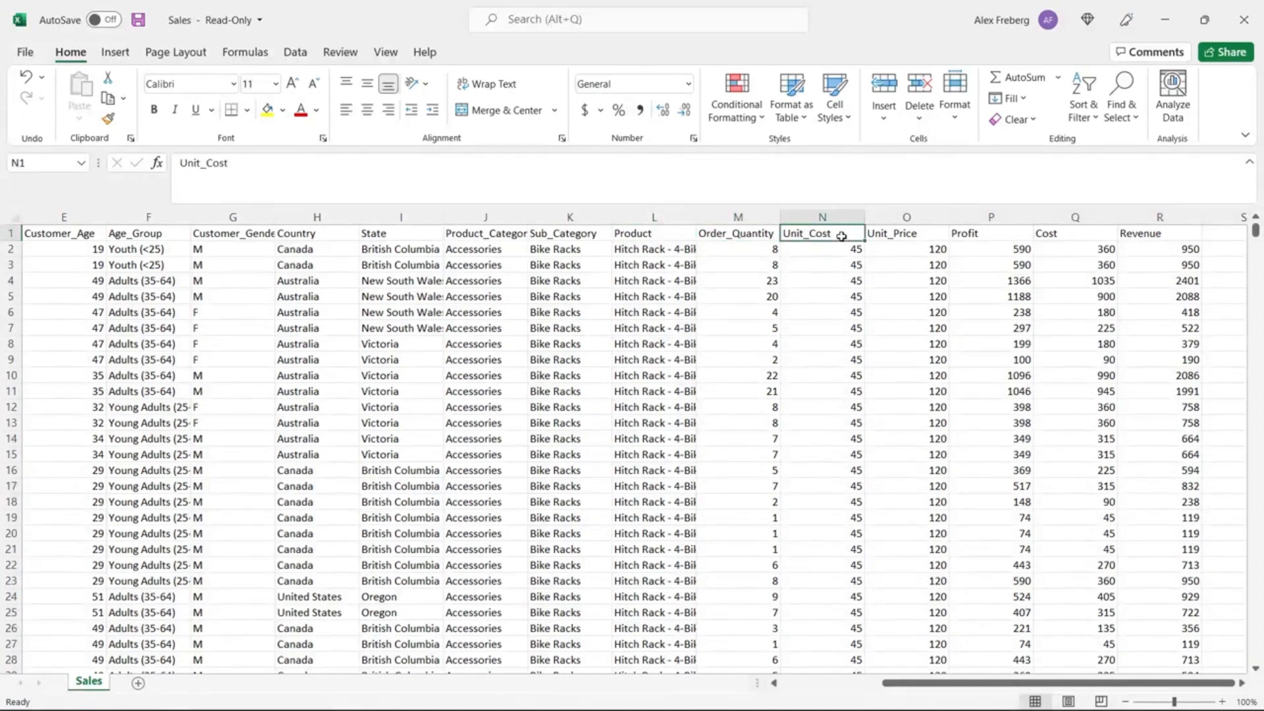
pyautogui.click(897, 235)
pyautogui.click(984, 235)
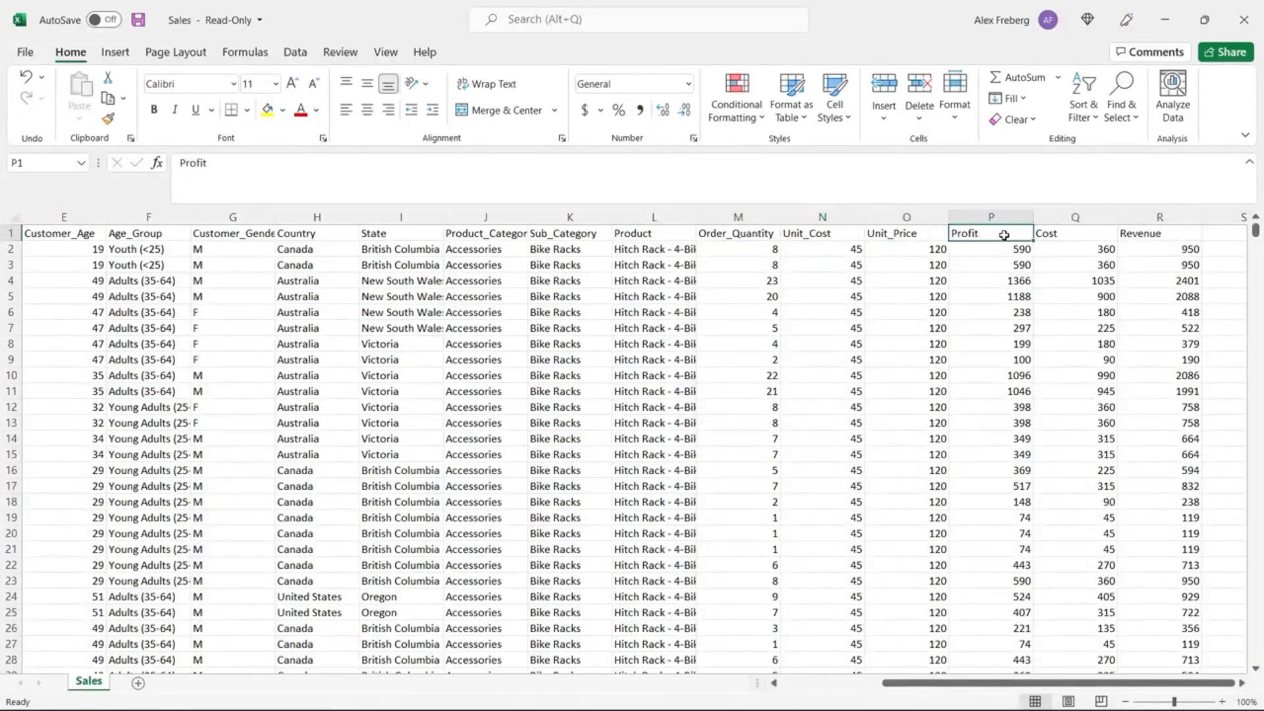
pyautogui.click(1073, 229)
pyautogui.click(1164, 237)
pyautogui.click(768, 374)
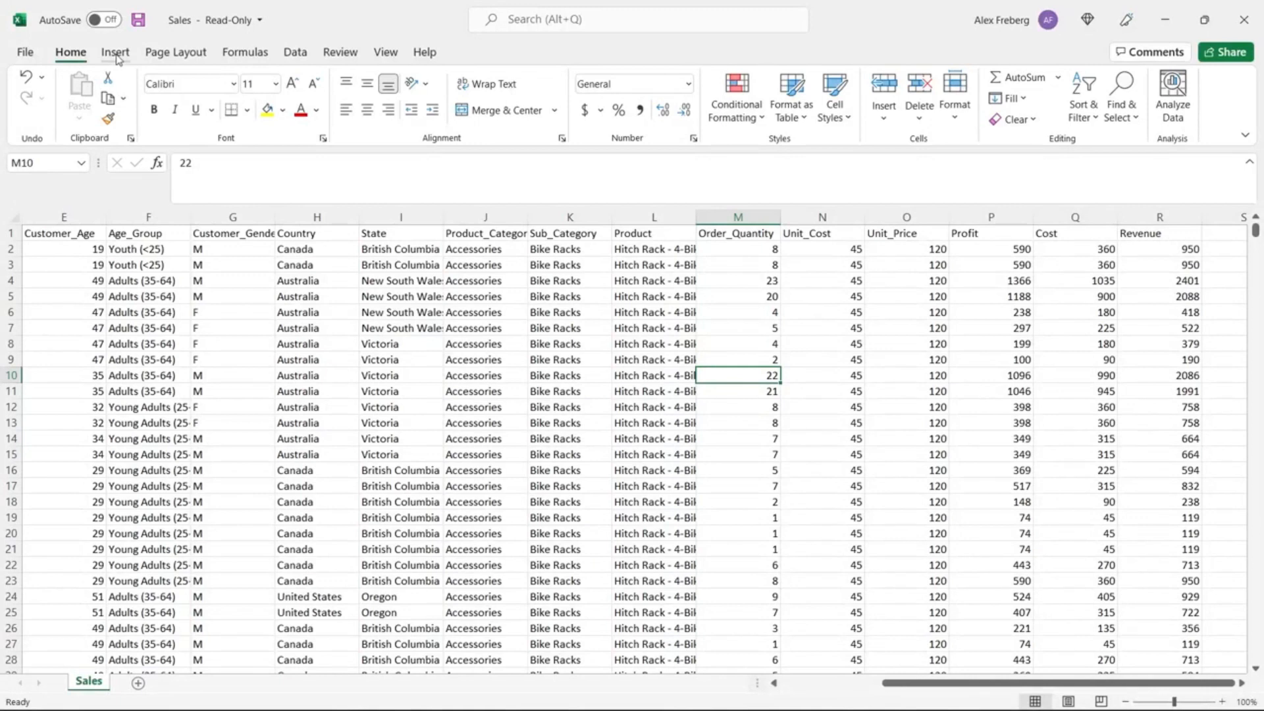
# - Browse the recommended PivotTables and preview Sum of Cost by State (+) without inserting any of them
pyautogui.click(117, 55)
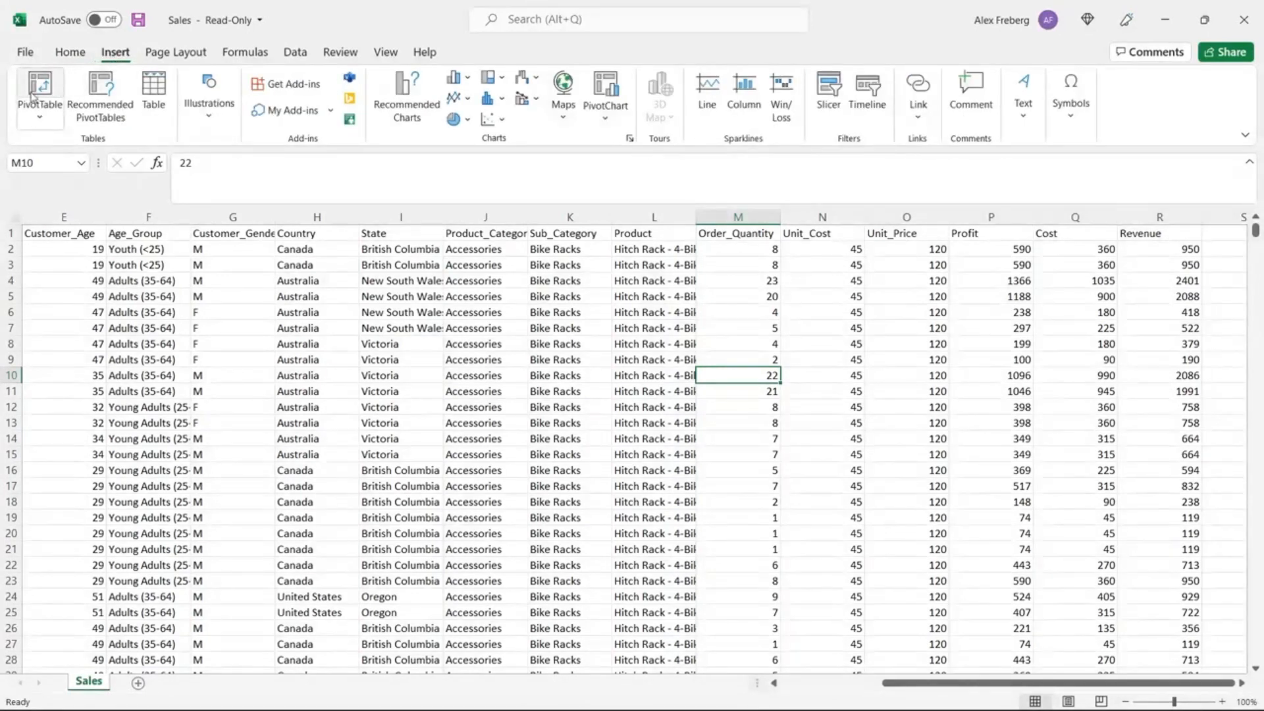
pyautogui.click(106, 98)
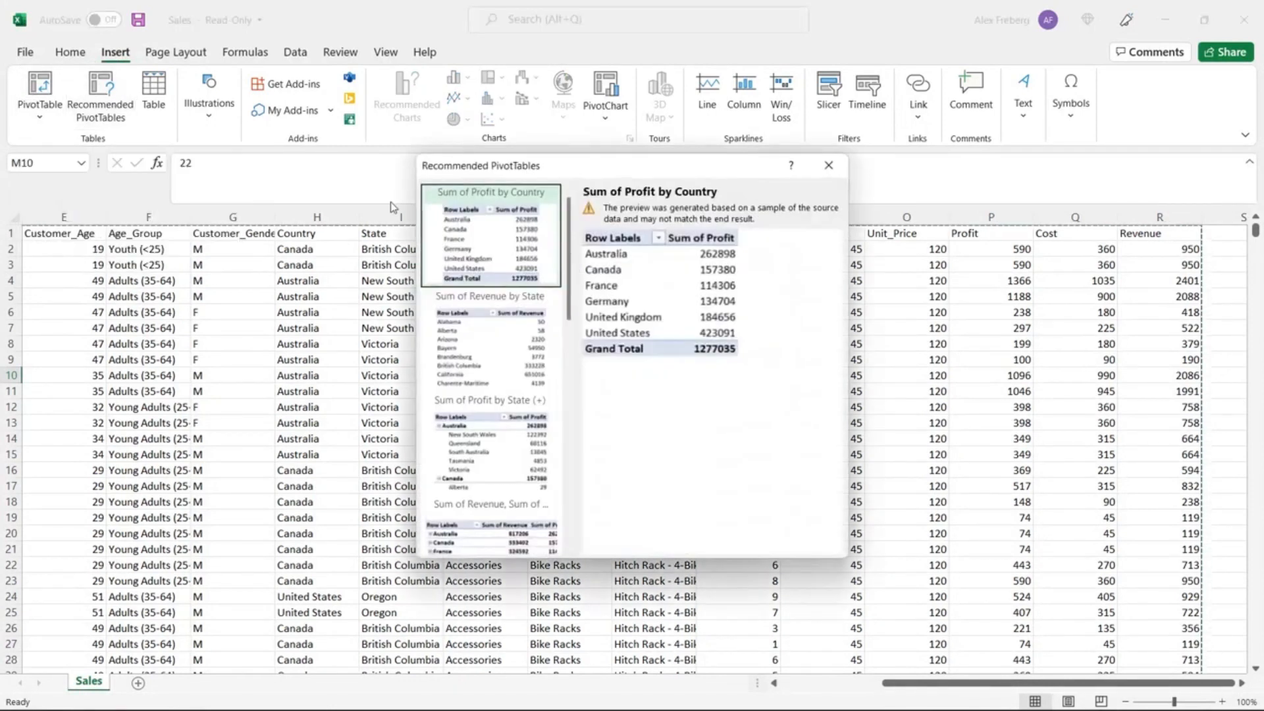
pyautogui.scroll(-5, 535, 244)
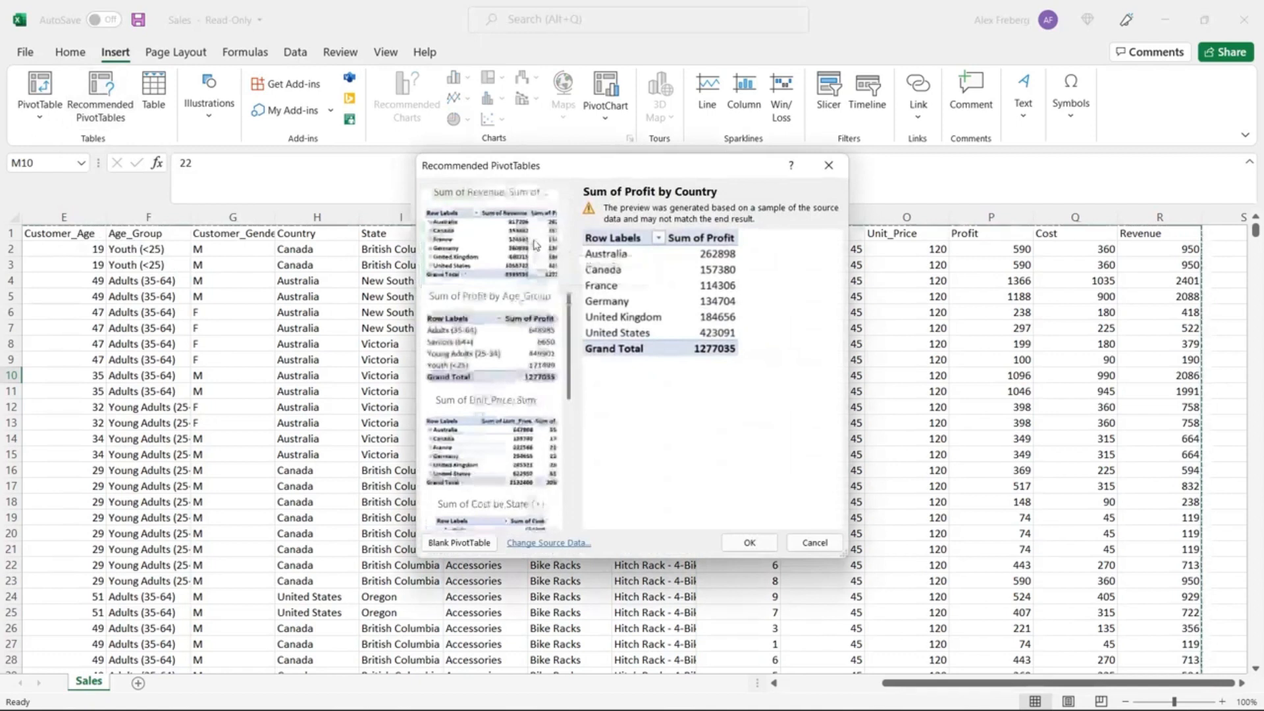
pyautogui.moveTo(572, 314); pyautogui.dragTo(519, 377)
pyautogui.click(519, 377)
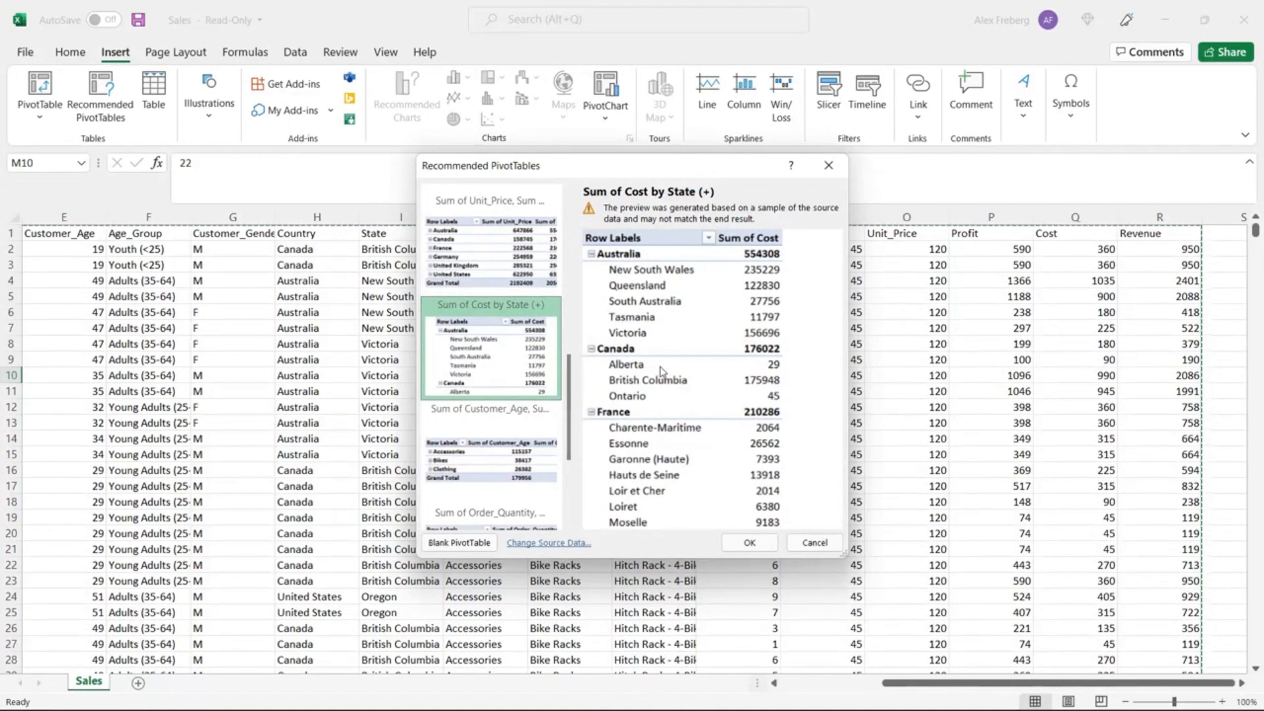
pyautogui.click(811, 544)
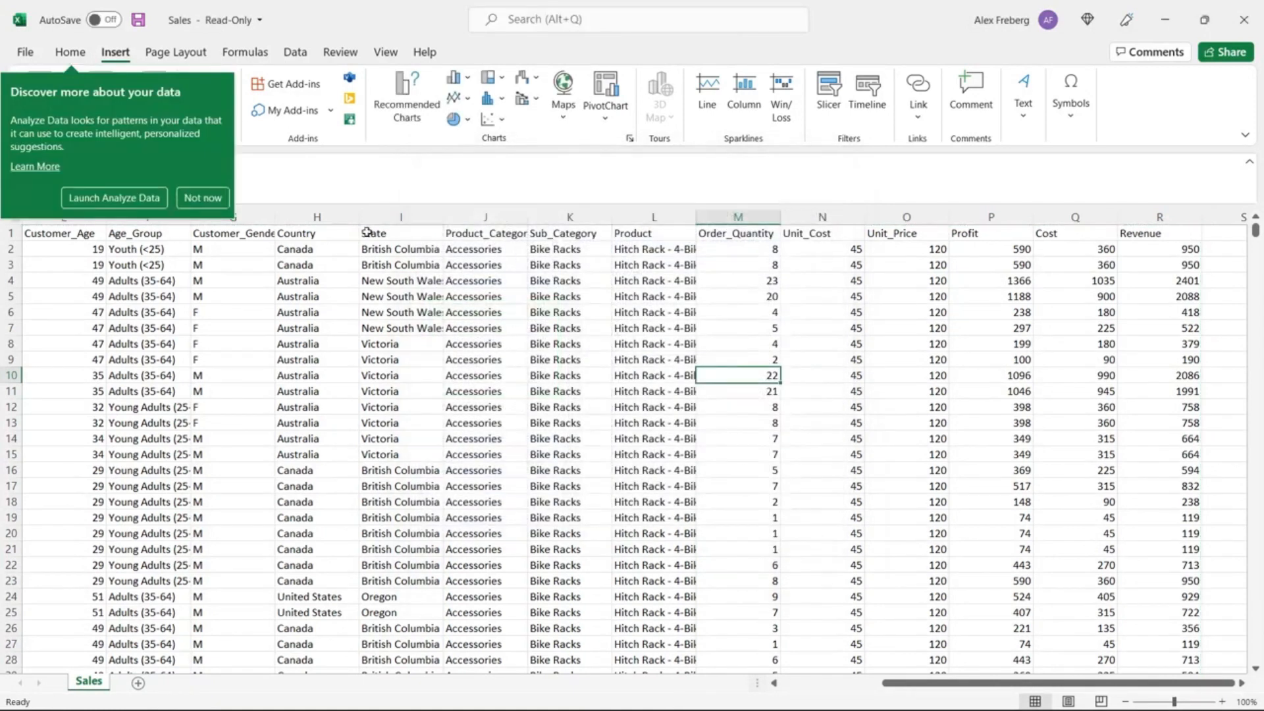
pyautogui.click(203, 198)
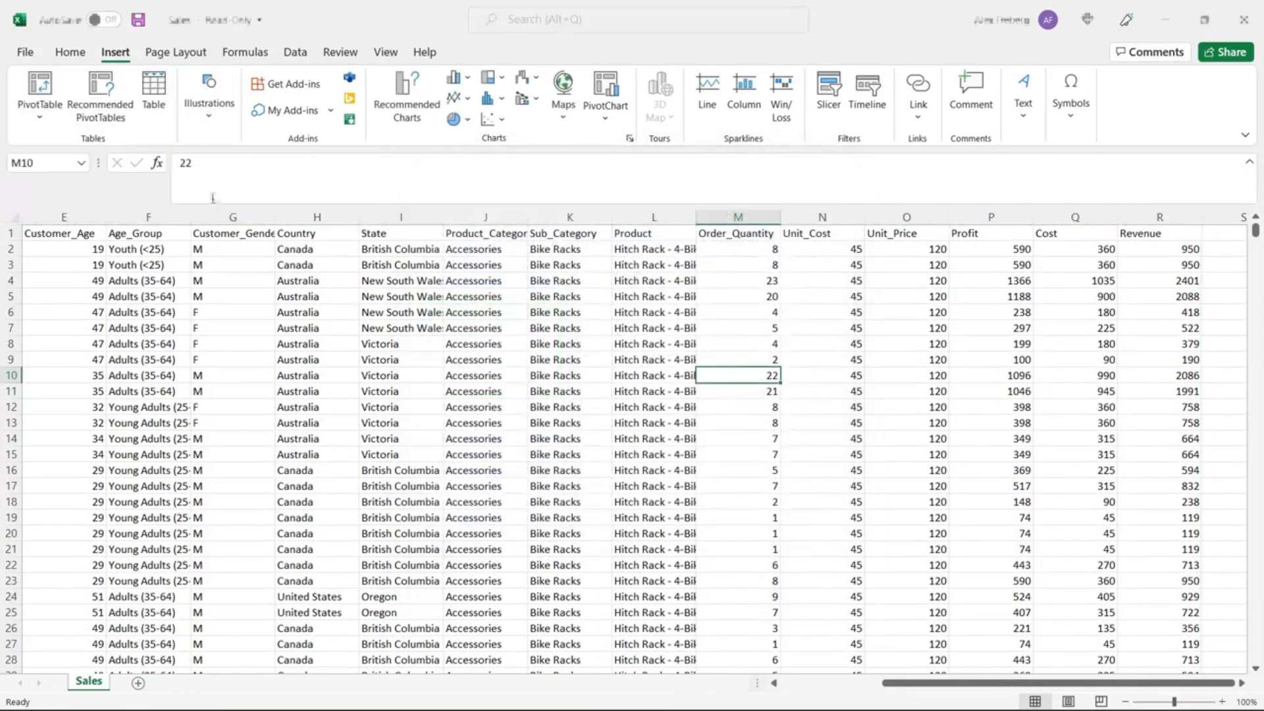
# - Create a PivotTable on a new worksheet from the full Sales data range, reselected as Sales!$A$1:$R$113037
pyautogui.click(37, 88)
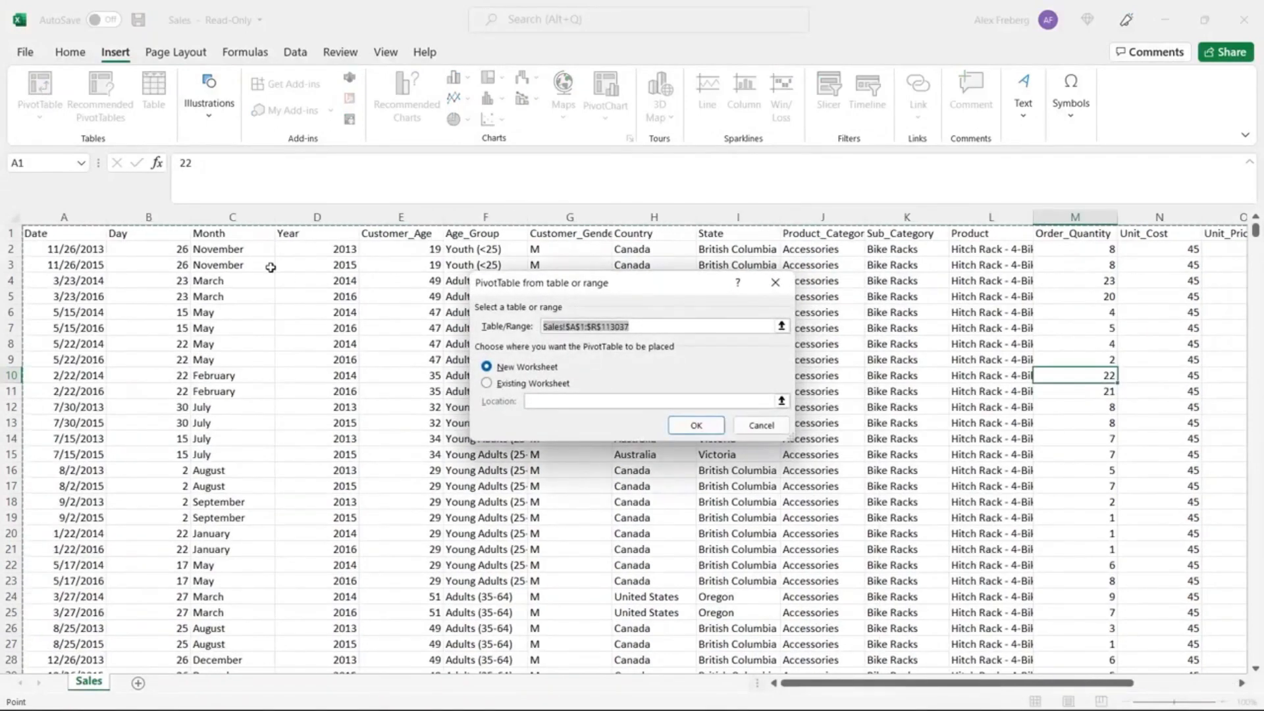
pyautogui.hscroll(6, 200, 267)
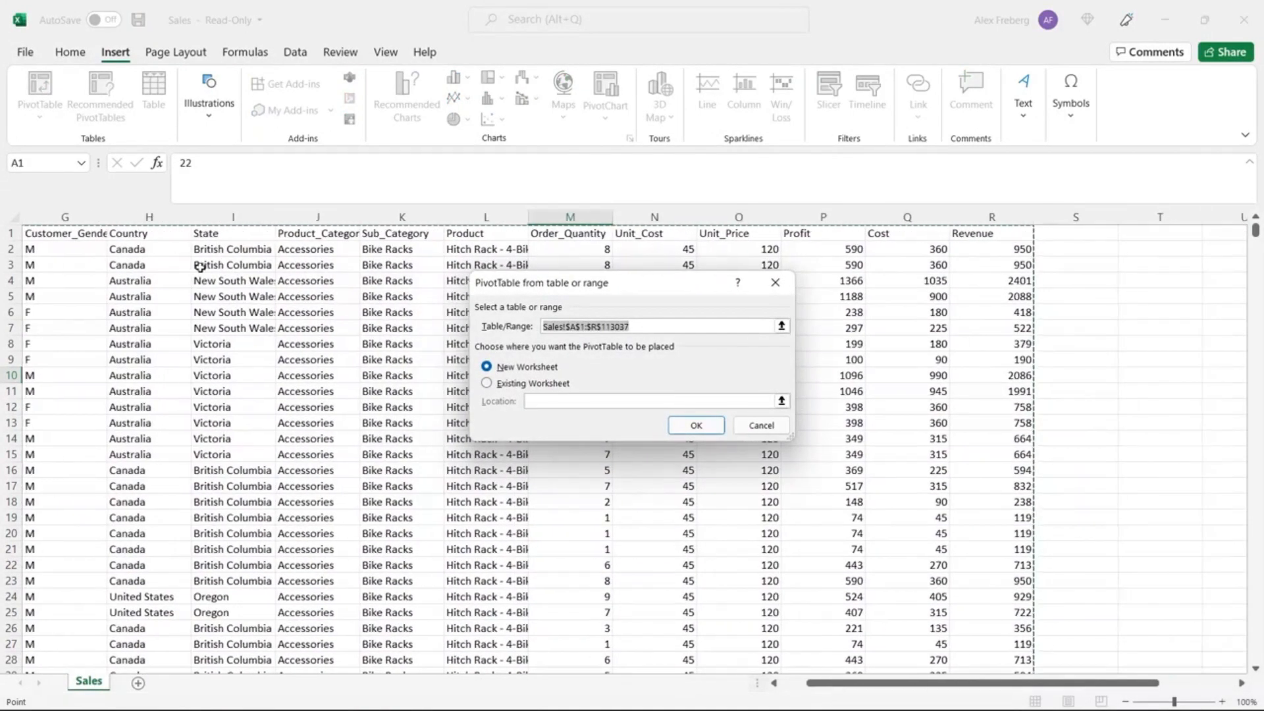
pyautogui.hscroll(-6, 200, 267)
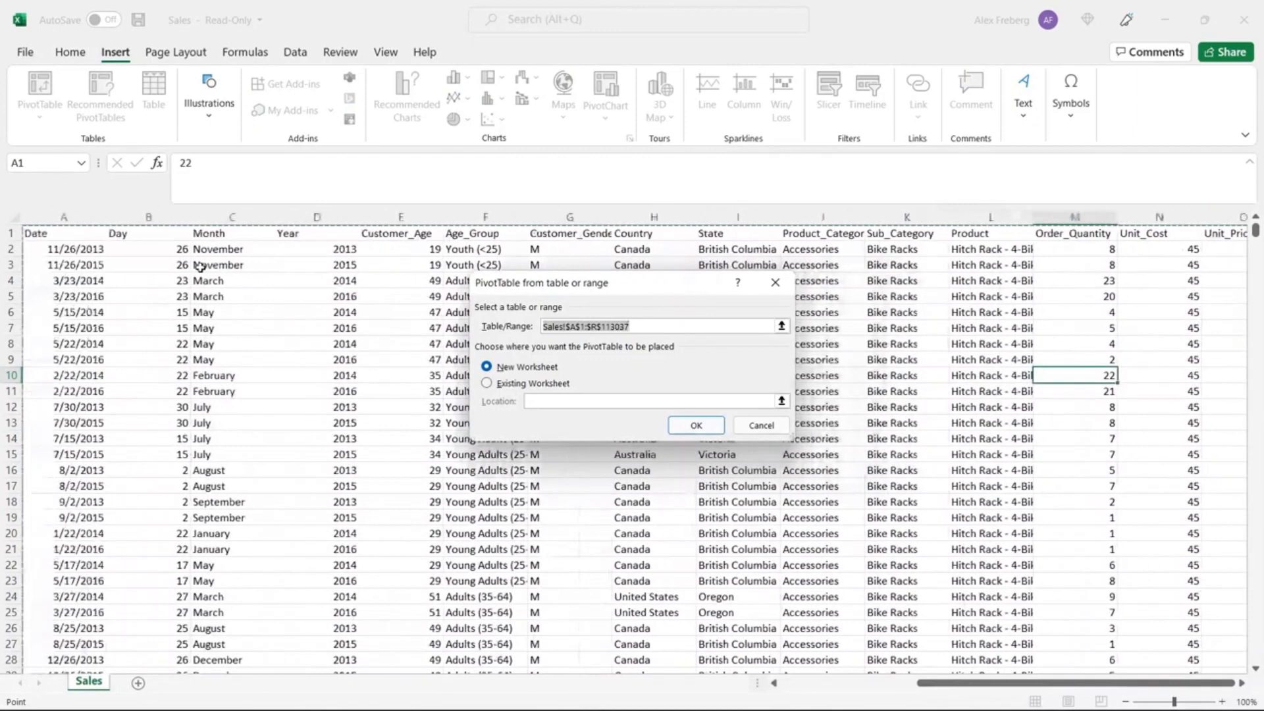
pyautogui.press('BackSpace')
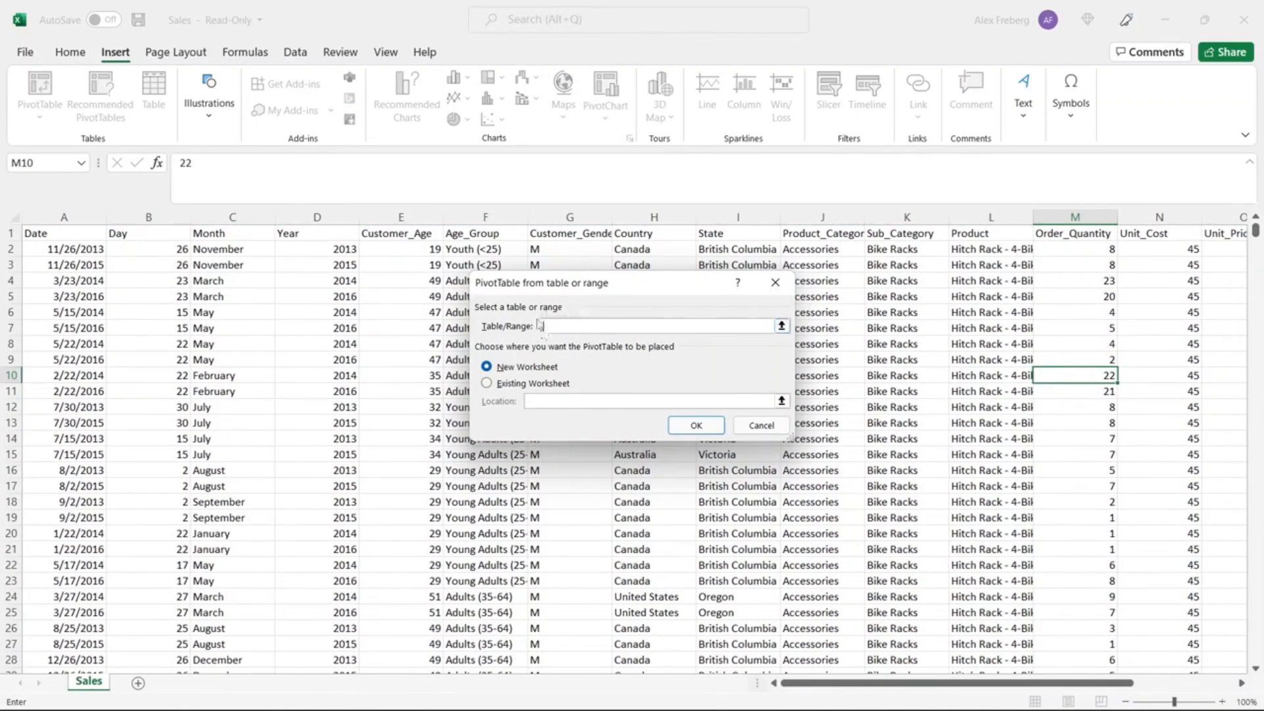
pyautogui.click(56, 233)
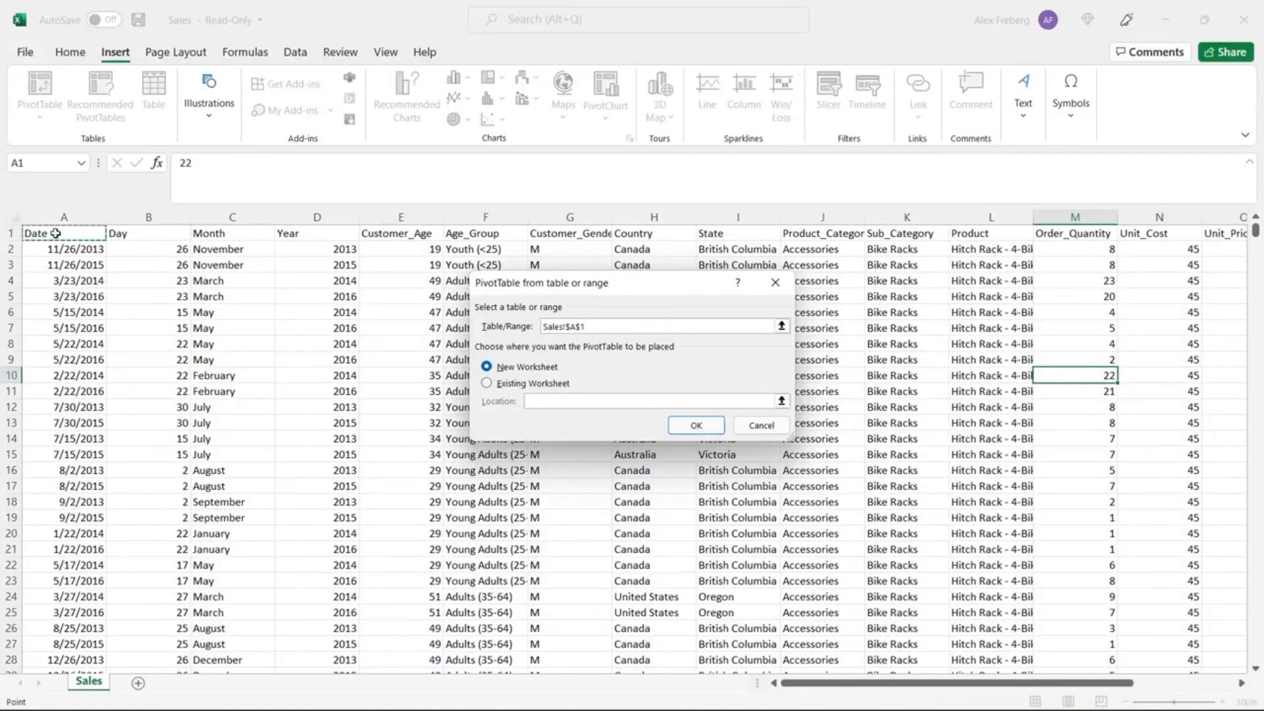
pyautogui.hotkey('ctrl', 'shift', 'Right')
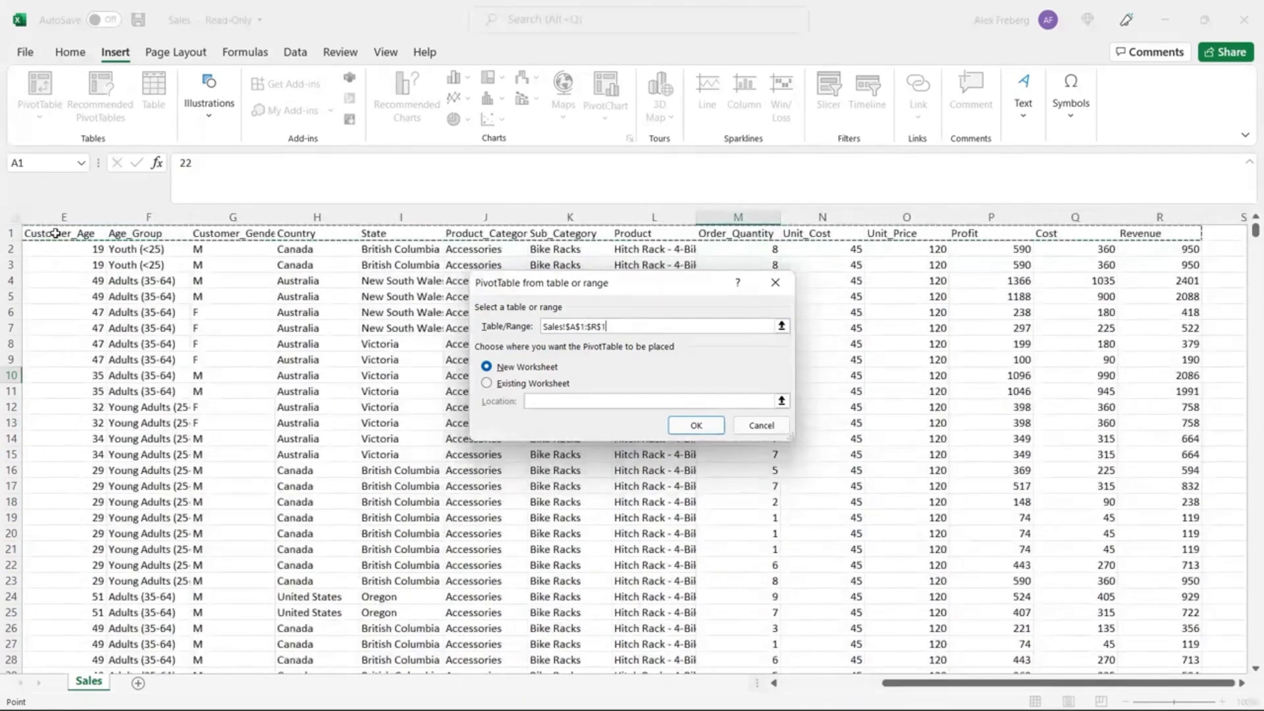
pyautogui.hotkey('ctrl', 'shift', 'Down')
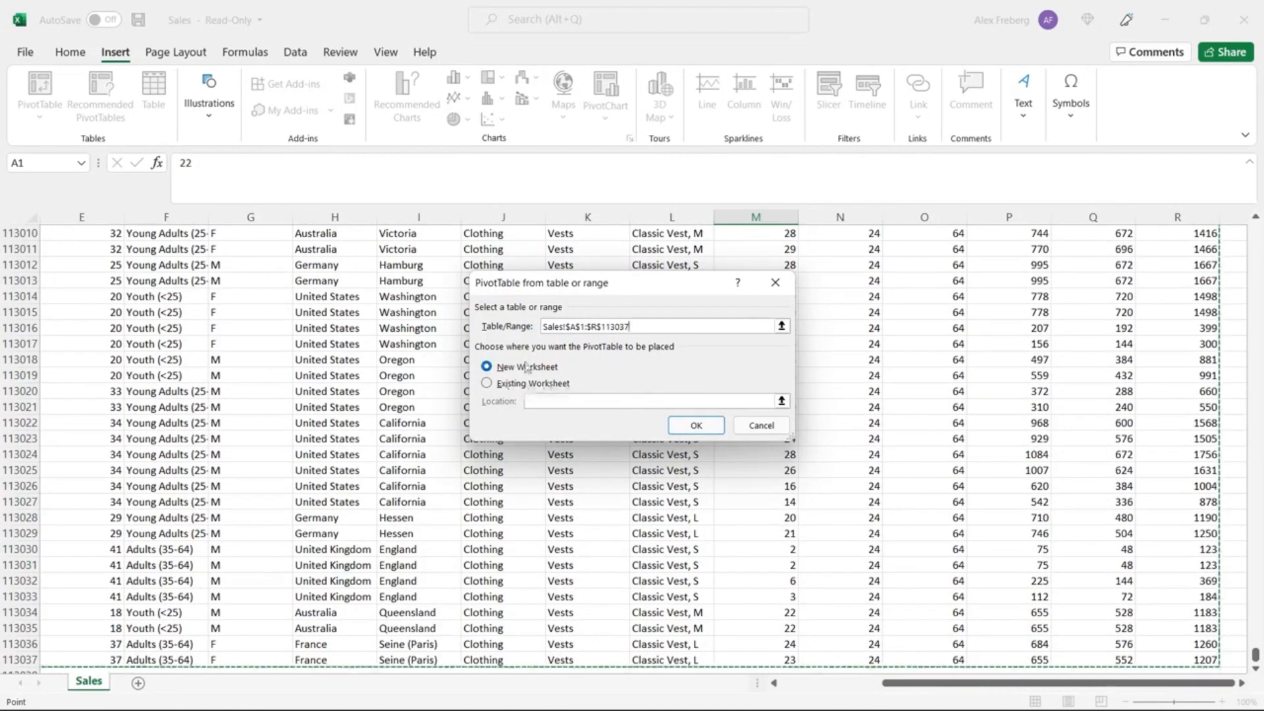
pyautogui.click(695, 425)
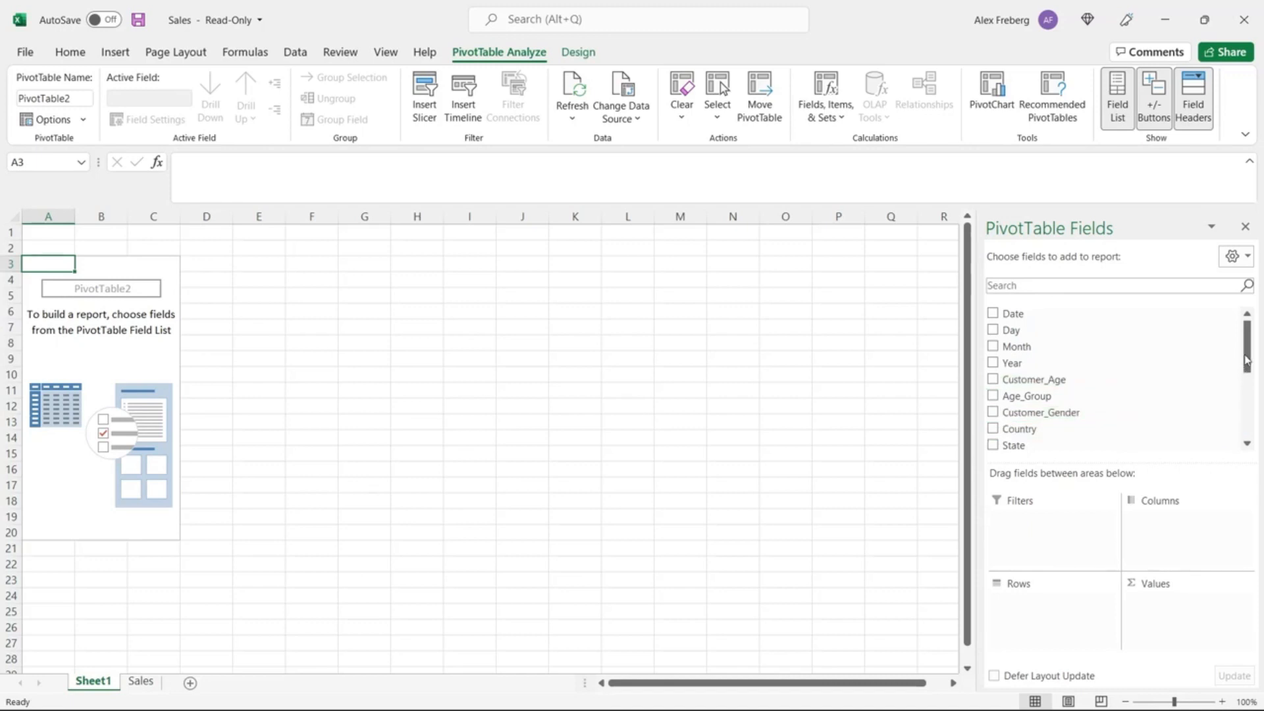
pyautogui.scroll(-5, 1246, 359)
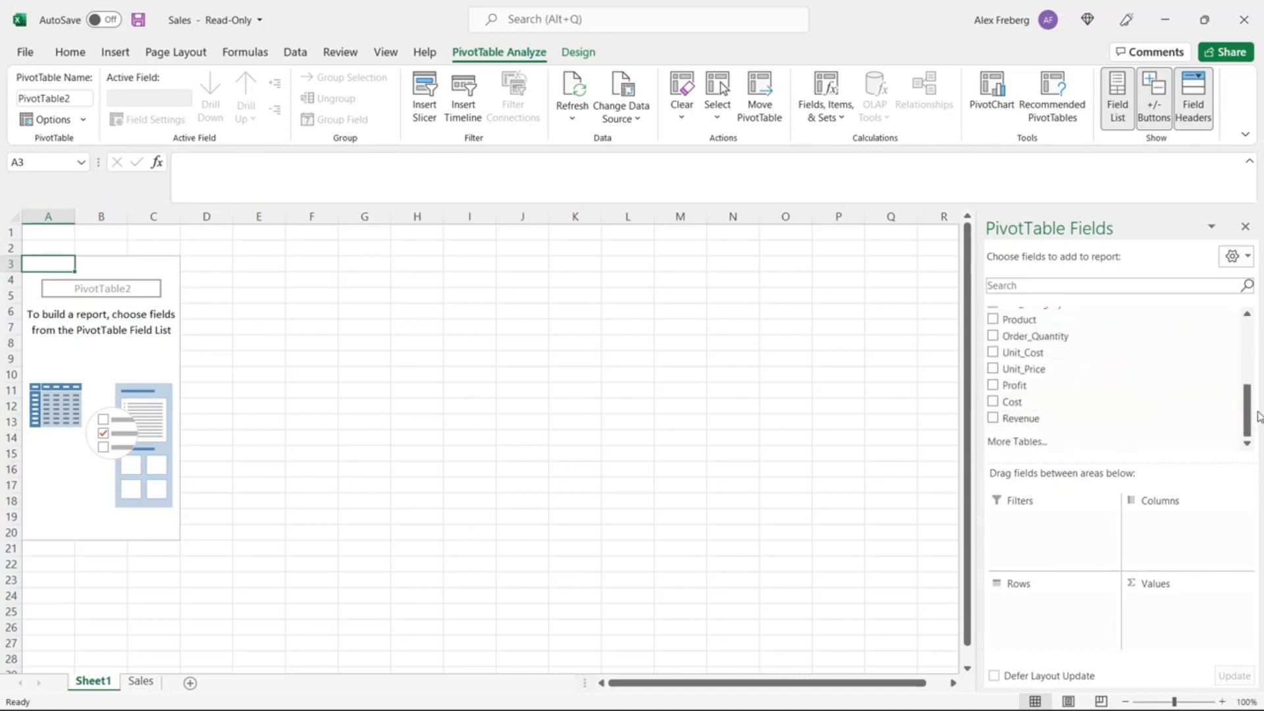
pyautogui.scroll(5, 1249, 416)
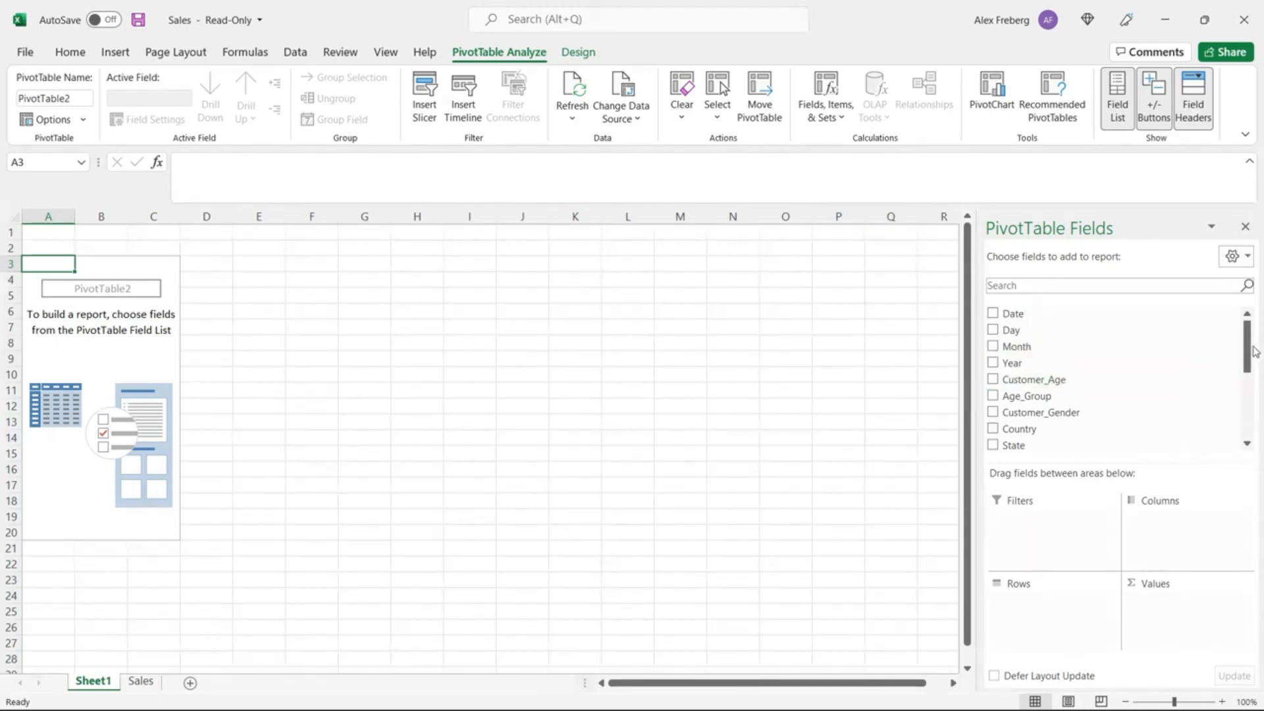
# - Add the Country field to the rows of the PivotTable on Sheet1
pyautogui.moveTo(1251, 351); pyautogui.dragTo(1251, 413)
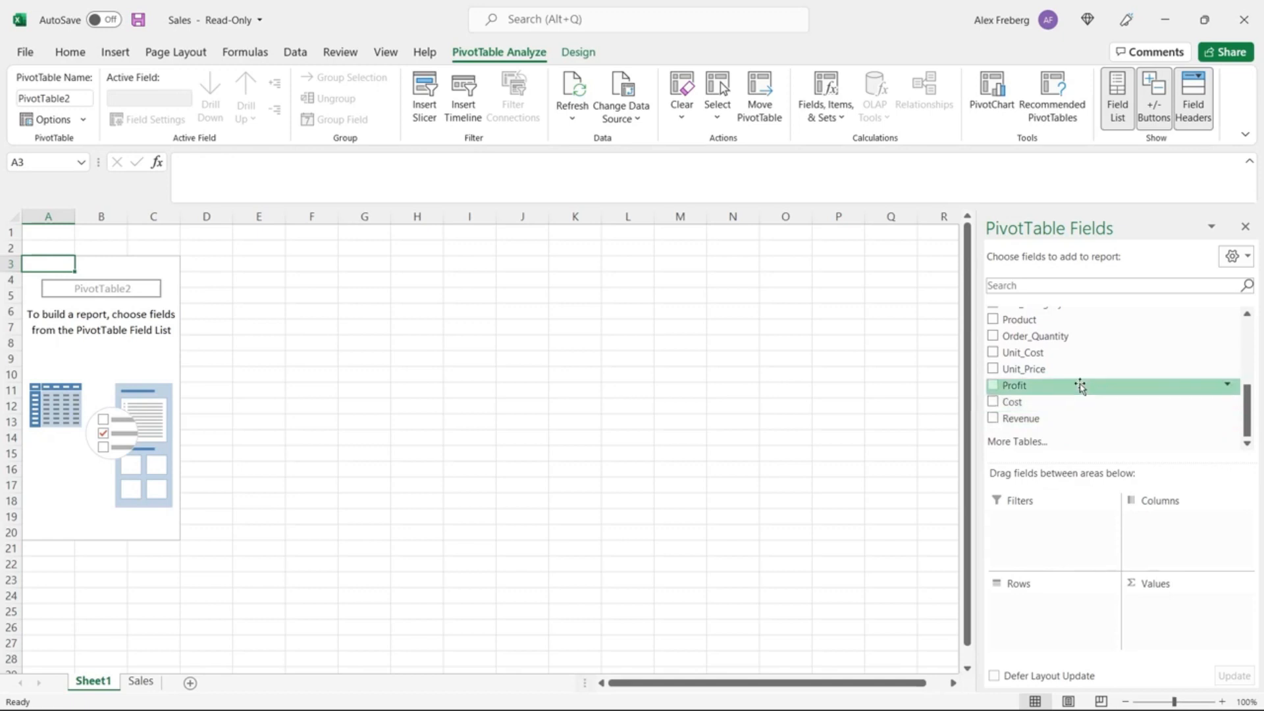
pyautogui.moveTo(1252, 422); pyautogui.dragTo(1251, 390)
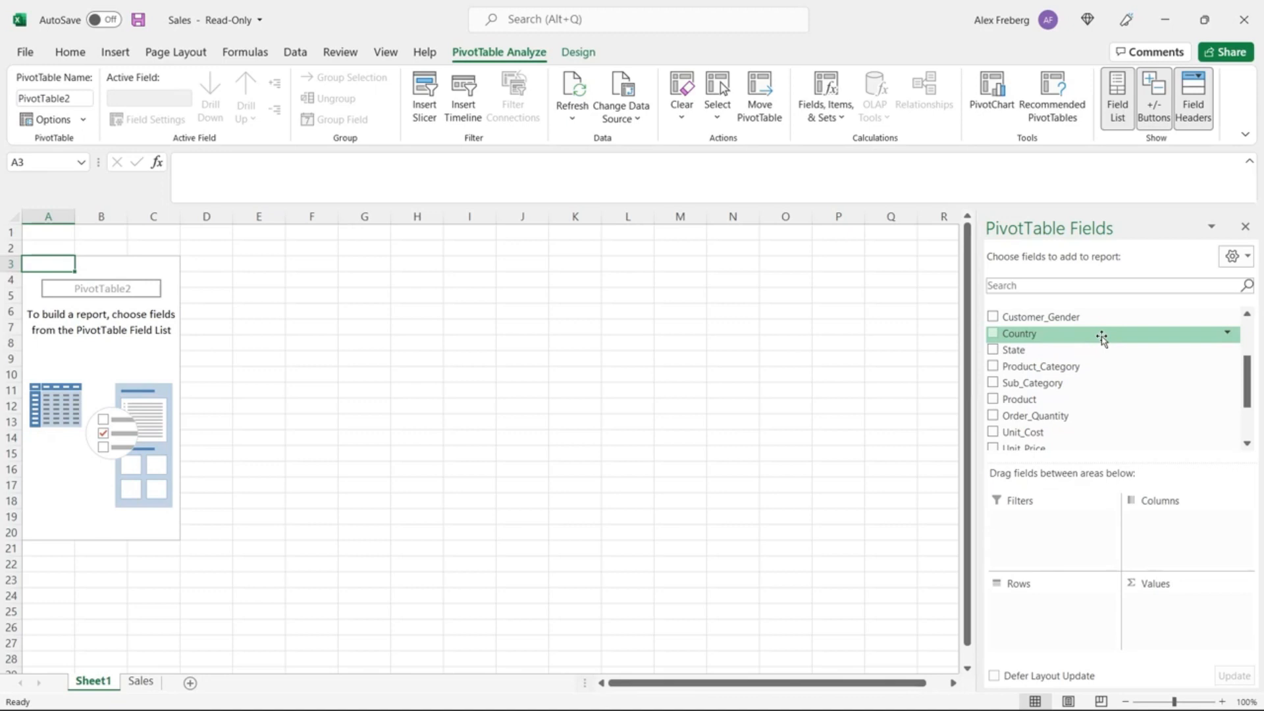
pyautogui.moveTo(1102, 337); pyautogui.dragTo(1057, 607)
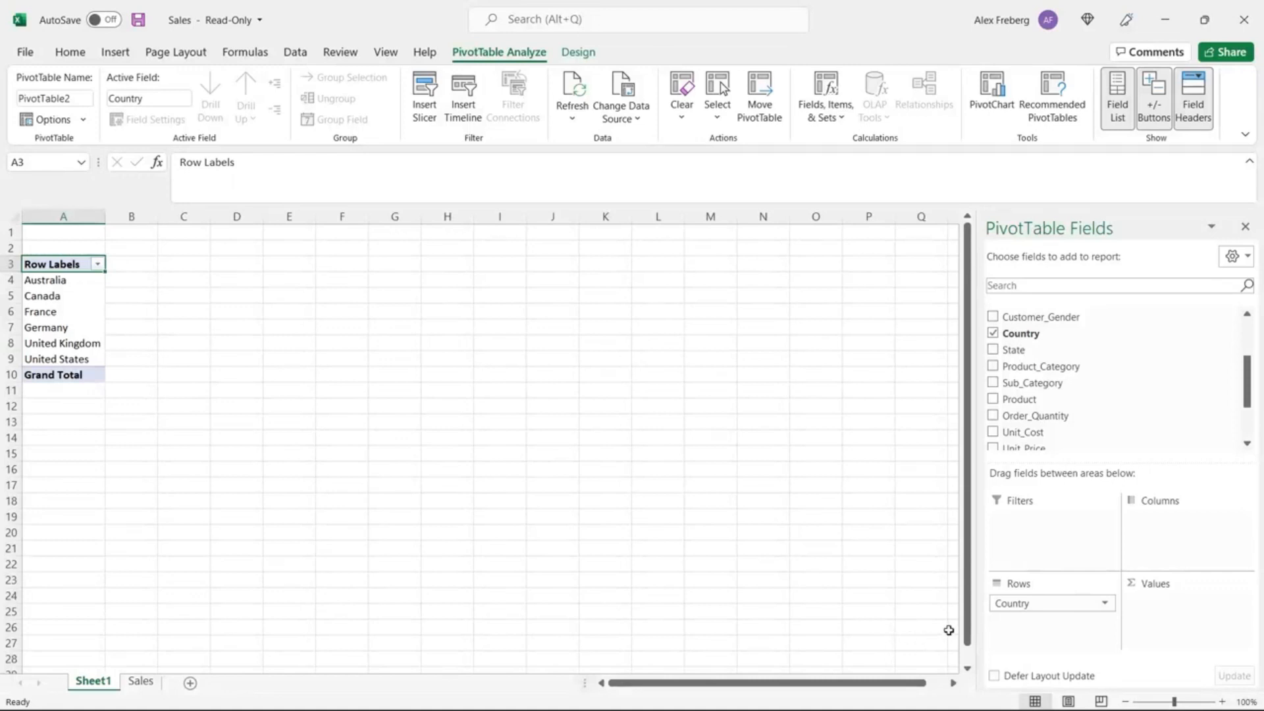
pyautogui.click(1222, 702)
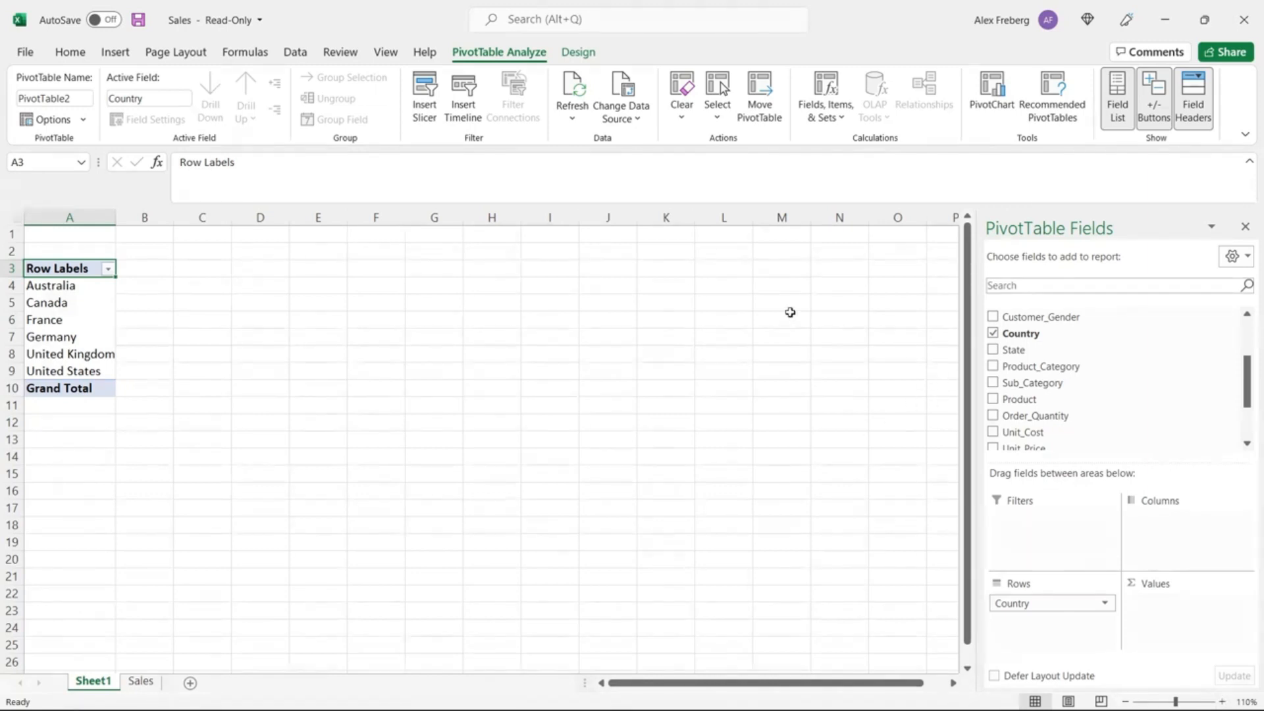
# - Add the State field to the PivotTable's rows beneath Country so each country breaks down by state
pyautogui.moveTo(79, 287); pyautogui.dragTo(85, 370)
pyautogui.click(161, 353)
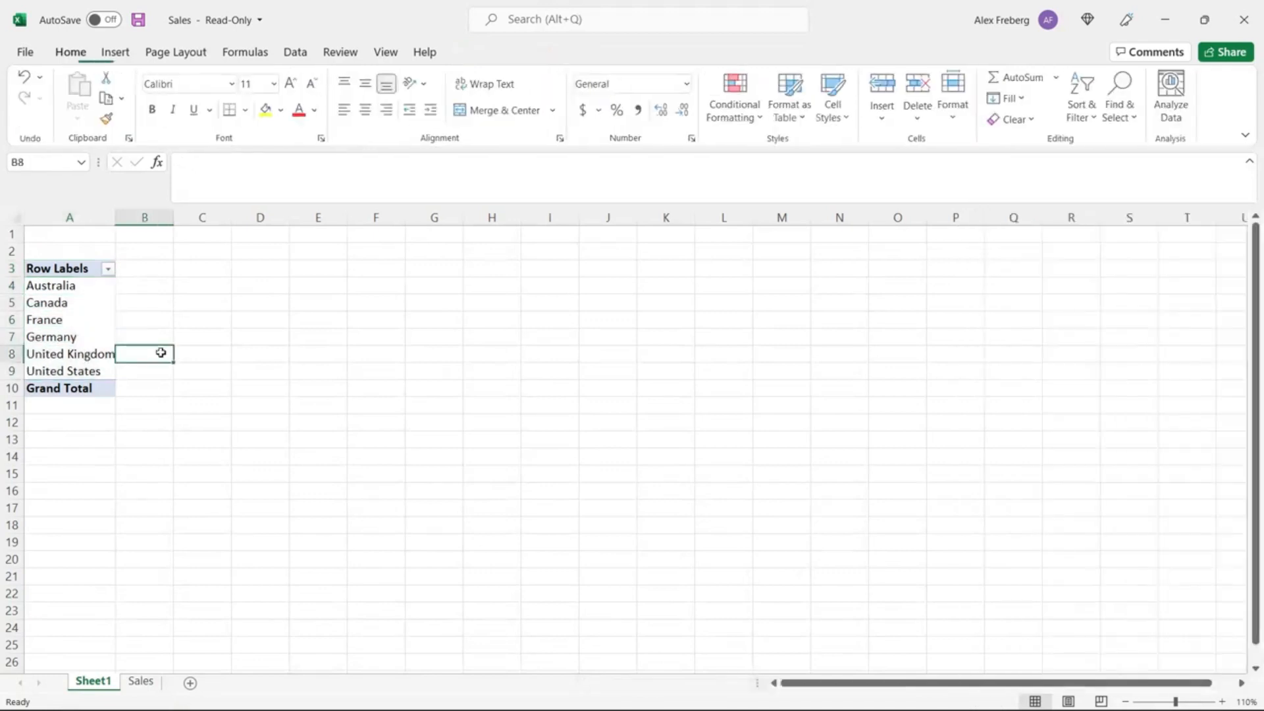
pyautogui.click(96, 306)
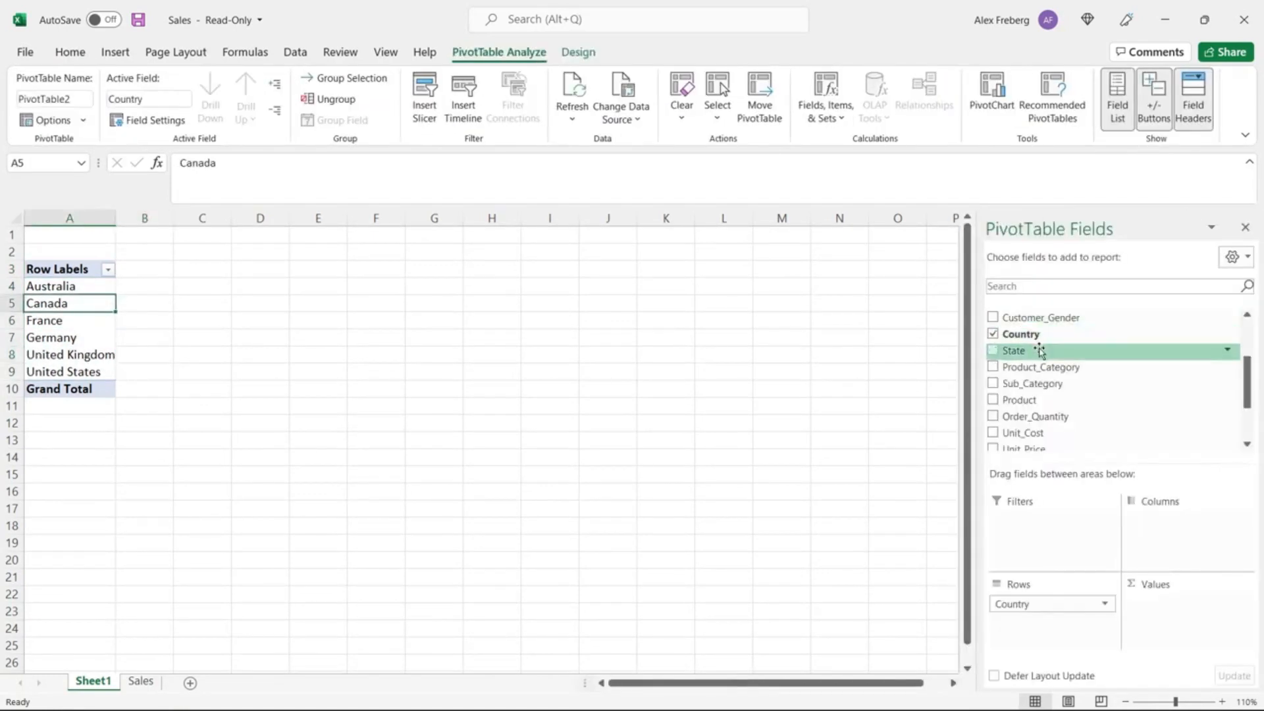
pyautogui.moveTo(1040, 351); pyautogui.dragTo(1038, 621)
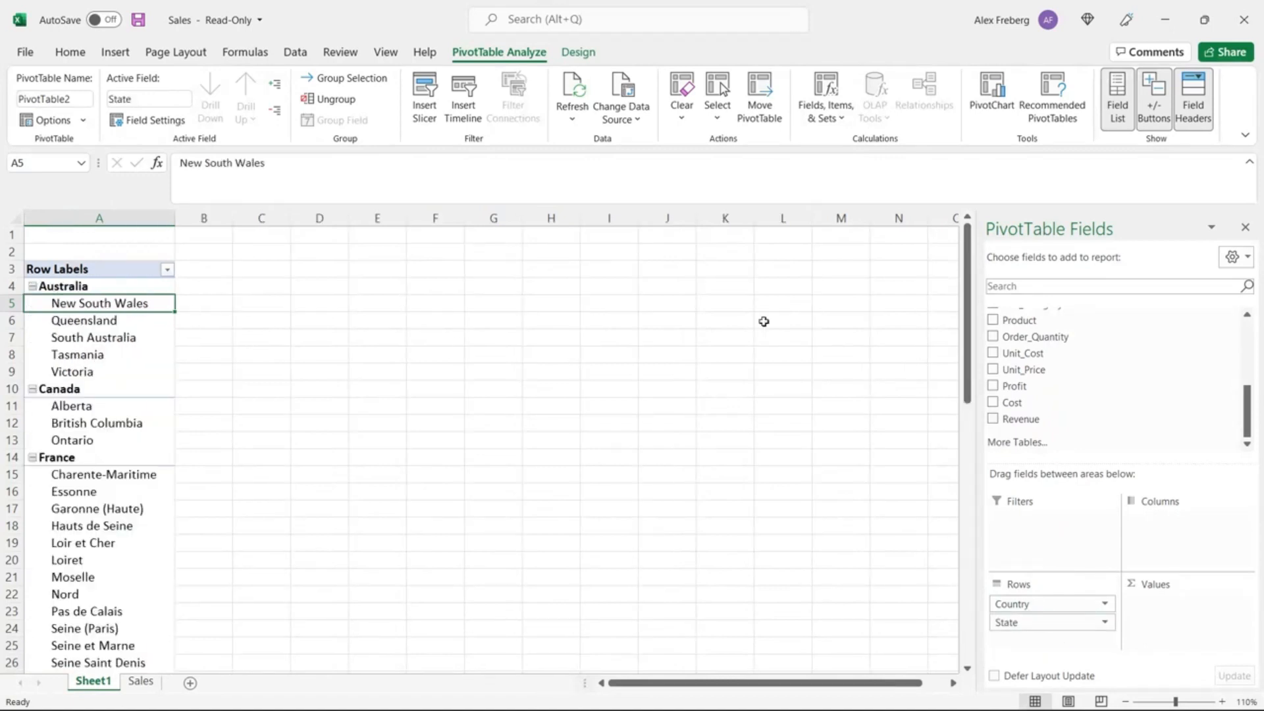
pyautogui.moveTo(970, 301)
pyautogui.mouseDown()
pyautogui.moveTo(972, 576)
pyautogui.moveTo(972, 299)
pyautogui.mouseUp()
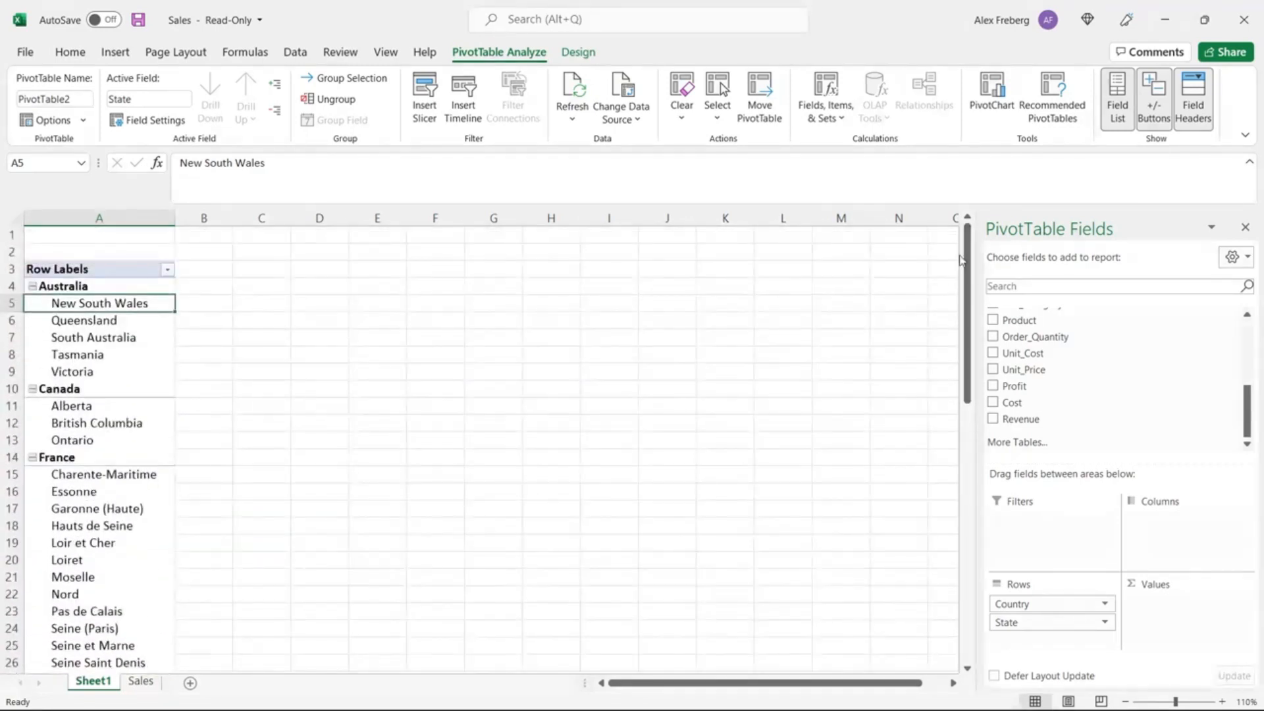
# - Collapse the entire Country field in the PivotTable so the state rows are hidden
pyautogui.rightClick(109, 286)
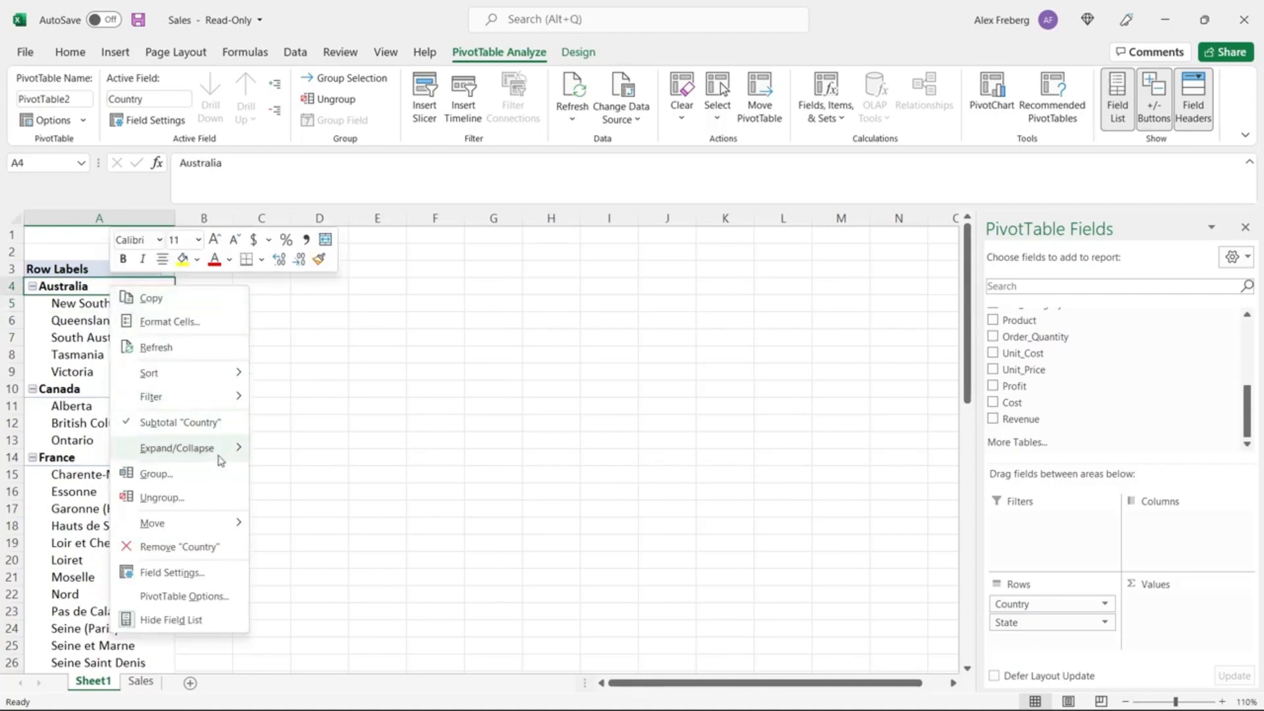
pyautogui.moveTo(219, 460)
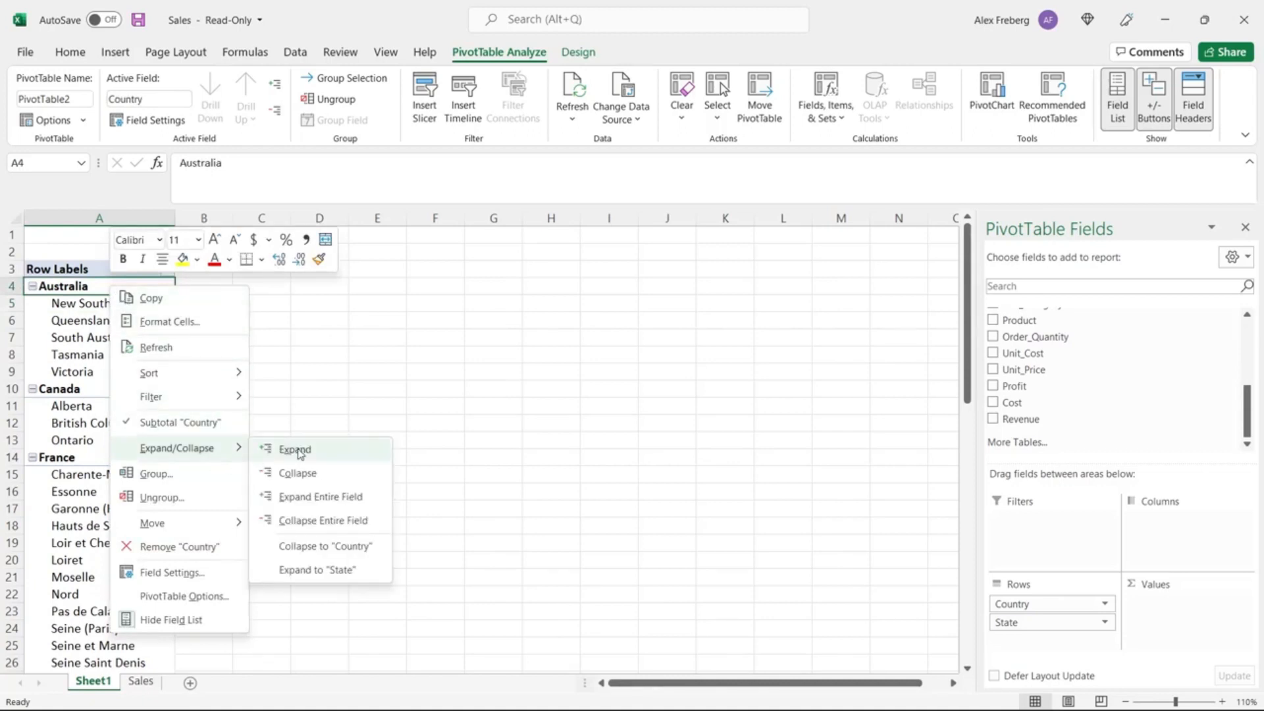
pyautogui.click(324, 521)
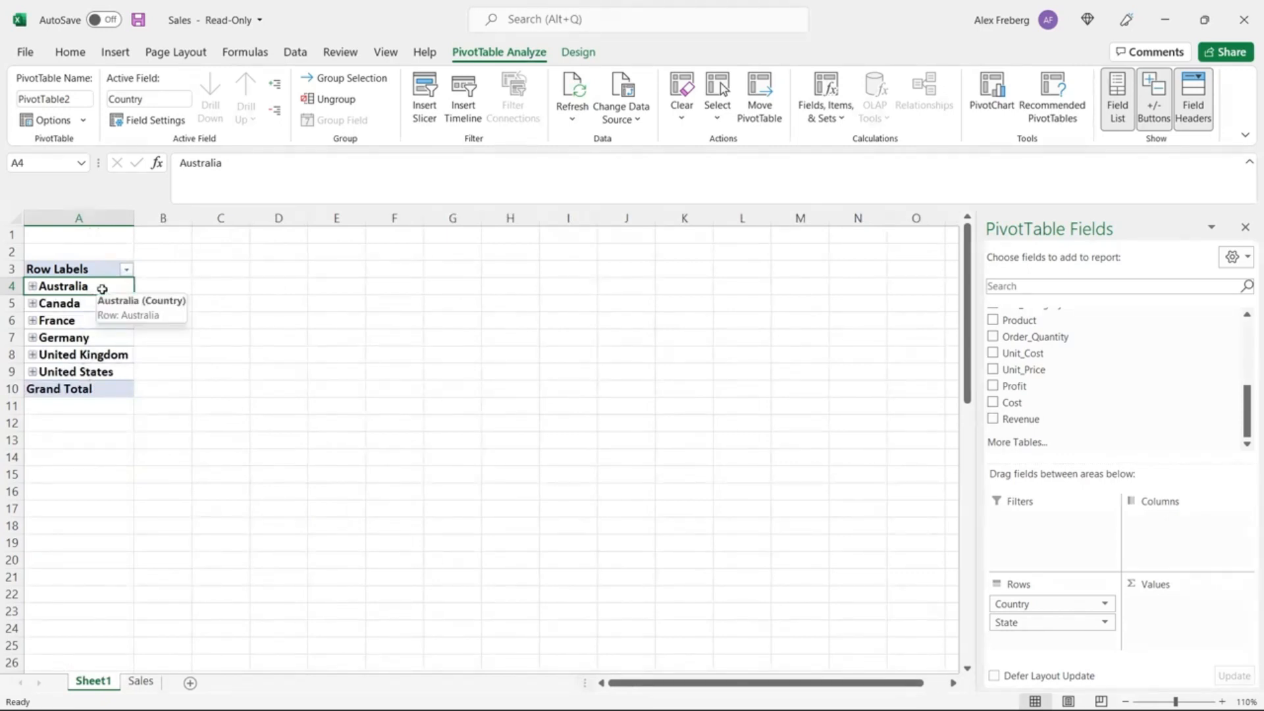
# - Expand Australia to view its states in the row labels and collapse it again
pyautogui.click(31, 287)
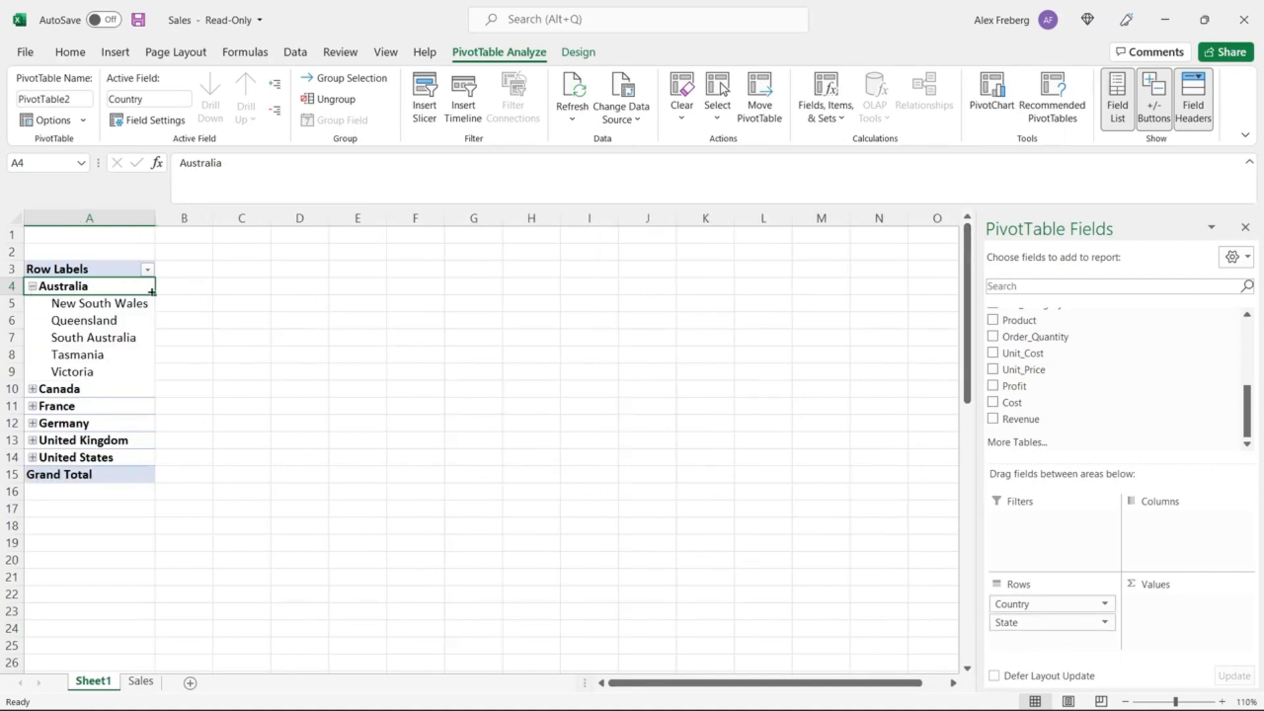
pyautogui.moveTo(112, 305); pyautogui.dragTo(116, 374)
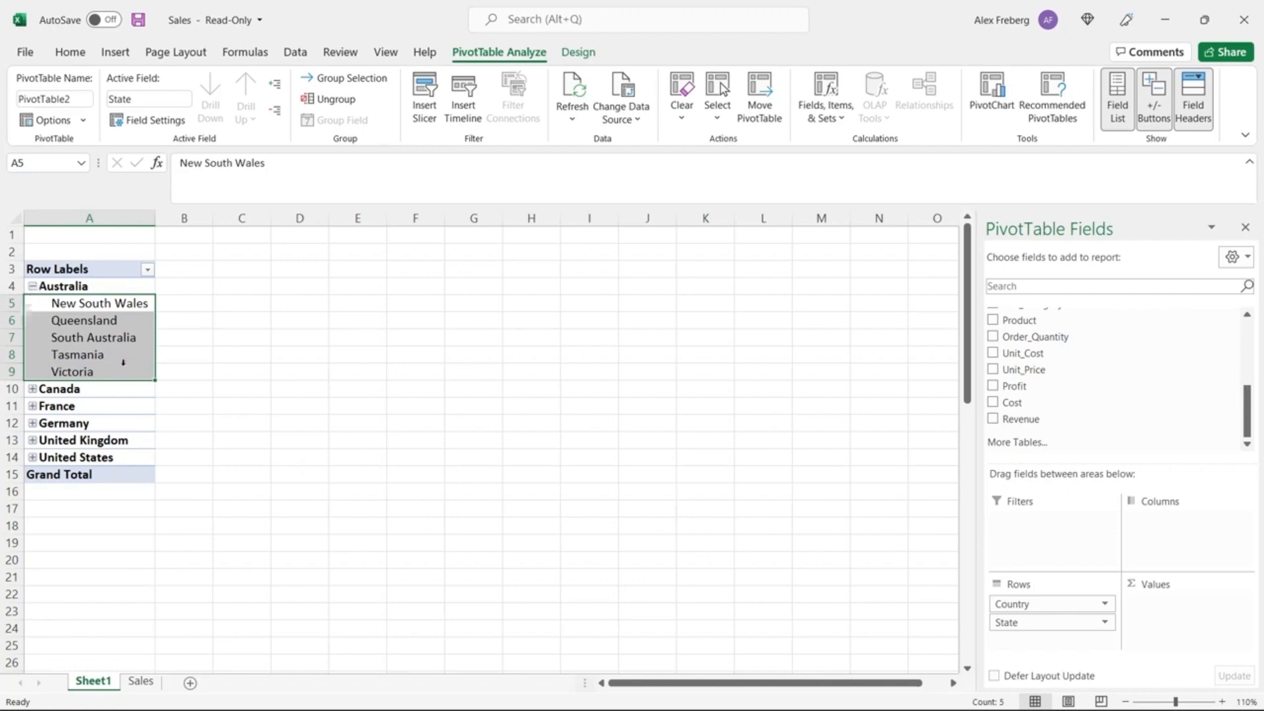
pyautogui.click(32, 287)
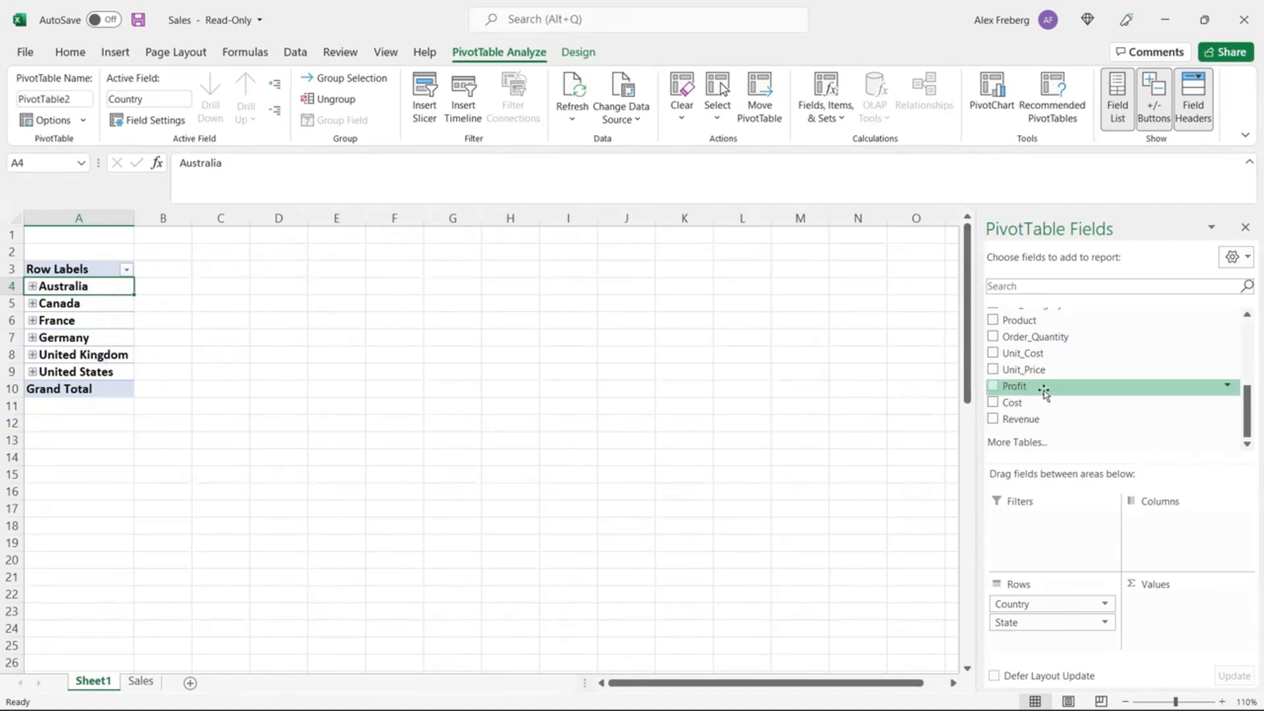
# - Add Revenue to the PivotTable's values as a sum and check its state breakdown under Australia, leaving Australia collapsed
pyautogui.moveTo(1049, 421); pyautogui.dragTo(1182, 612)
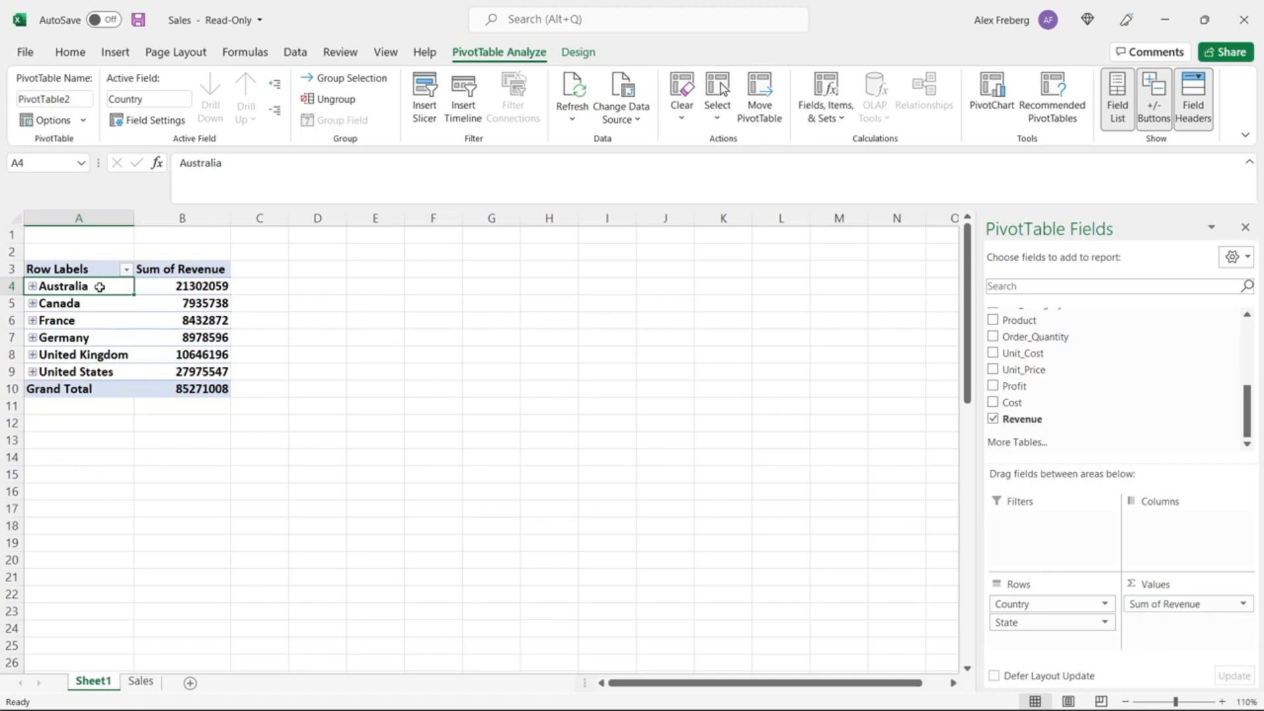
pyautogui.click(31, 286)
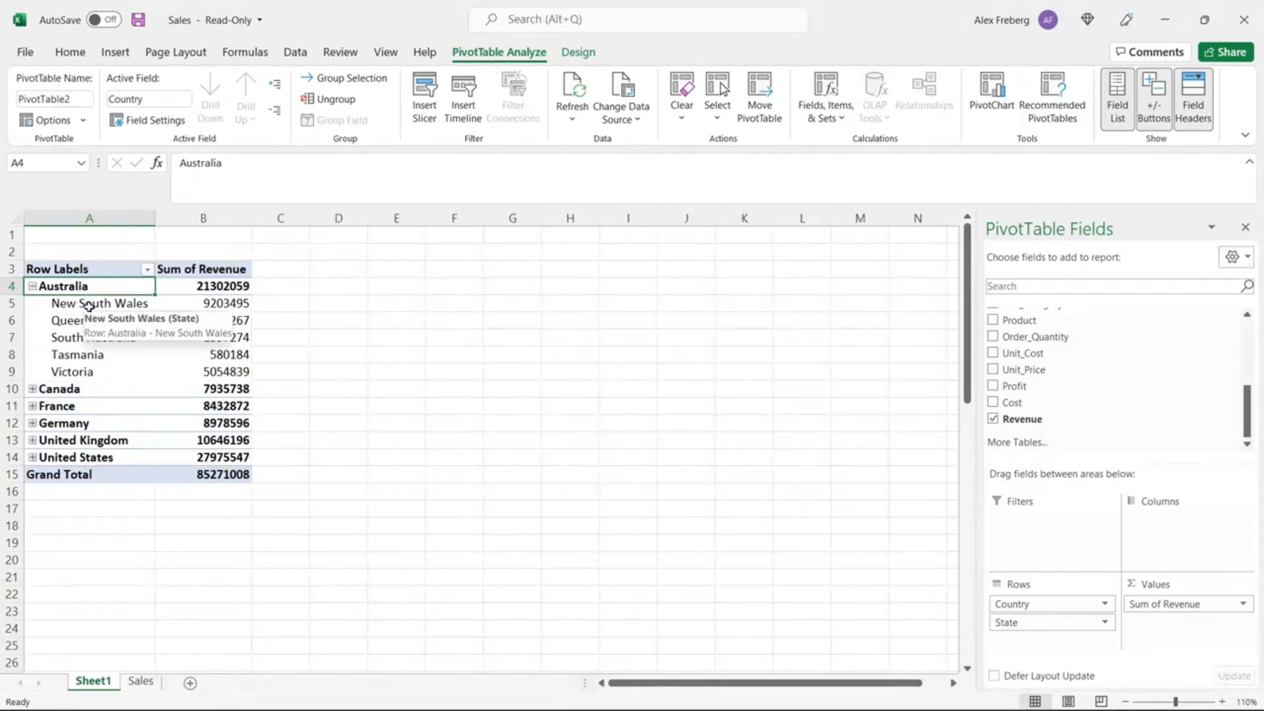
pyautogui.click(199, 305)
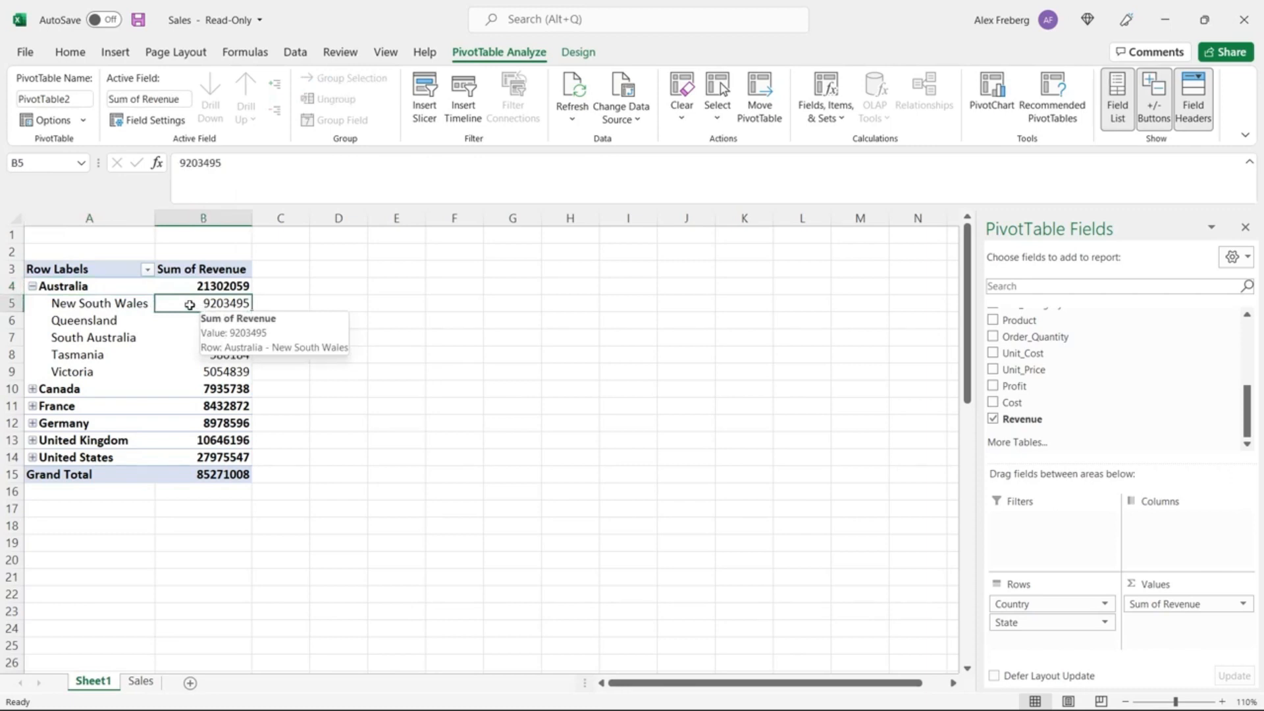
pyautogui.click(115, 320)
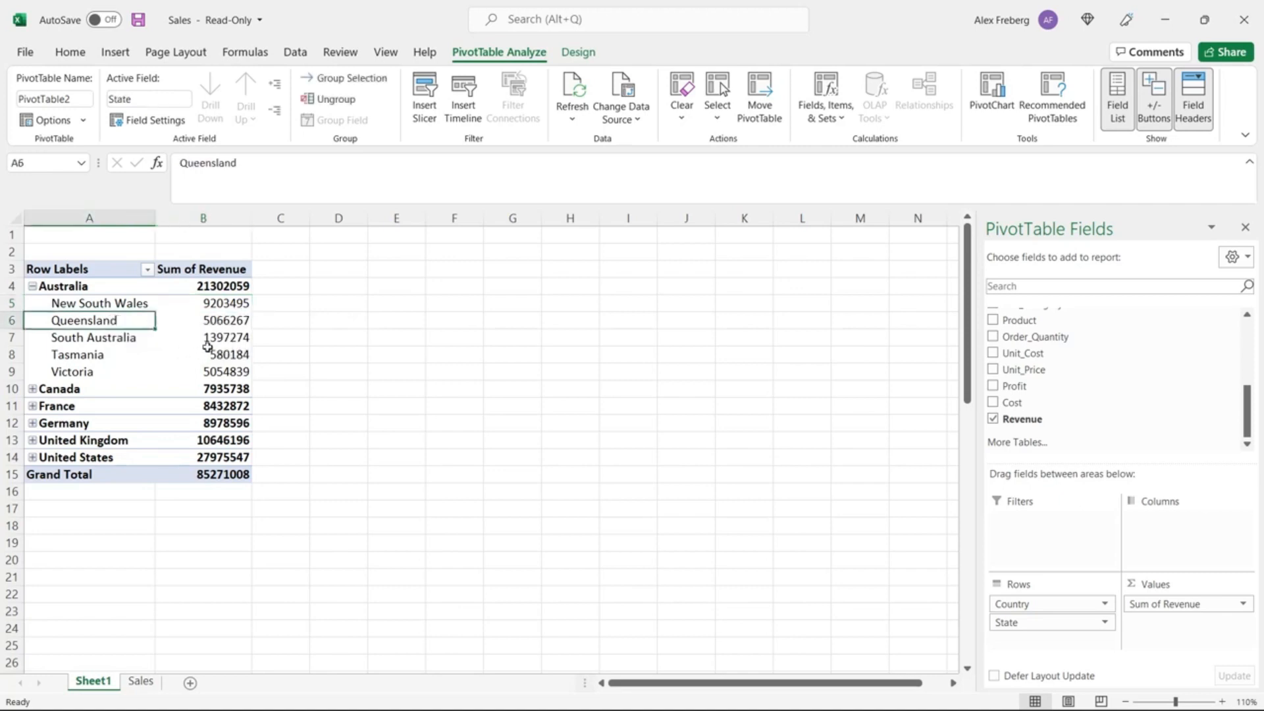
pyautogui.click(100, 337)
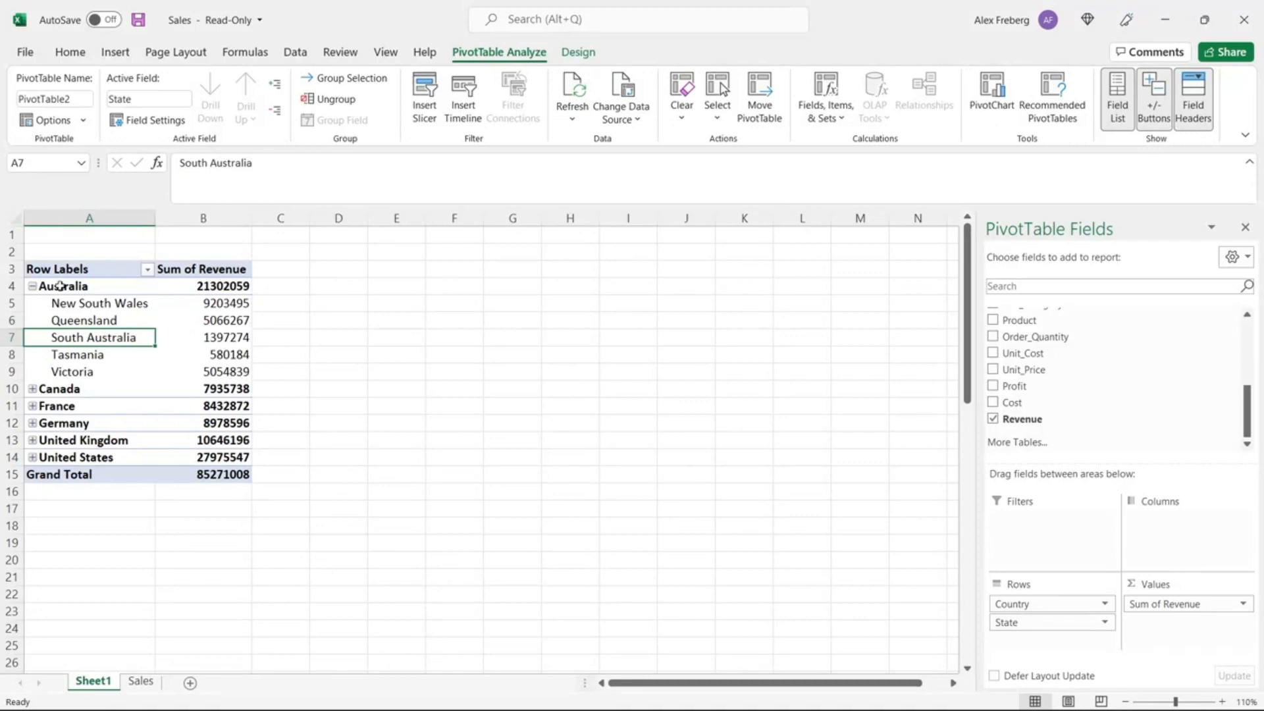
pyautogui.click(32, 287)
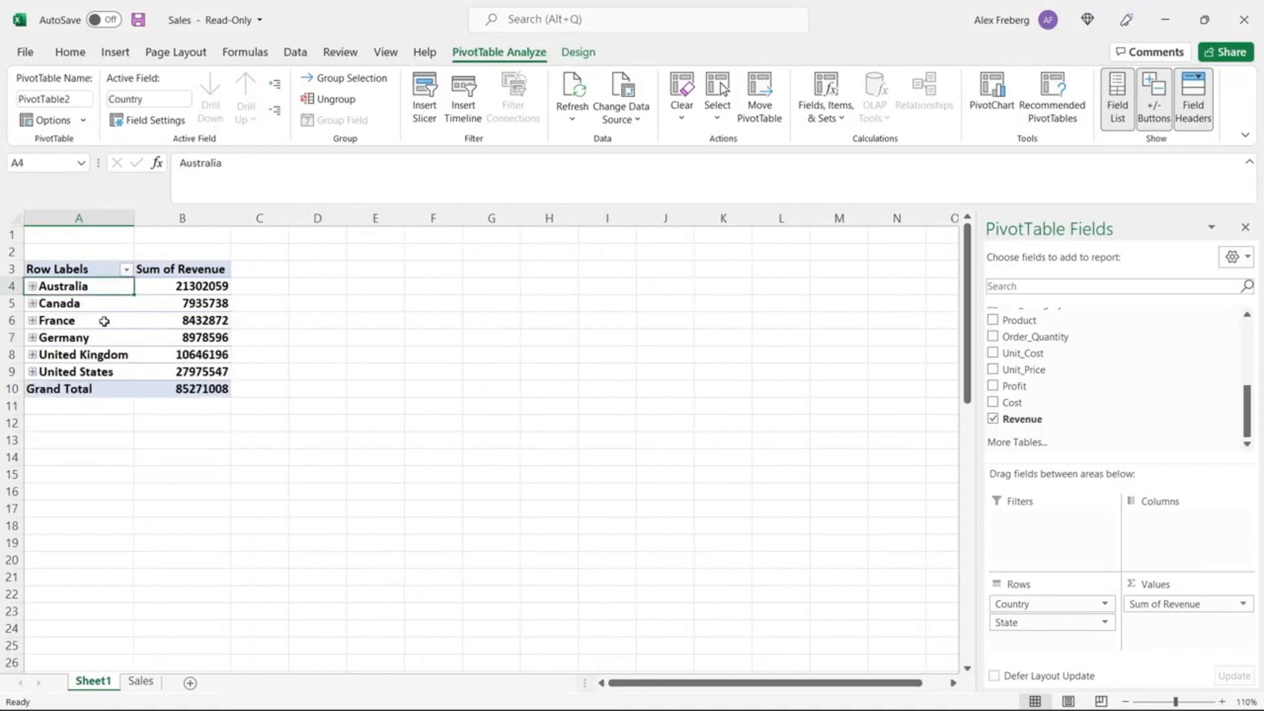
# - Examine revenue by state for Australia, Canada and France by expanding each country, and collapse all of them again
pyautogui.click(32, 288)
pyautogui.click(76, 305)
pyautogui.click(79, 320)
pyautogui.click(92, 337)
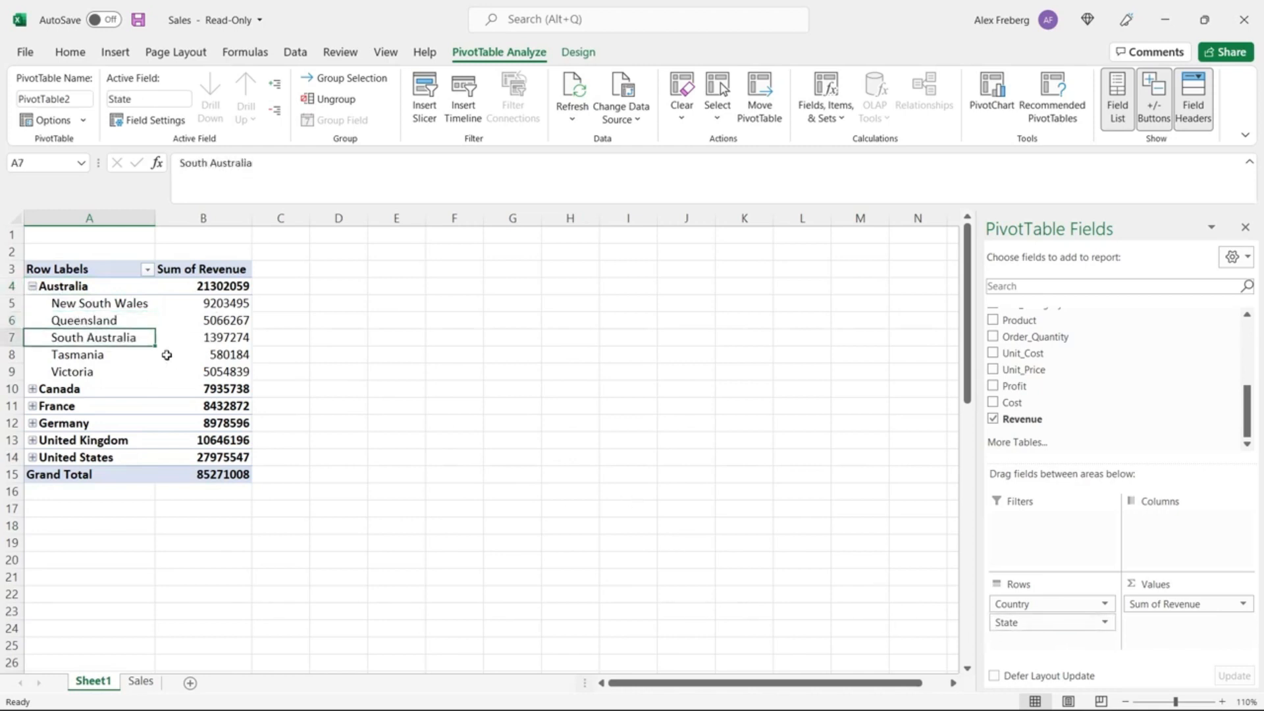
pyautogui.click(118, 354)
pyautogui.click(108, 372)
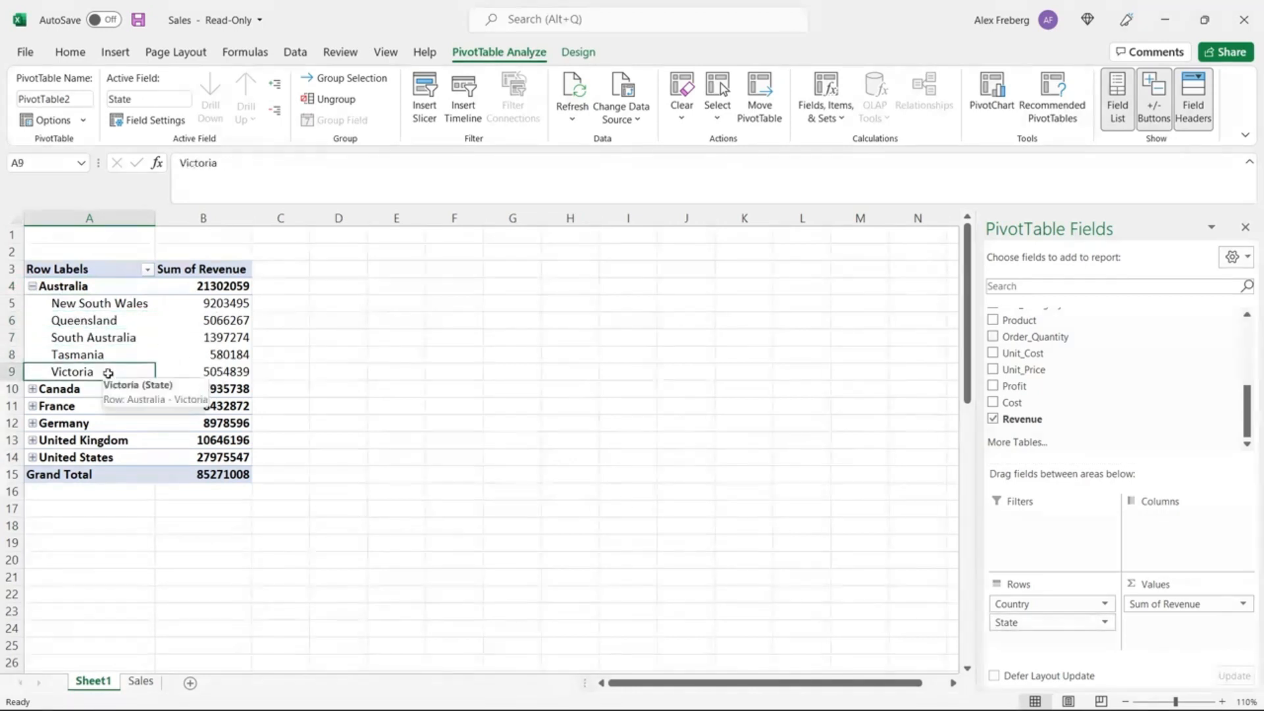
pyautogui.click(32, 287)
pyautogui.click(32, 304)
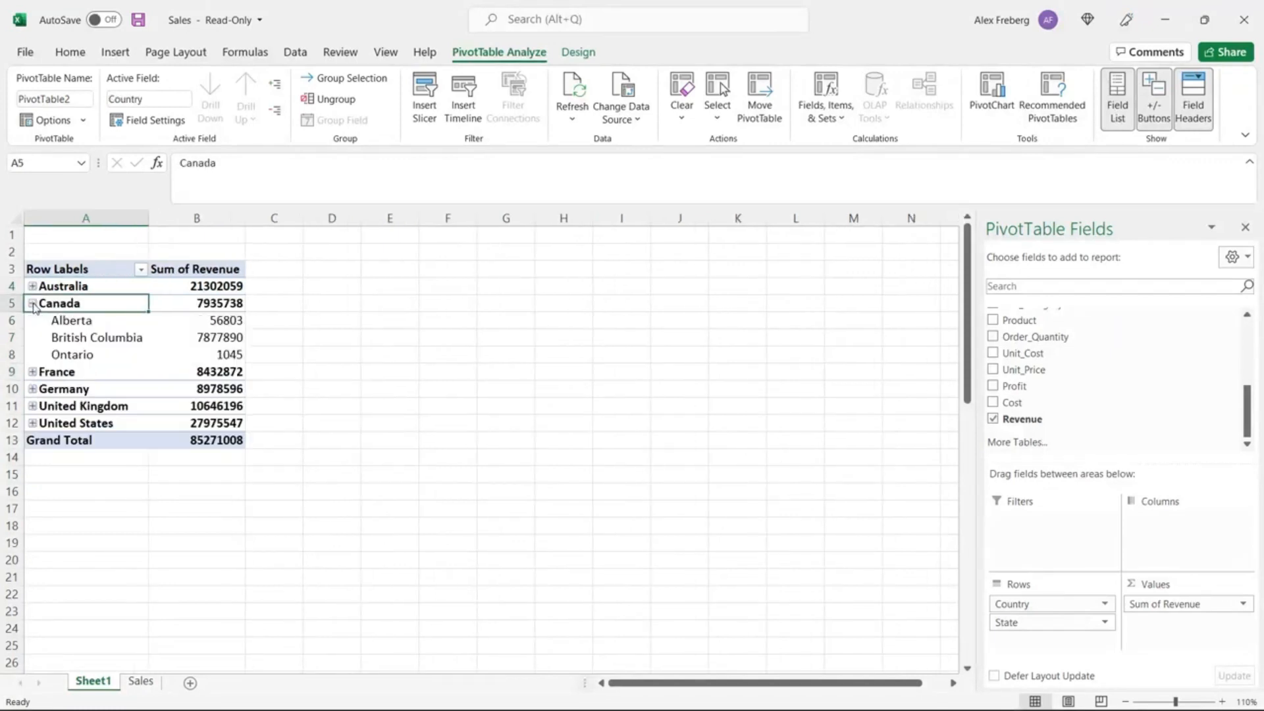
pyautogui.click(32, 372)
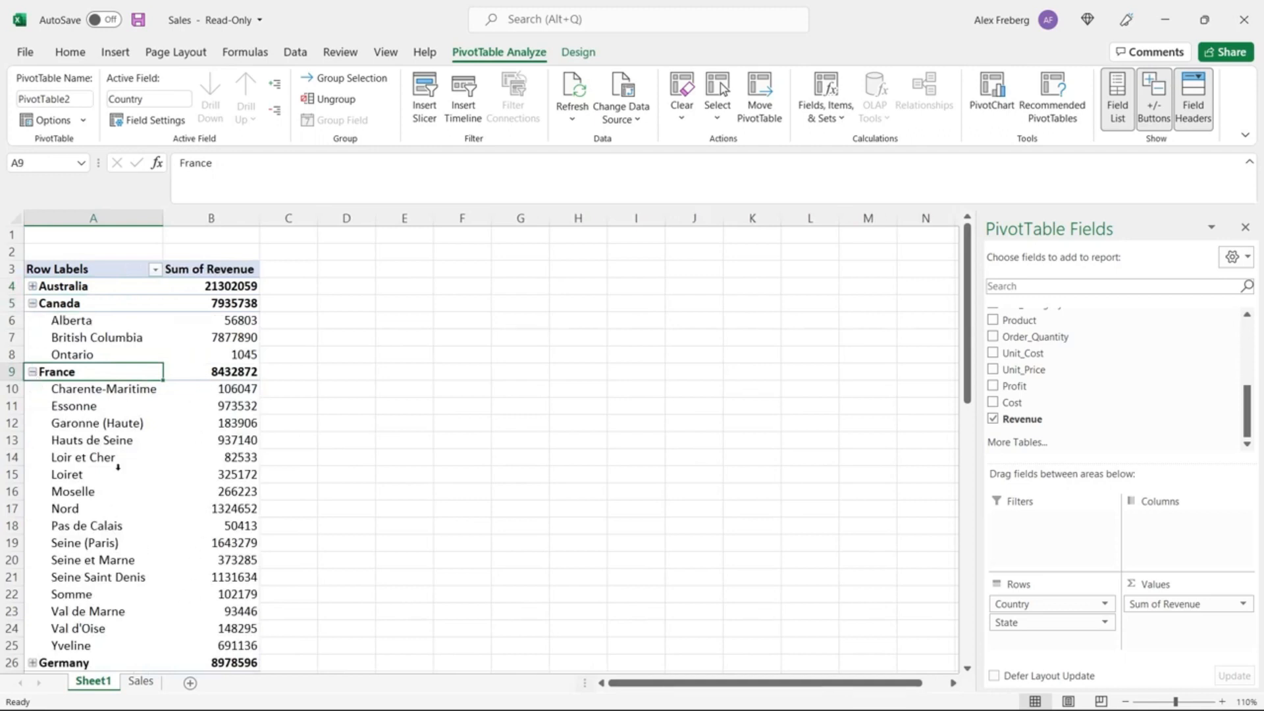
pyautogui.click(32, 372)
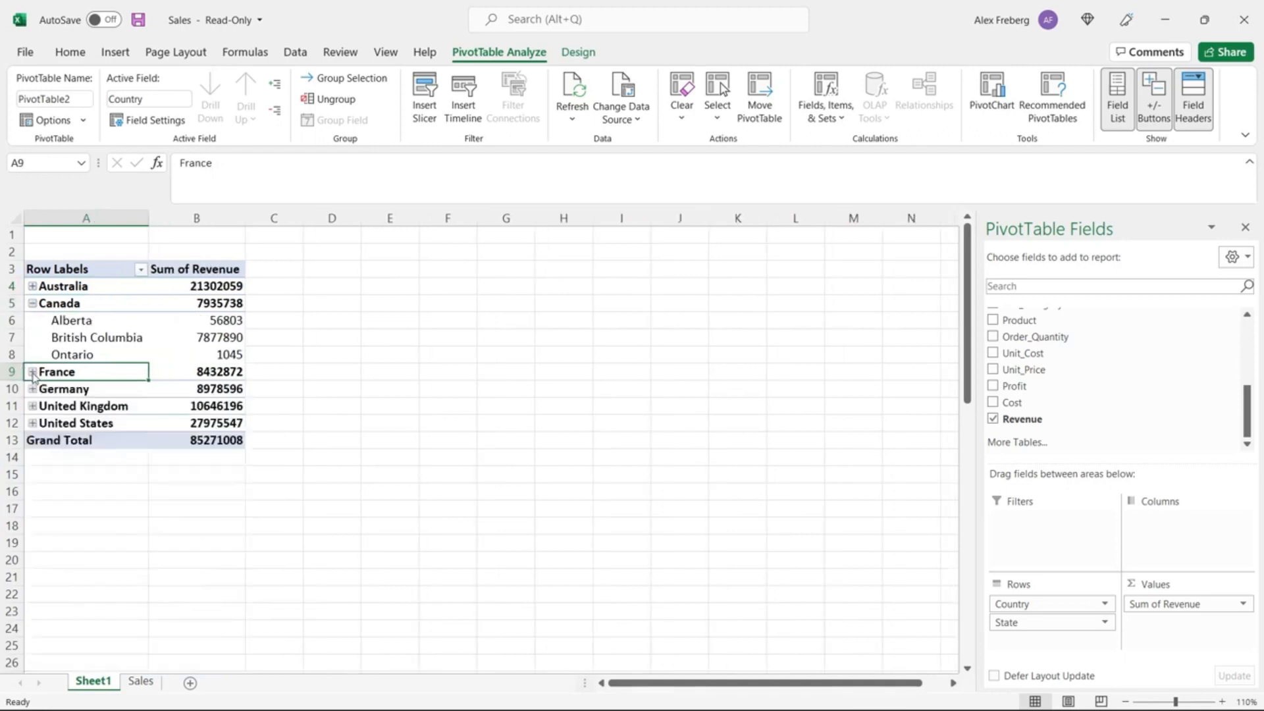
pyautogui.click(32, 304)
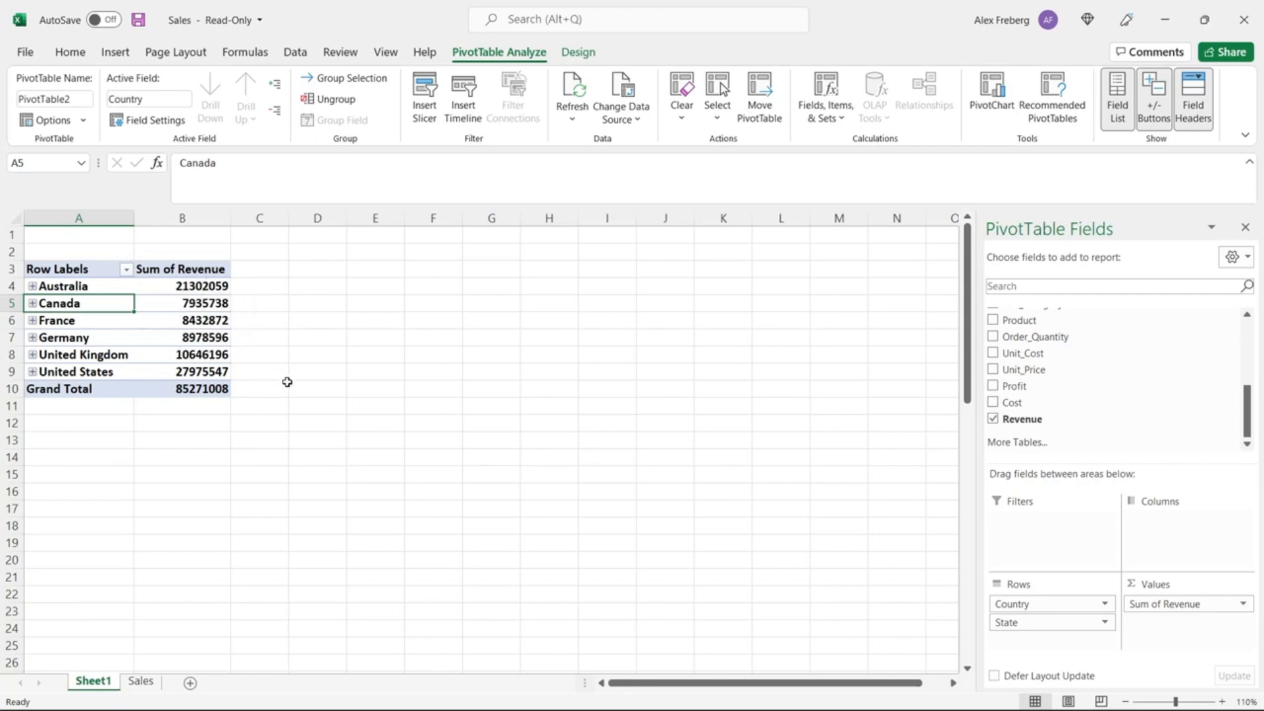
# - Format the Sum of Revenue values from Australia to the Grand Total as Currency with no decimal places
pyautogui.moveTo(202, 286); pyautogui.dragTo(204, 389)
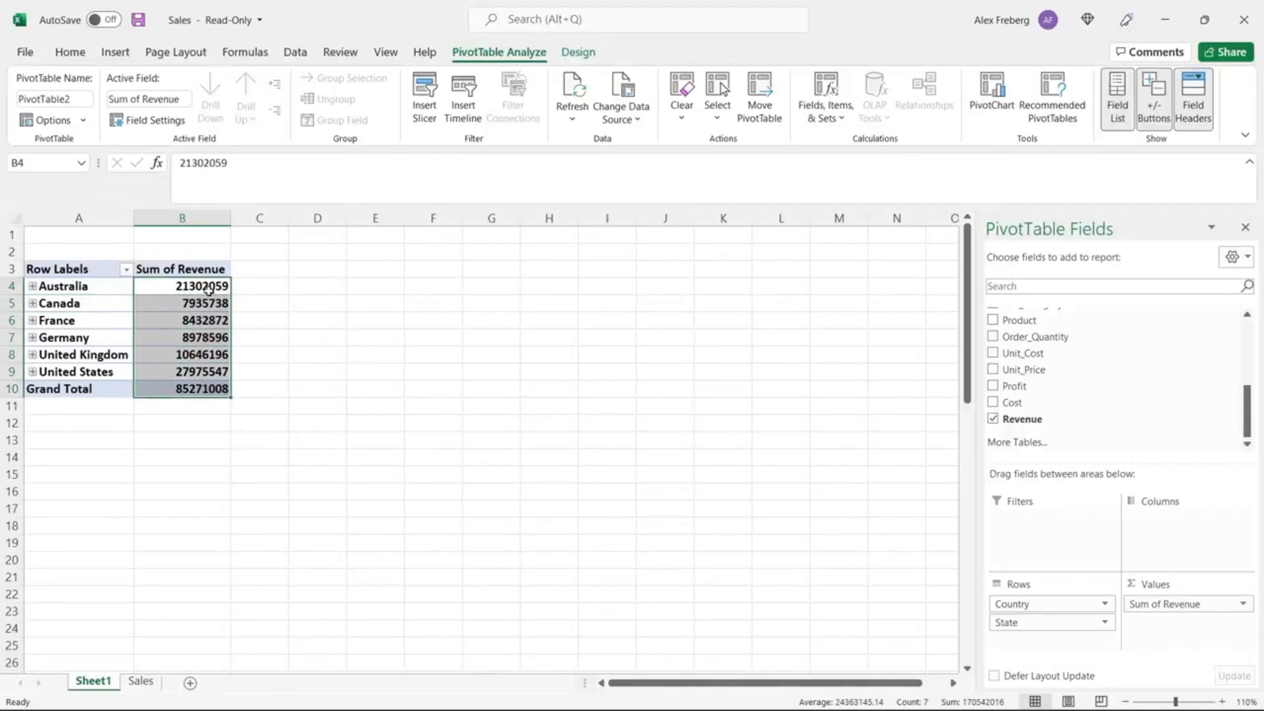
pyautogui.click(70, 52)
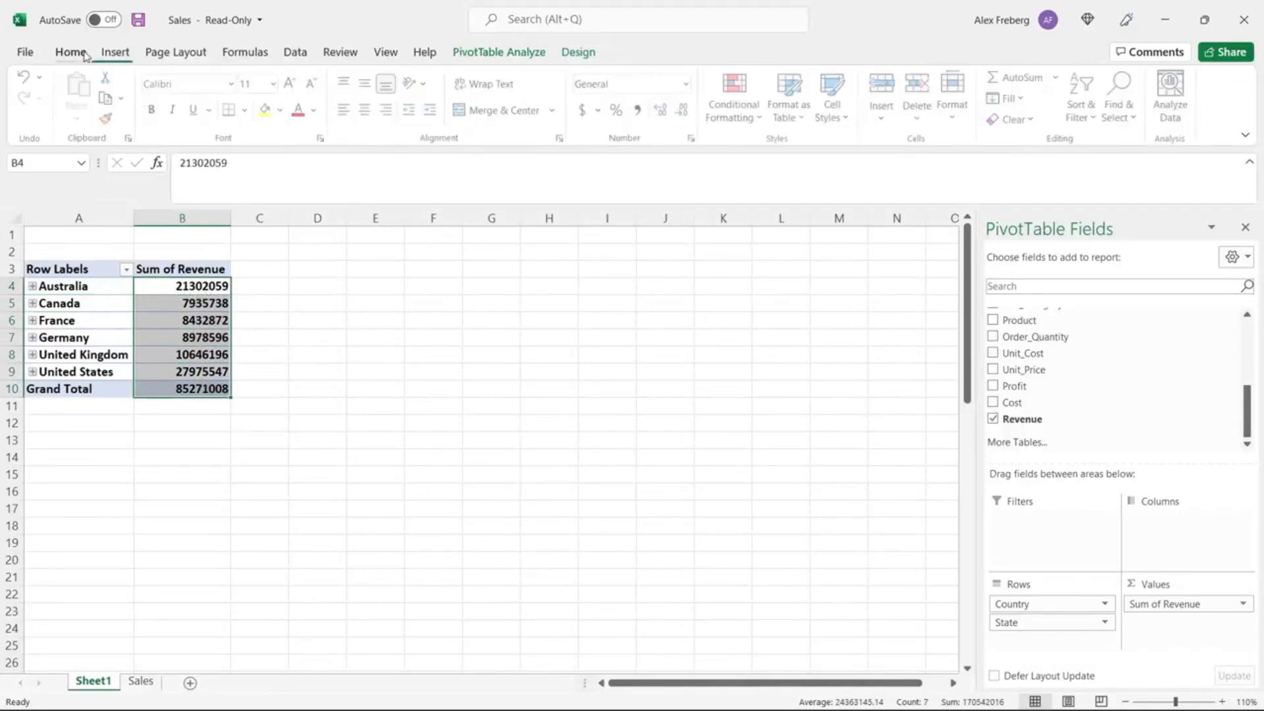
pyautogui.click(689, 84)
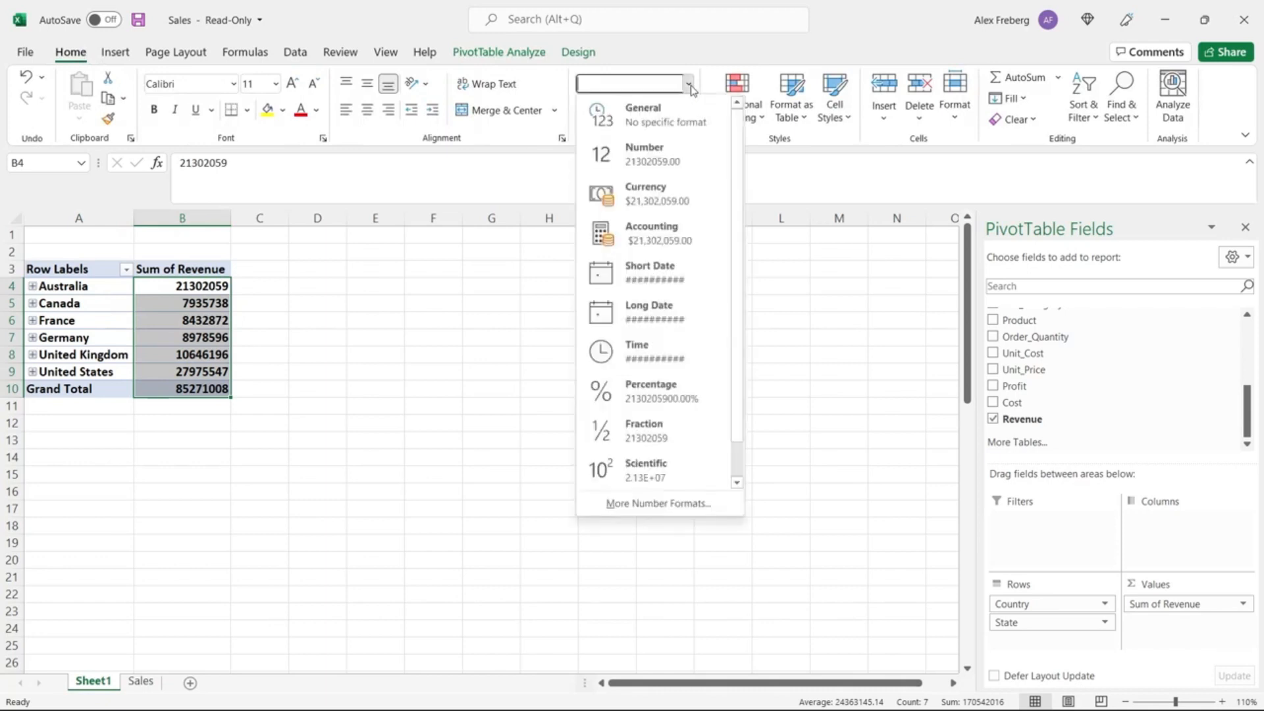
pyautogui.click(676, 201)
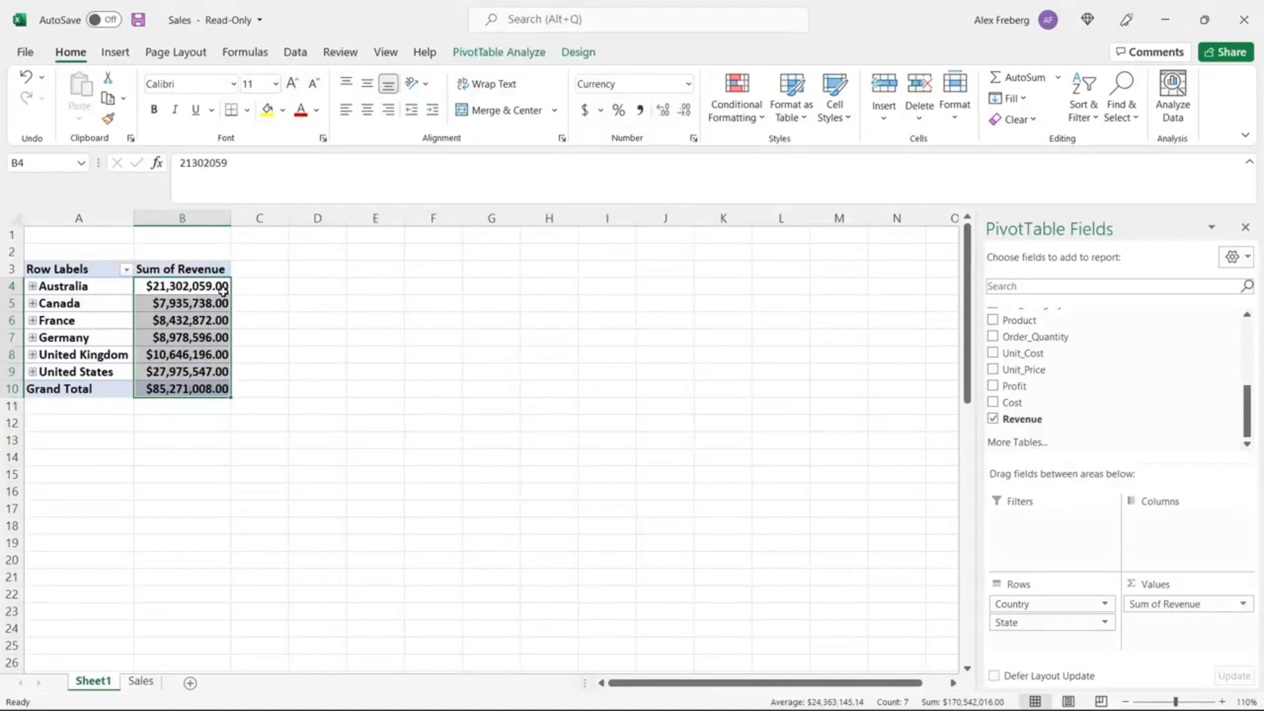
pyautogui.click(685, 112)
pyautogui.click(686, 112)
pyautogui.click(279, 341)
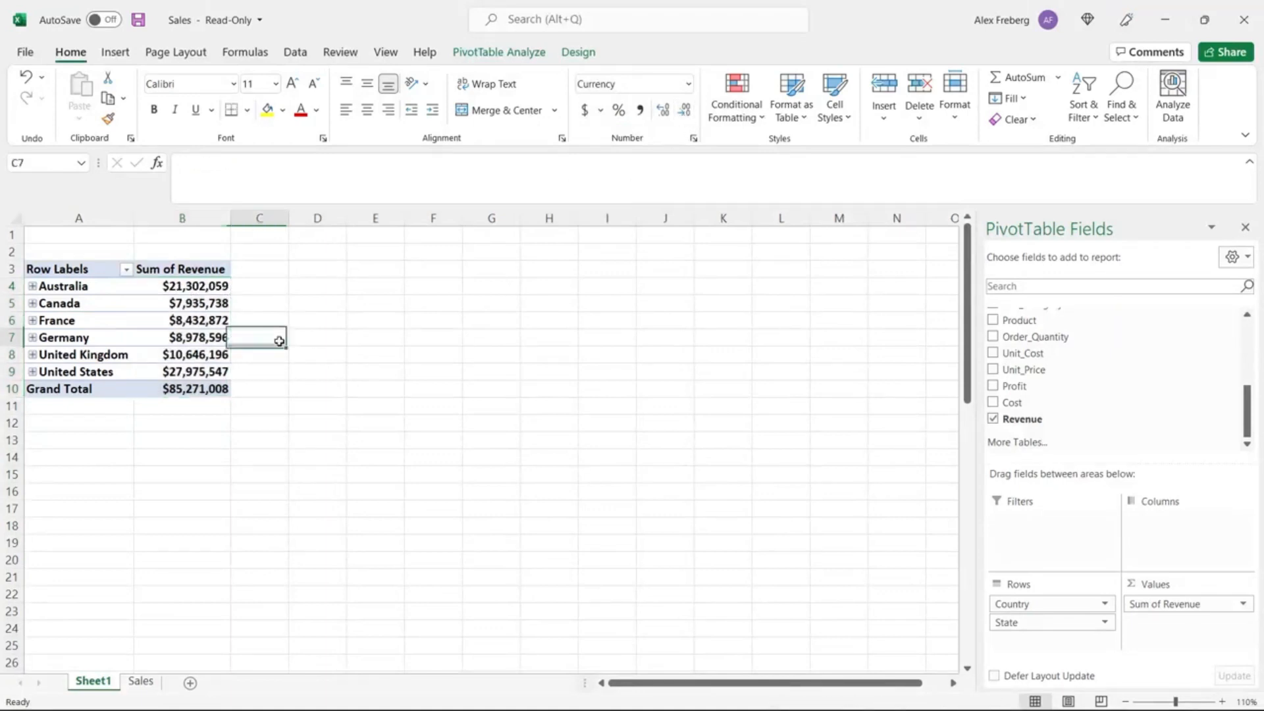
# - View the accounting currency options for Canada's revenue cell without applying any of them
pyautogui.click(207, 305)
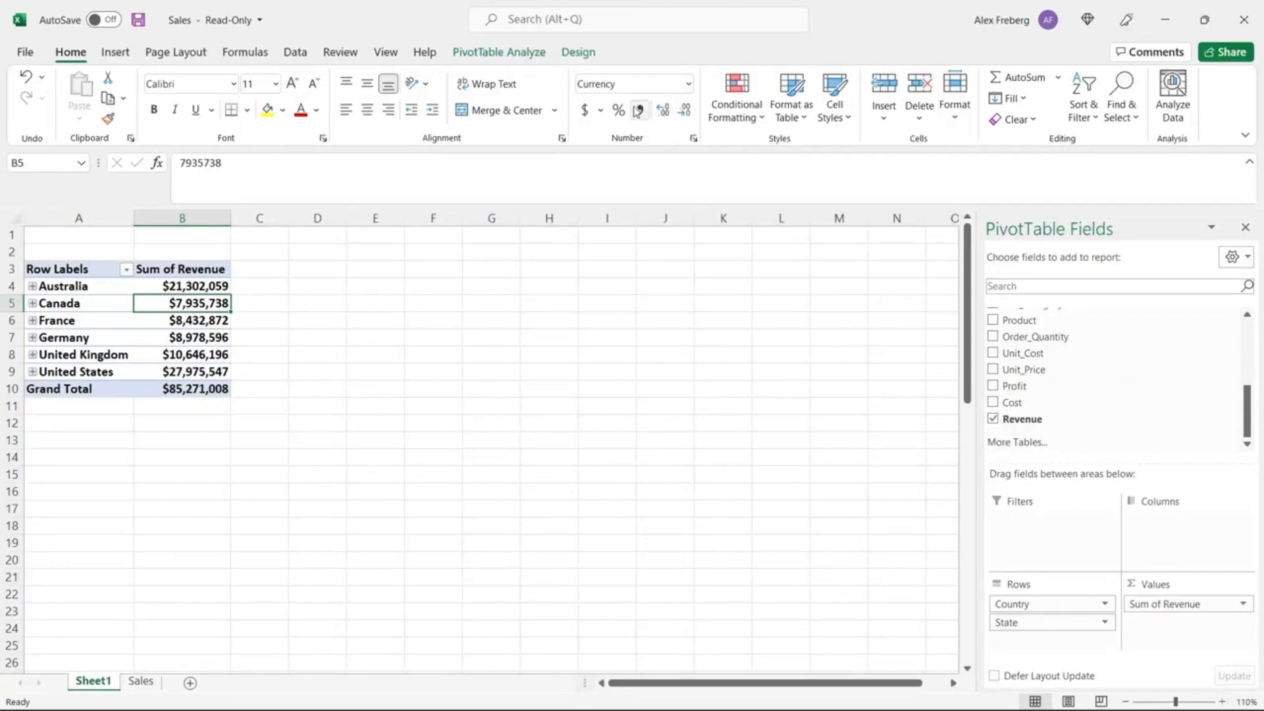
pyautogui.click(600, 112)
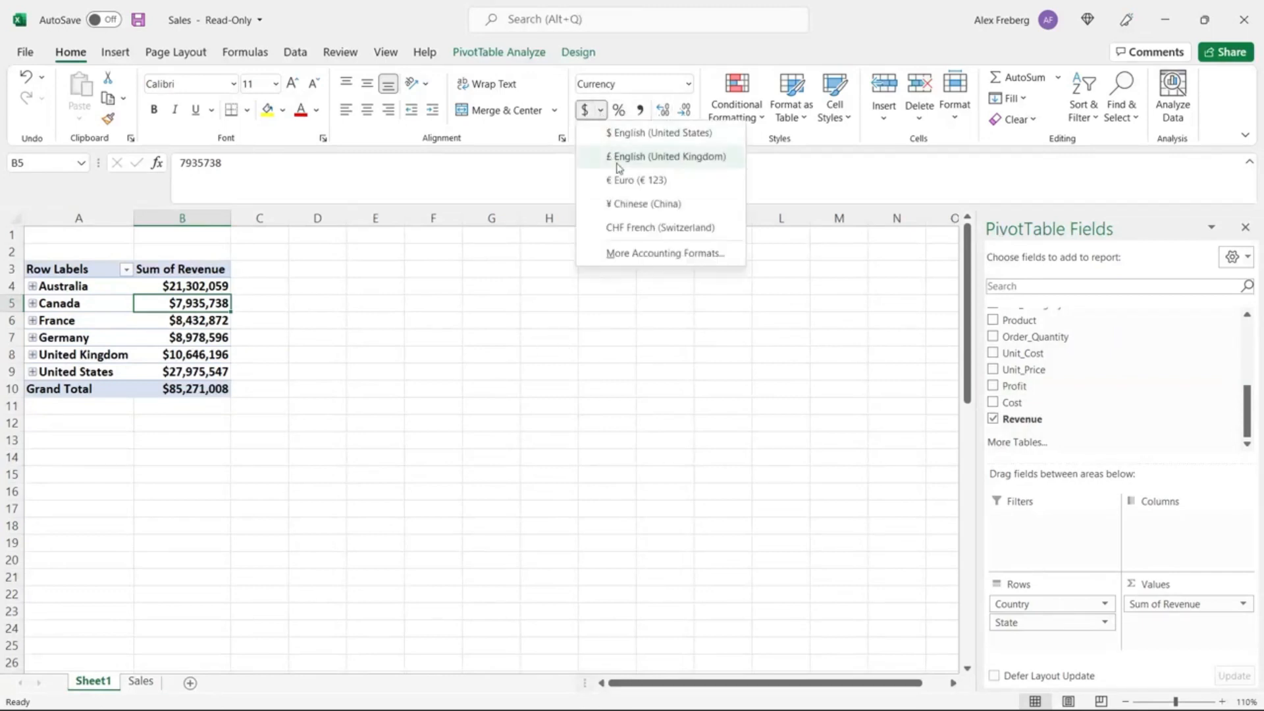
pyautogui.click(599, 115)
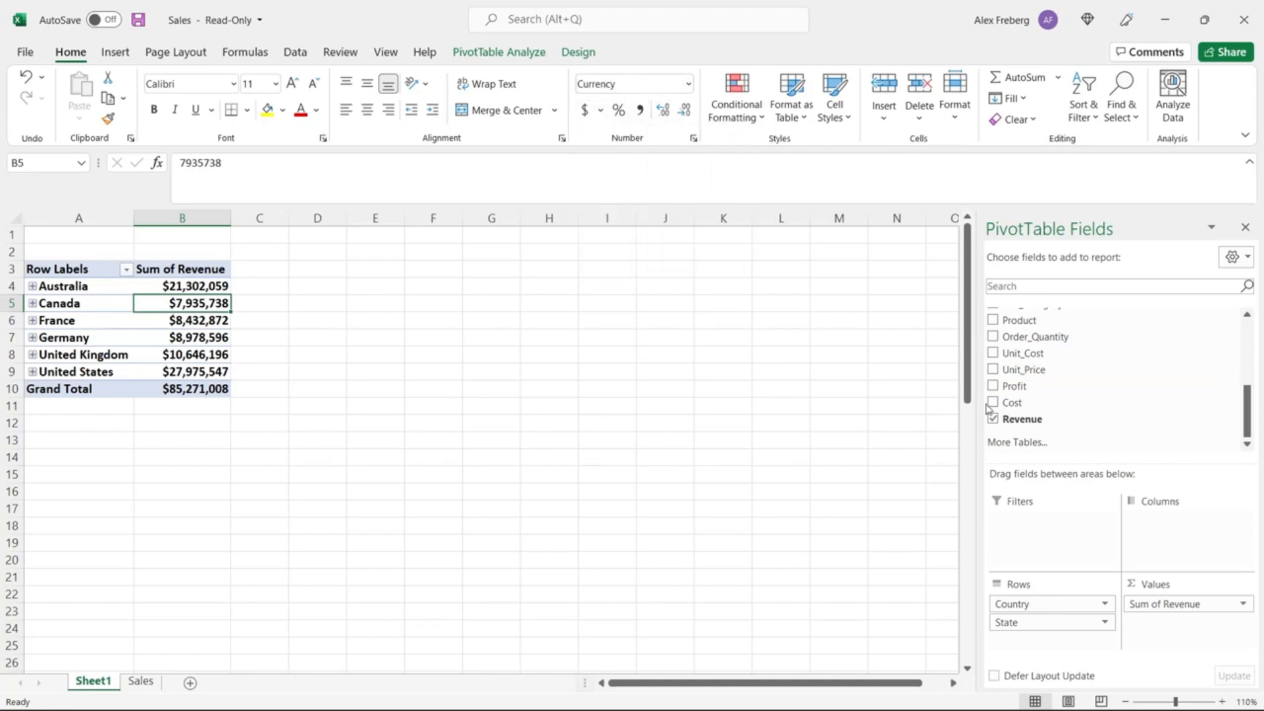
# - Give the Sum of Revenue value field the custom name "Revenue Per Country" and view its summary calculation types
pyautogui.click(1243, 604)
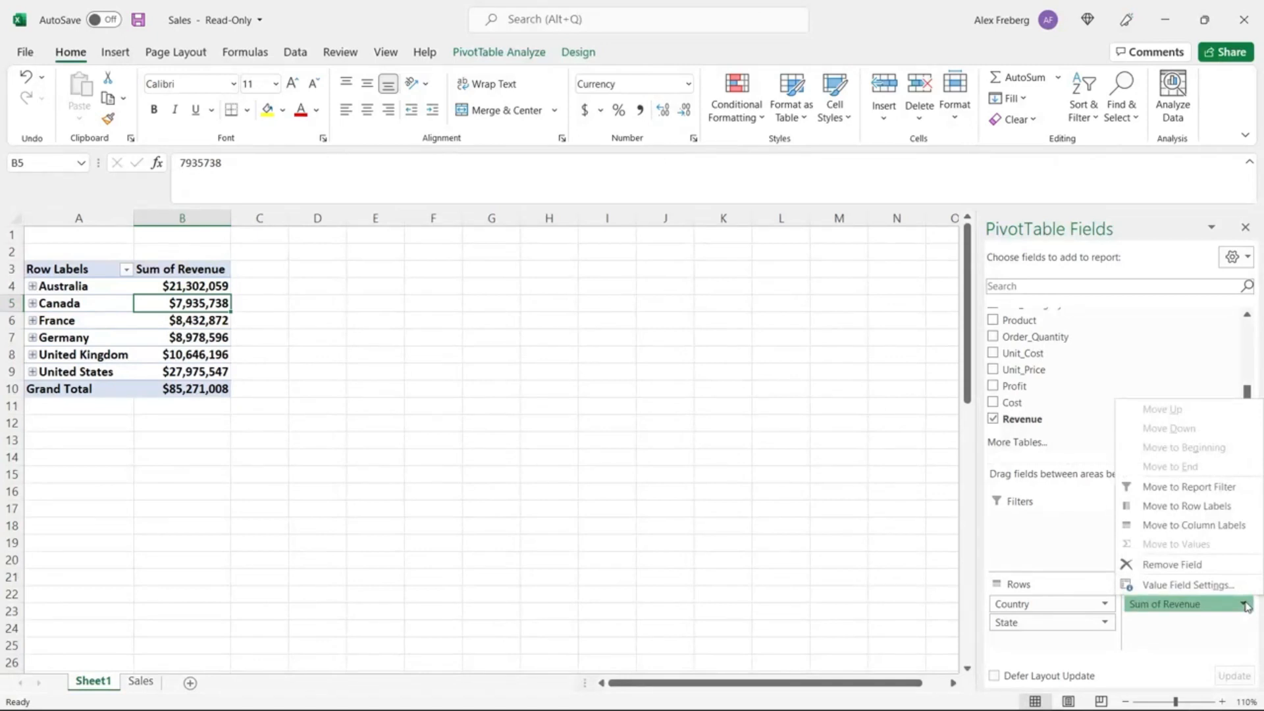
pyautogui.click(1225, 585)
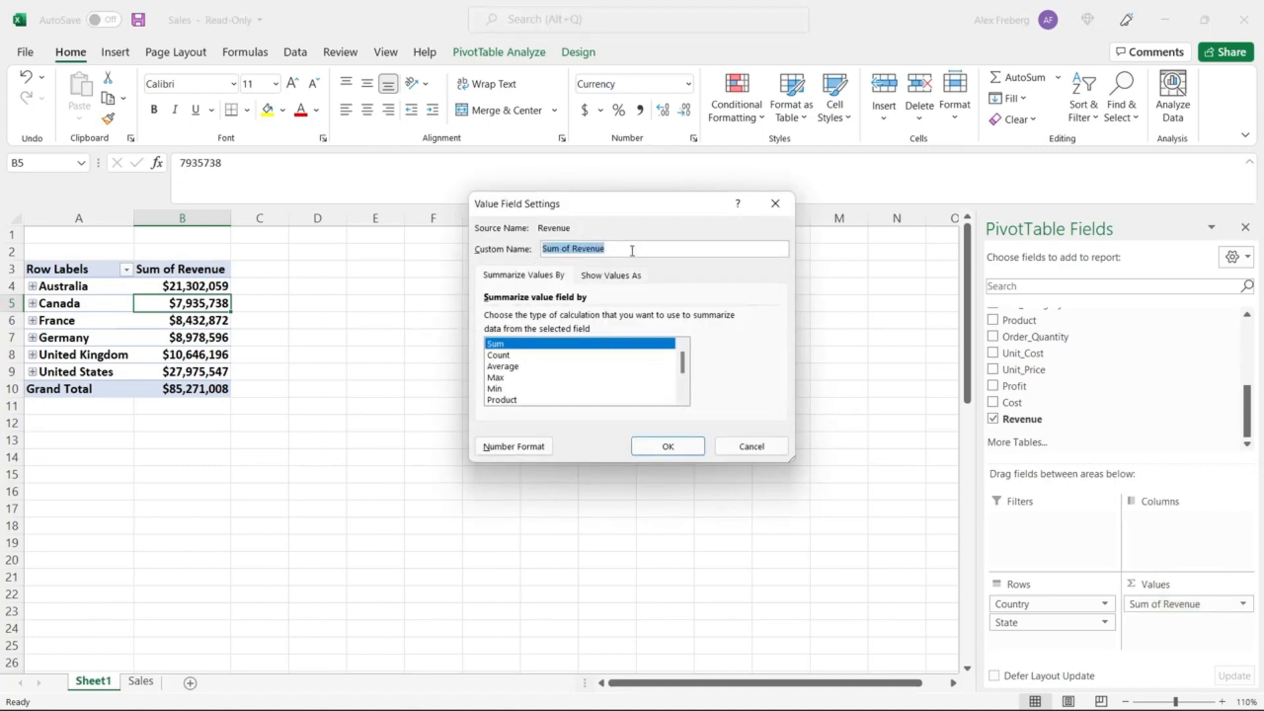
pyautogui.write('R')
pyautogui.press('BackSpace')
pyautogui.press('BackSpace')
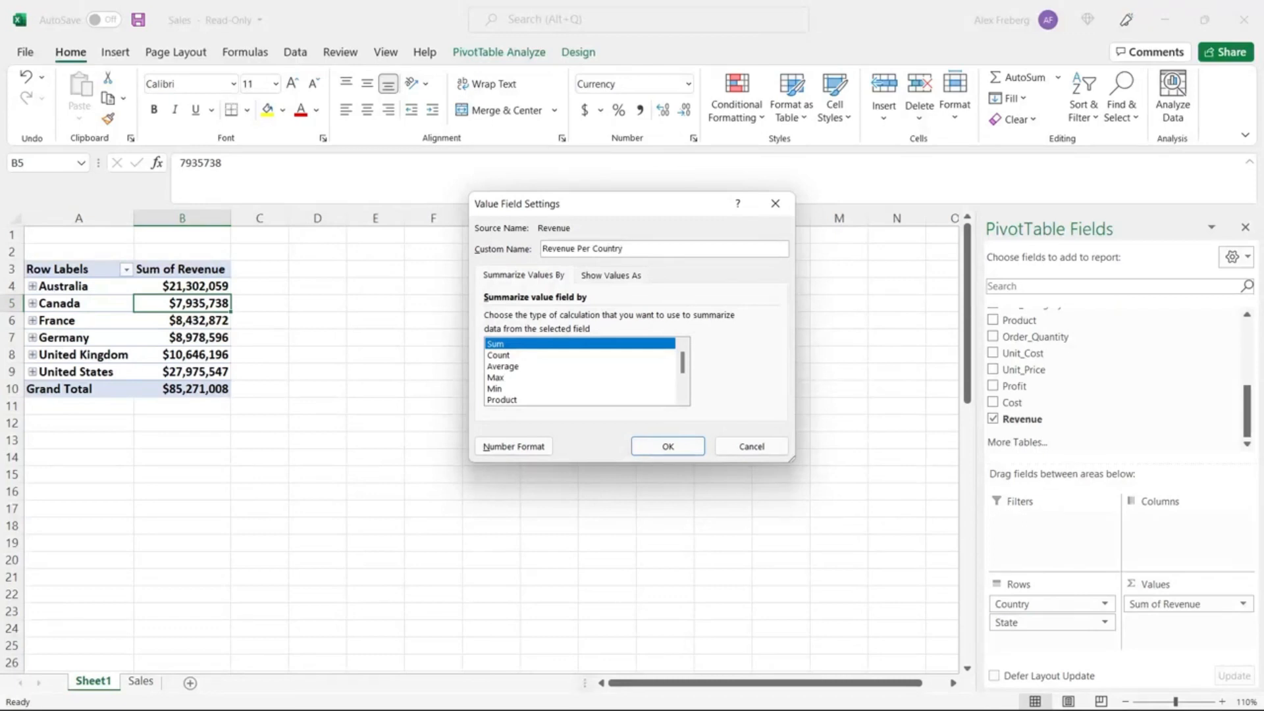
pyautogui.moveTo(684, 366)
pyautogui.mouseDown()
pyautogui.moveTo(685, 378)
pyautogui.moveTo(685, 356)
pyautogui.mouseUp()
pyautogui.moveTo(685, 362)
pyautogui.mouseDown()
pyautogui.moveTo(686, 384)
pyautogui.moveTo(686, 362)
pyautogui.mouseUp()
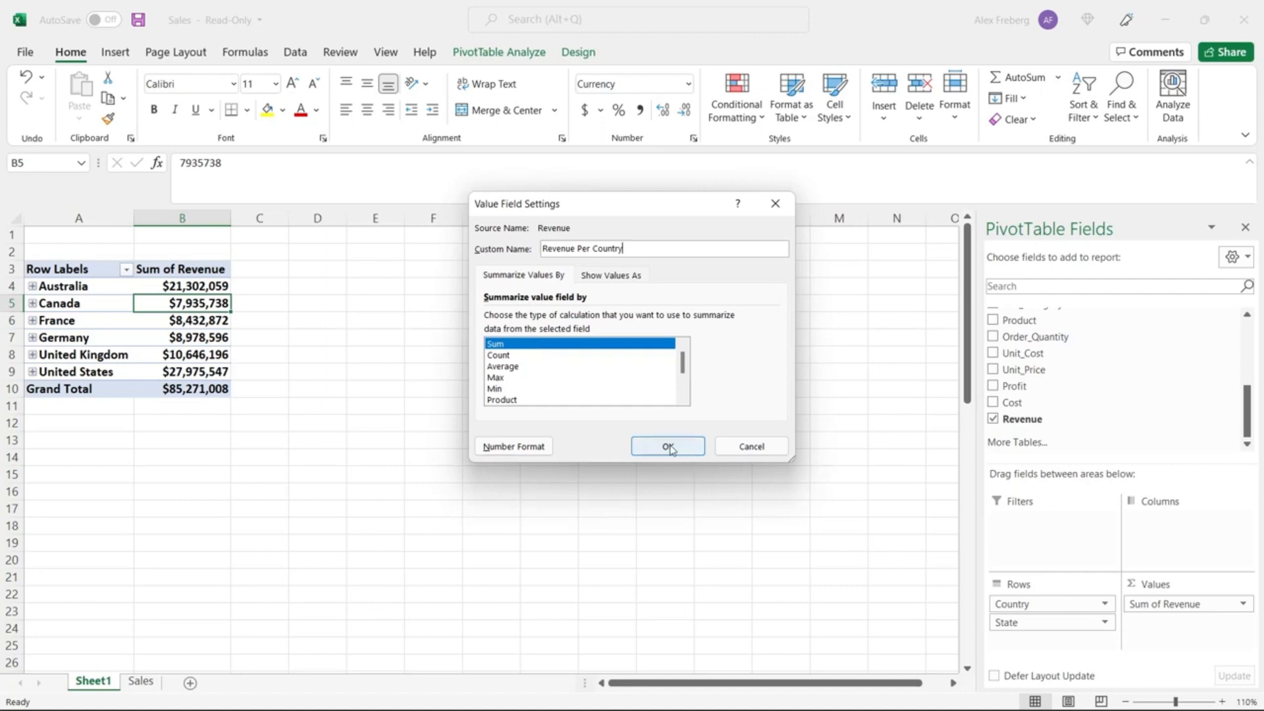
# - Show the revenue values as % of Grand Total and apply the value field settings
pyautogui.click(637, 280)
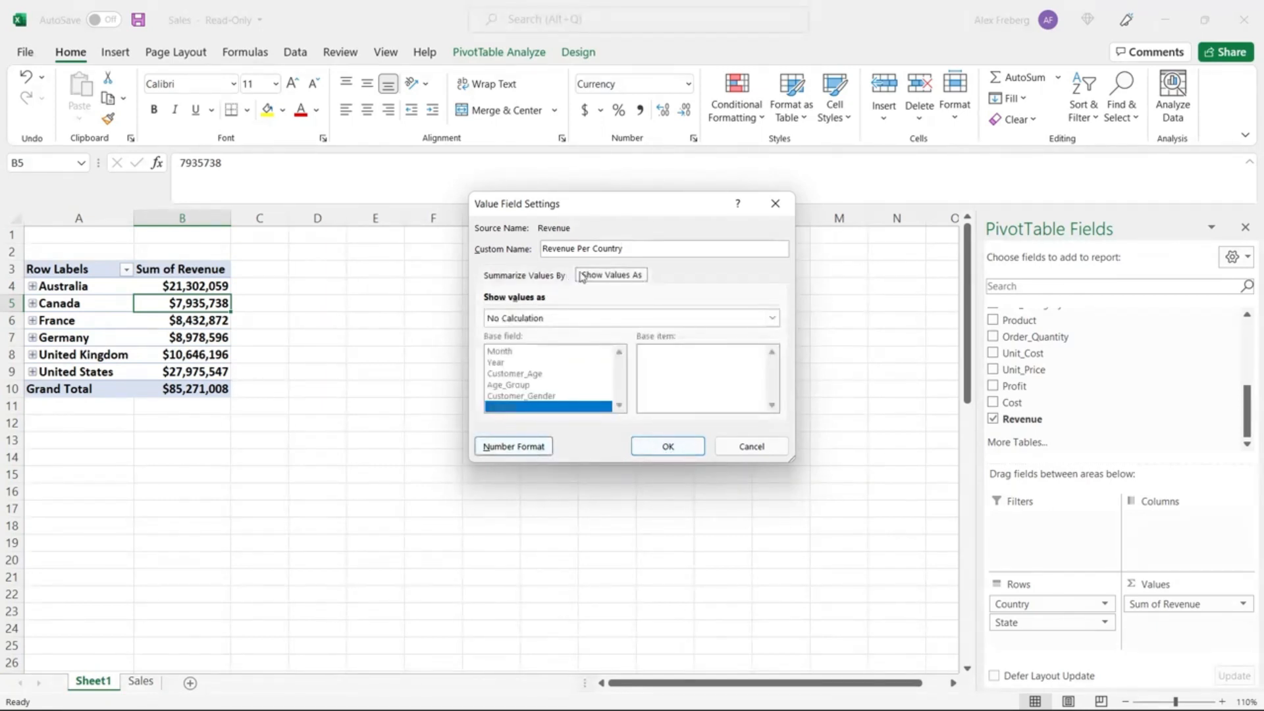
pyautogui.click(617, 318)
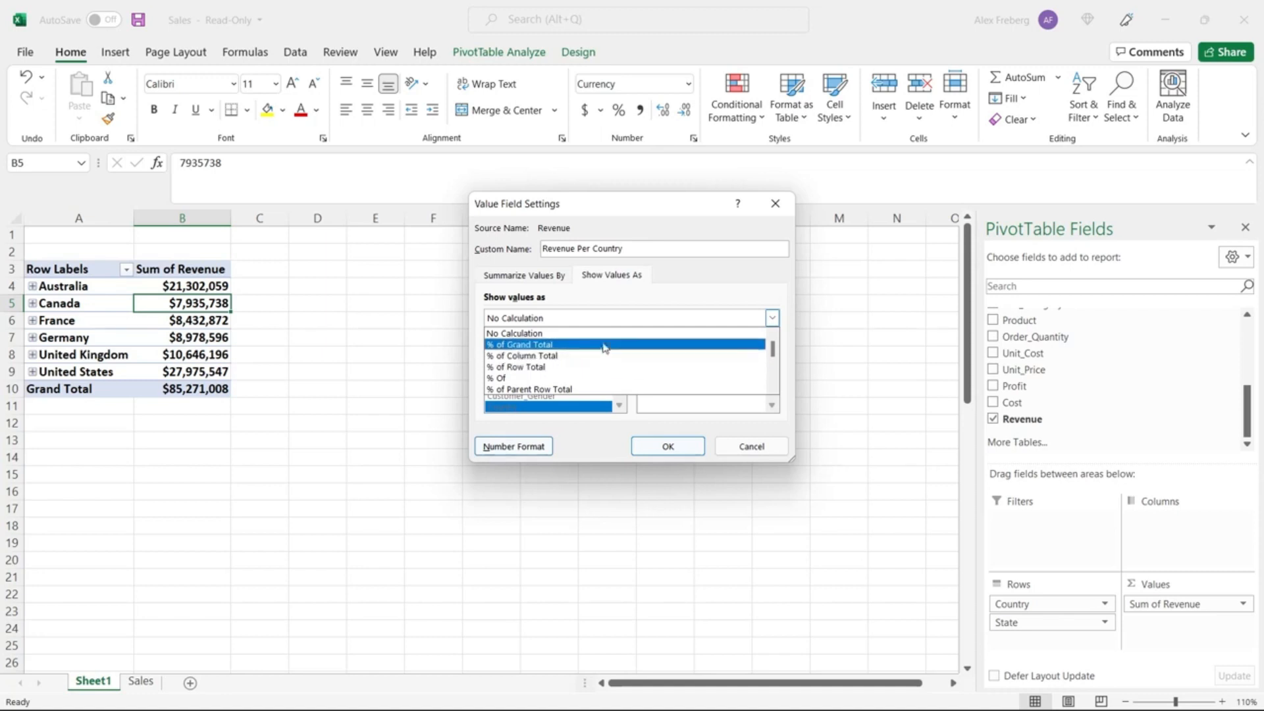
pyautogui.click(604, 345)
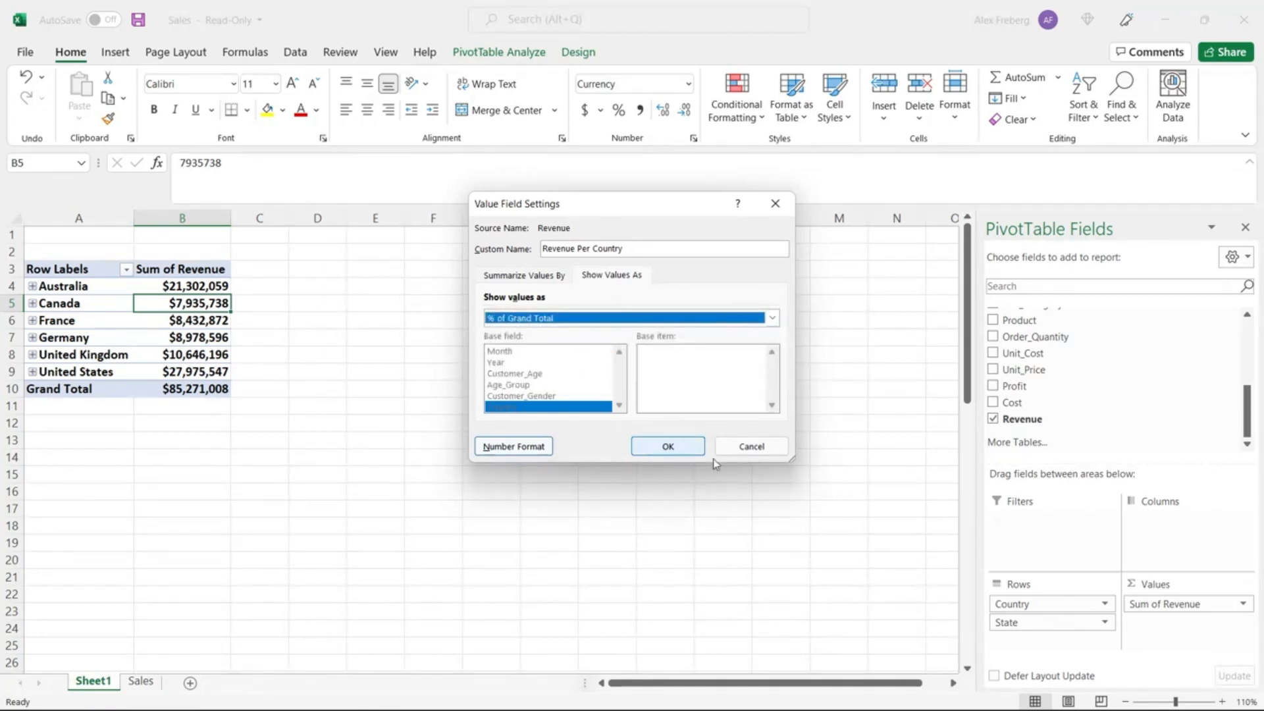
pyautogui.click(666, 450)
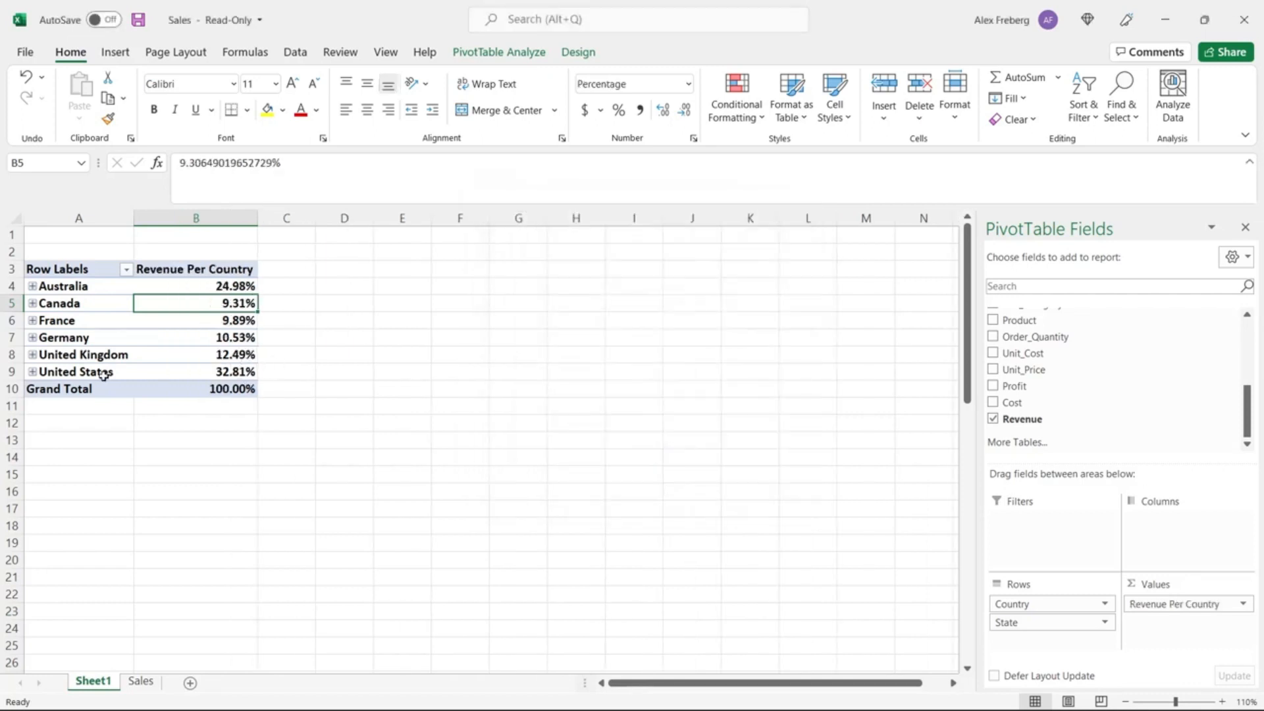
# - Compare the revenue percentages of the United States and Australia with the other countries in the PivotTable
pyautogui.click(184, 372)
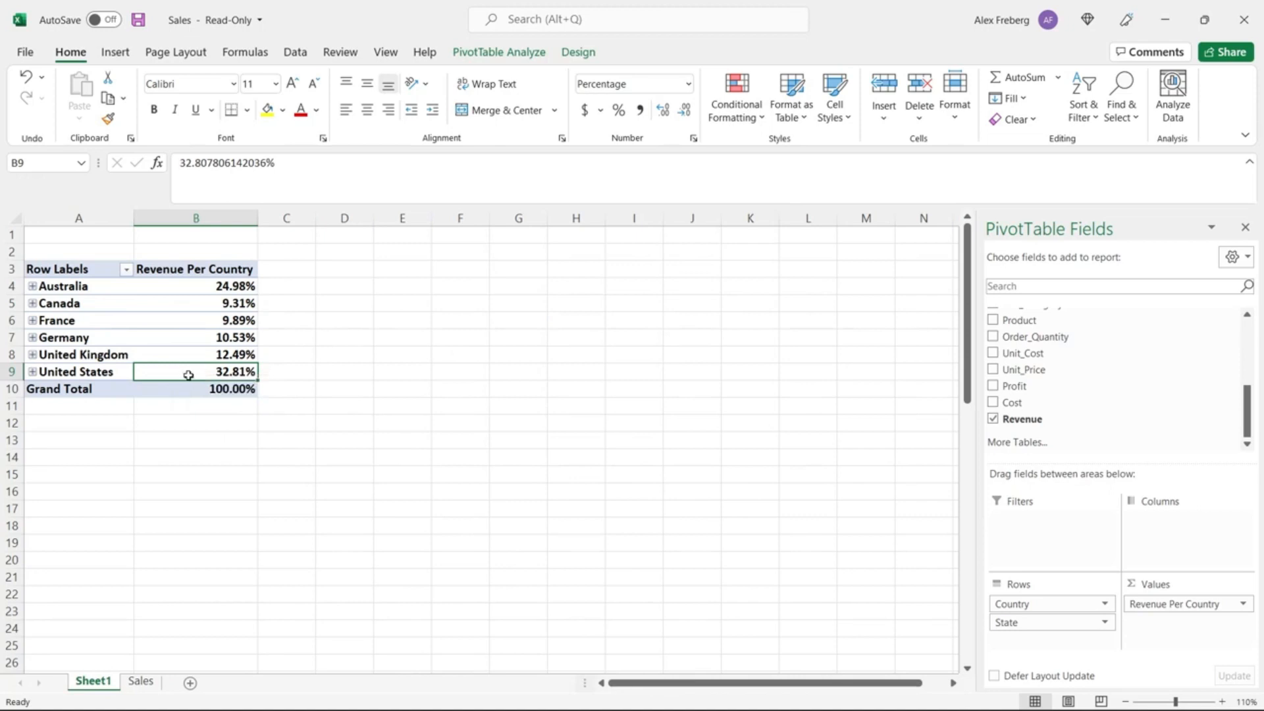
pyautogui.moveTo(188, 375)
pyautogui.moveTo(102, 372); pyautogui.dragTo(104, 288)
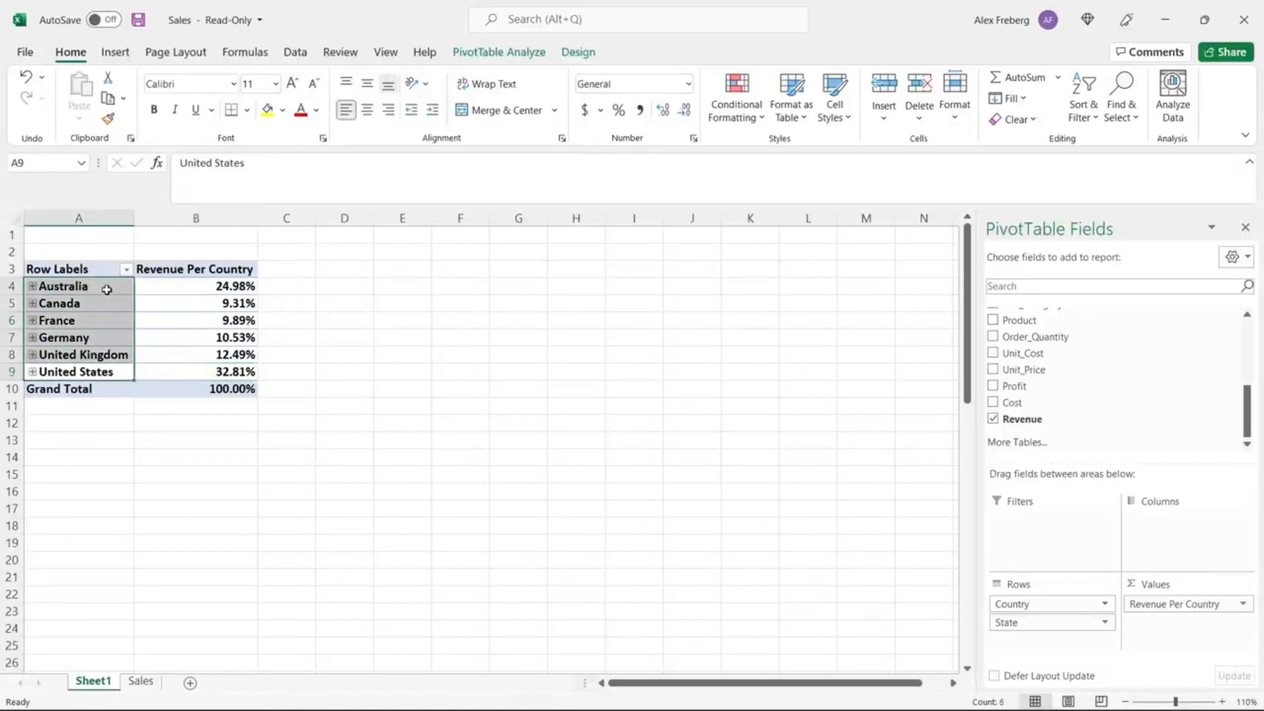
pyautogui.click(184, 284)
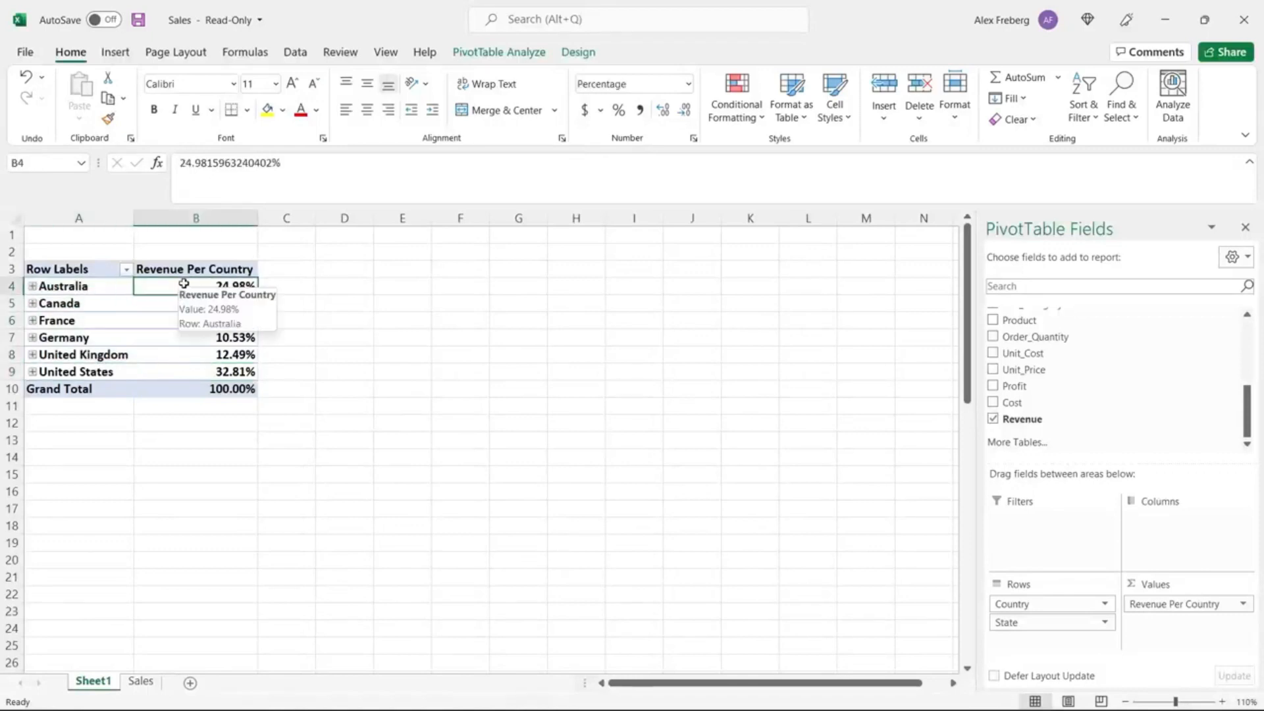
pyautogui.click(320, 366)
pyautogui.click(204, 290)
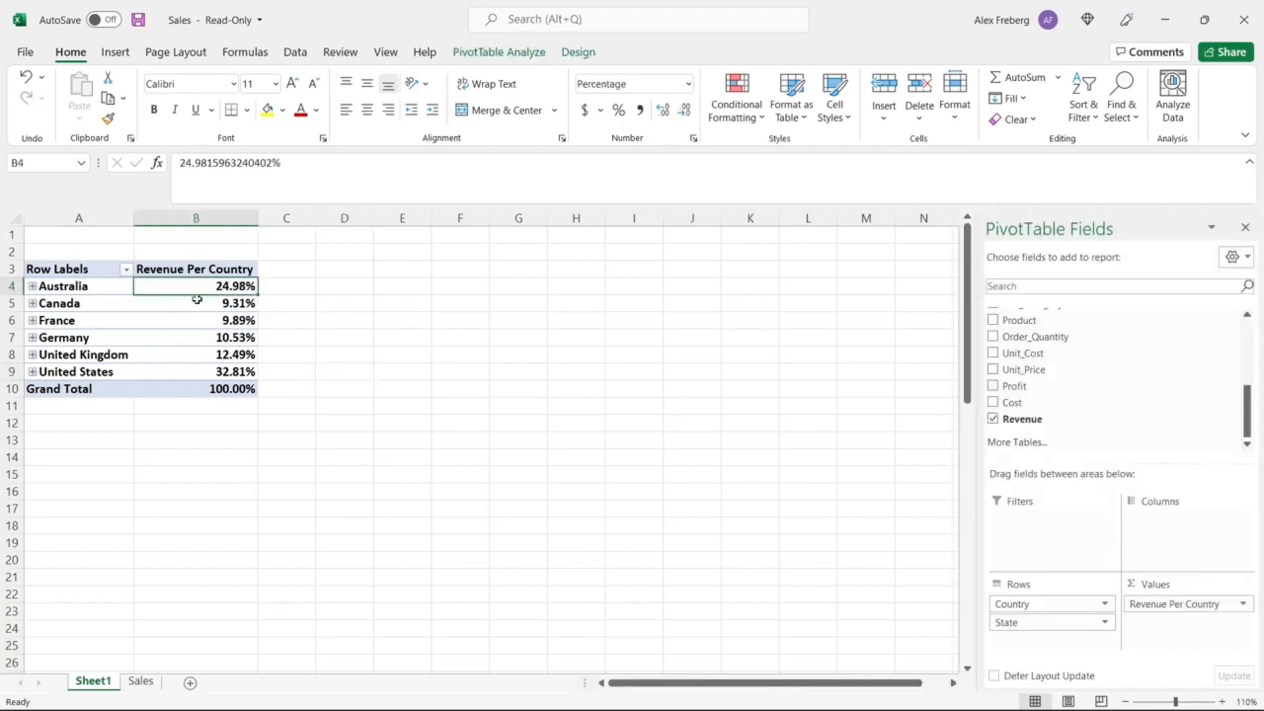
# - Sort the countries by Revenue Per Country from largest to smallest and check the first-ranked row
pyautogui.moveTo(211, 289)
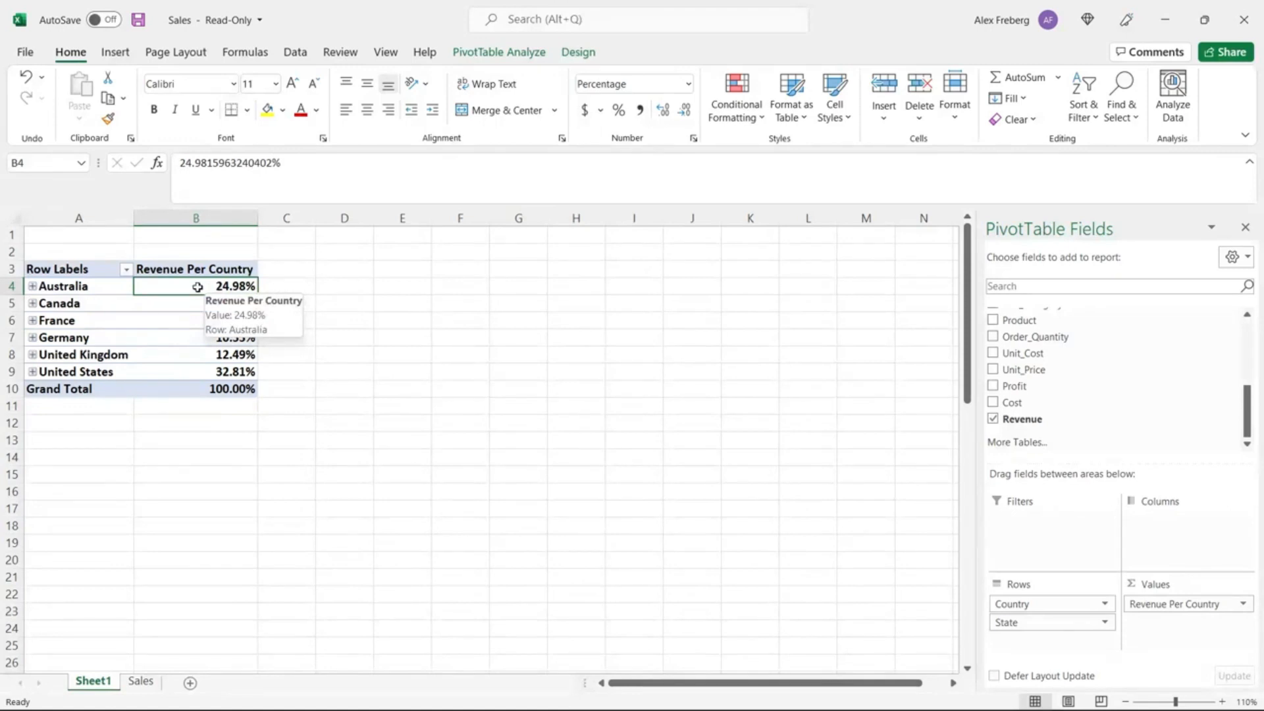
pyautogui.rightClick(199, 289)
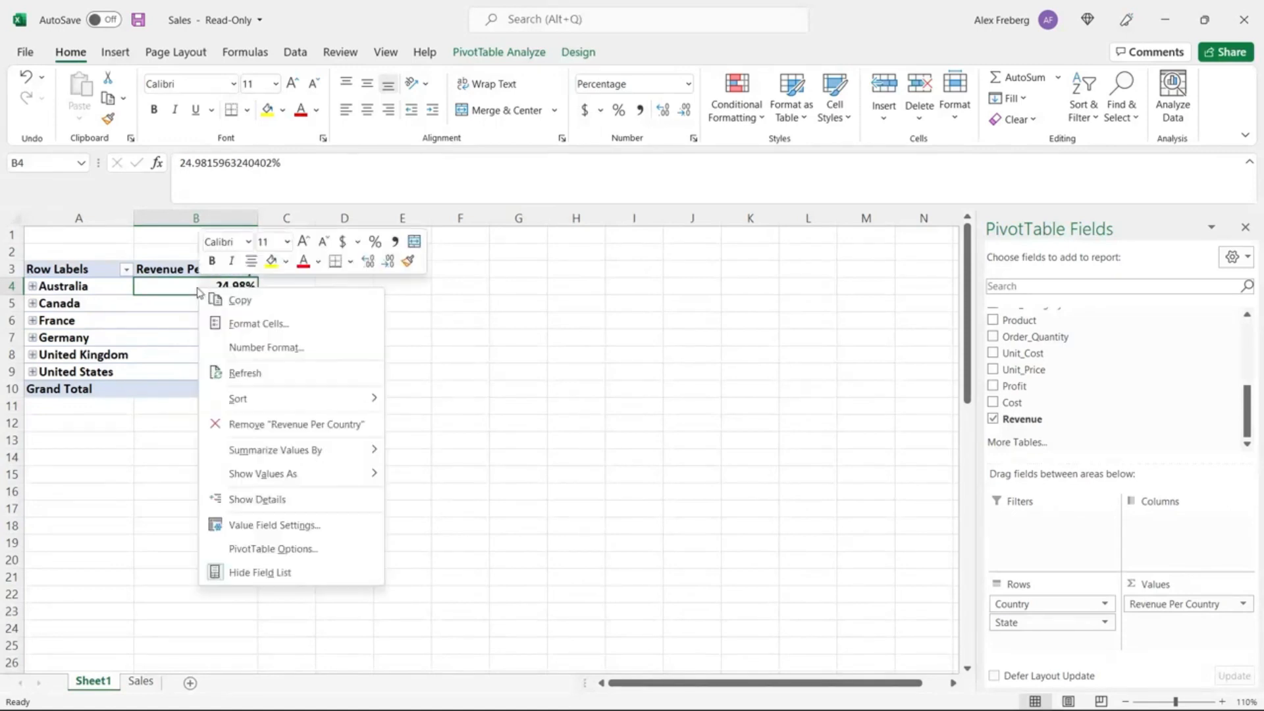
pyautogui.moveTo(302, 400)
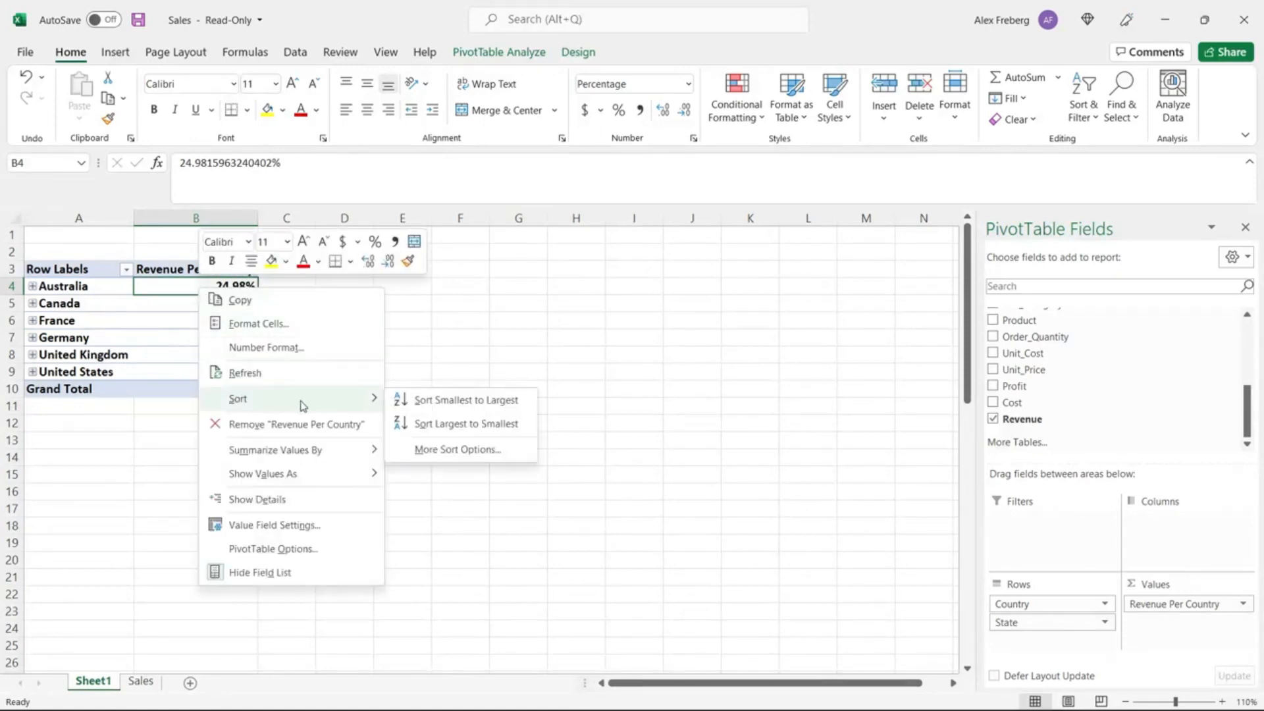
pyautogui.click(472, 424)
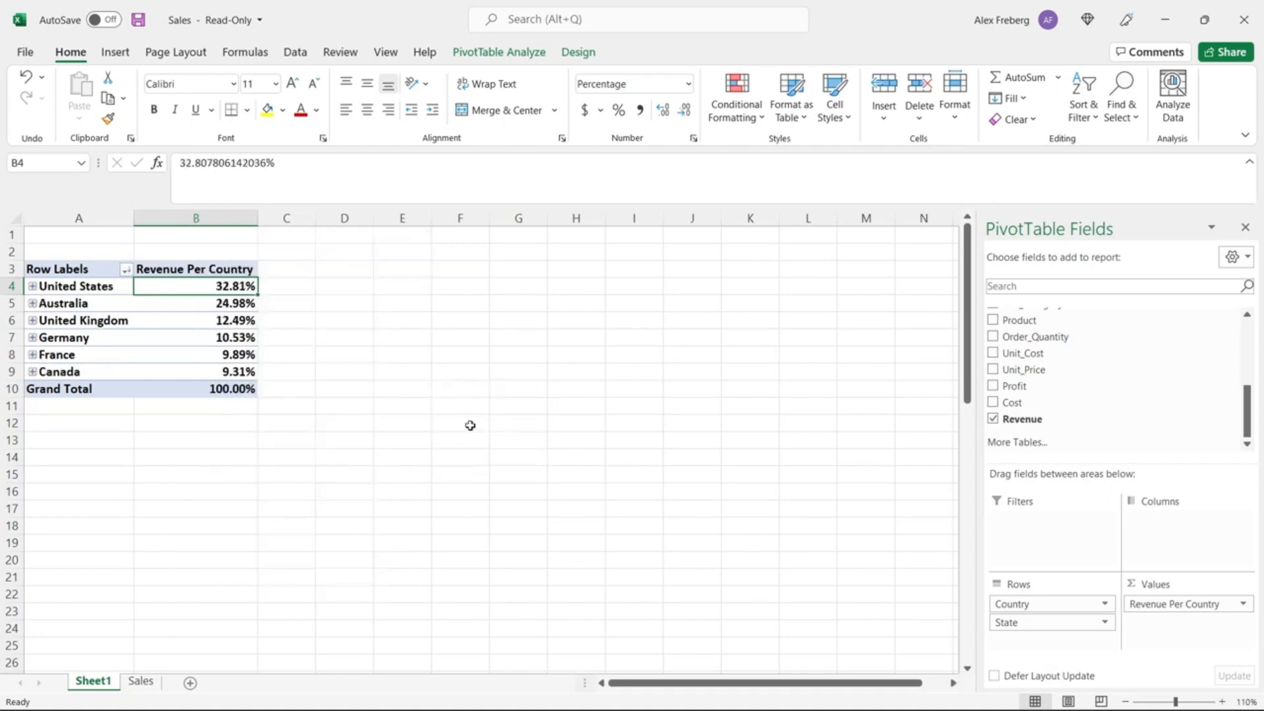
pyautogui.moveTo(62, 285); pyautogui.dragTo(170, 282)
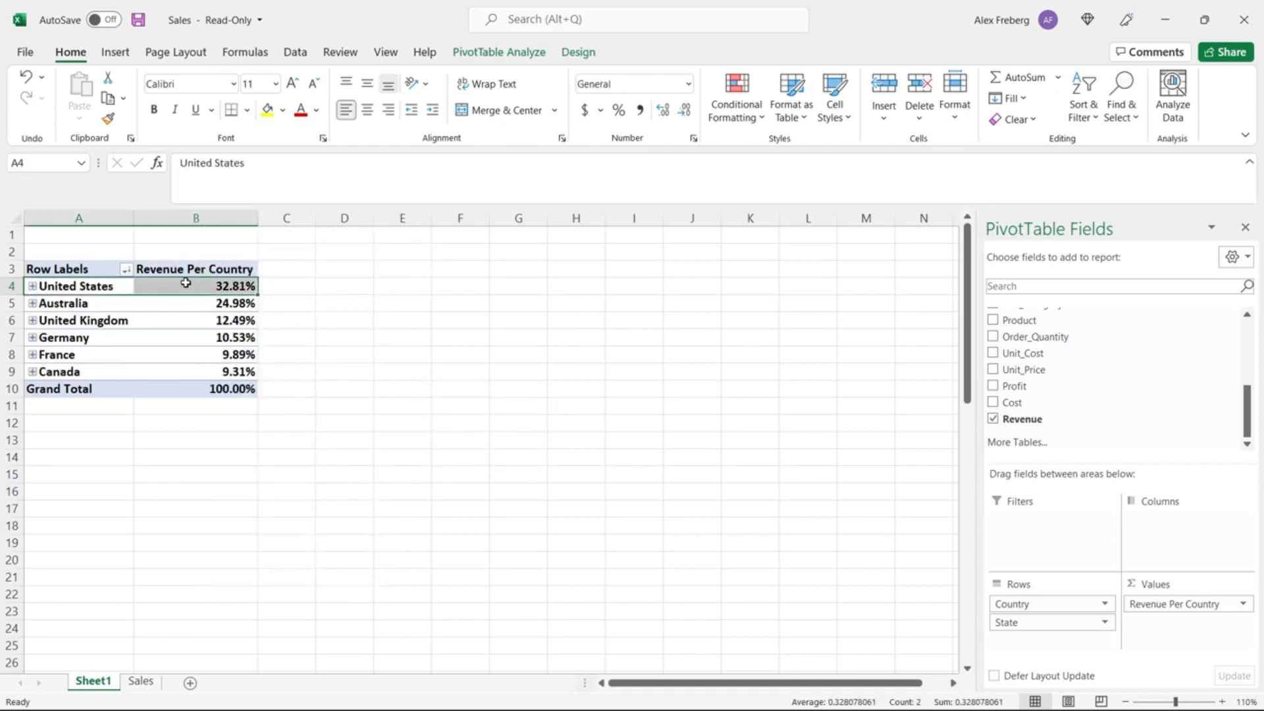
# - Expand the United States, sort its states by revenue percentage from largest to smallest, and check the first-ranked state
pyautogui.click(32, 286)
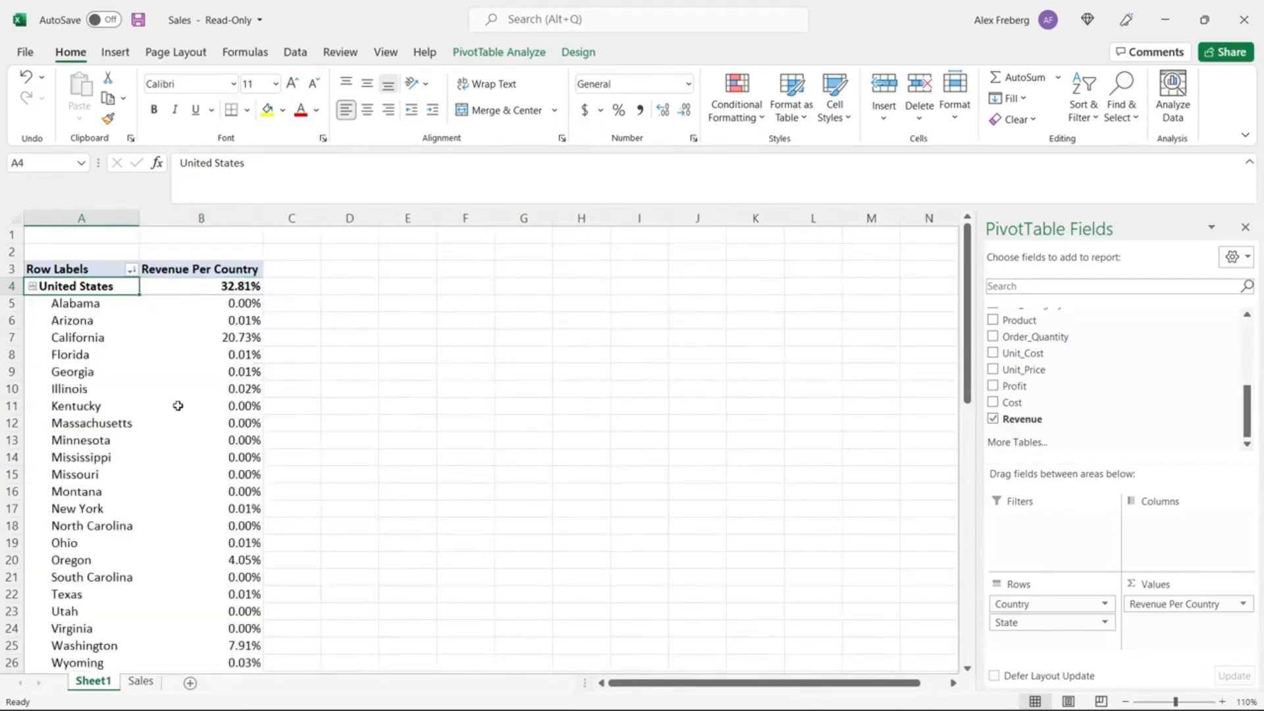
pyautogui.rightClick(218, 302)
pyautogui.moveTo(341, 422)
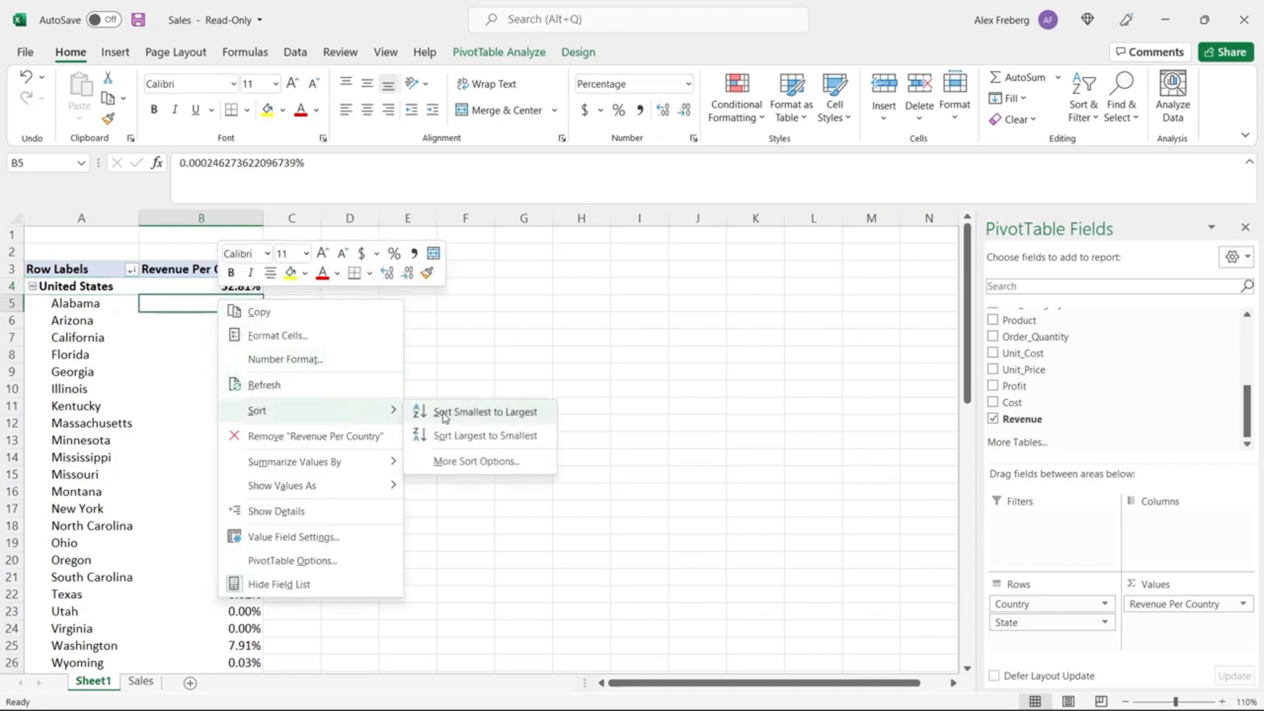
pyautogui.click(459, 433)
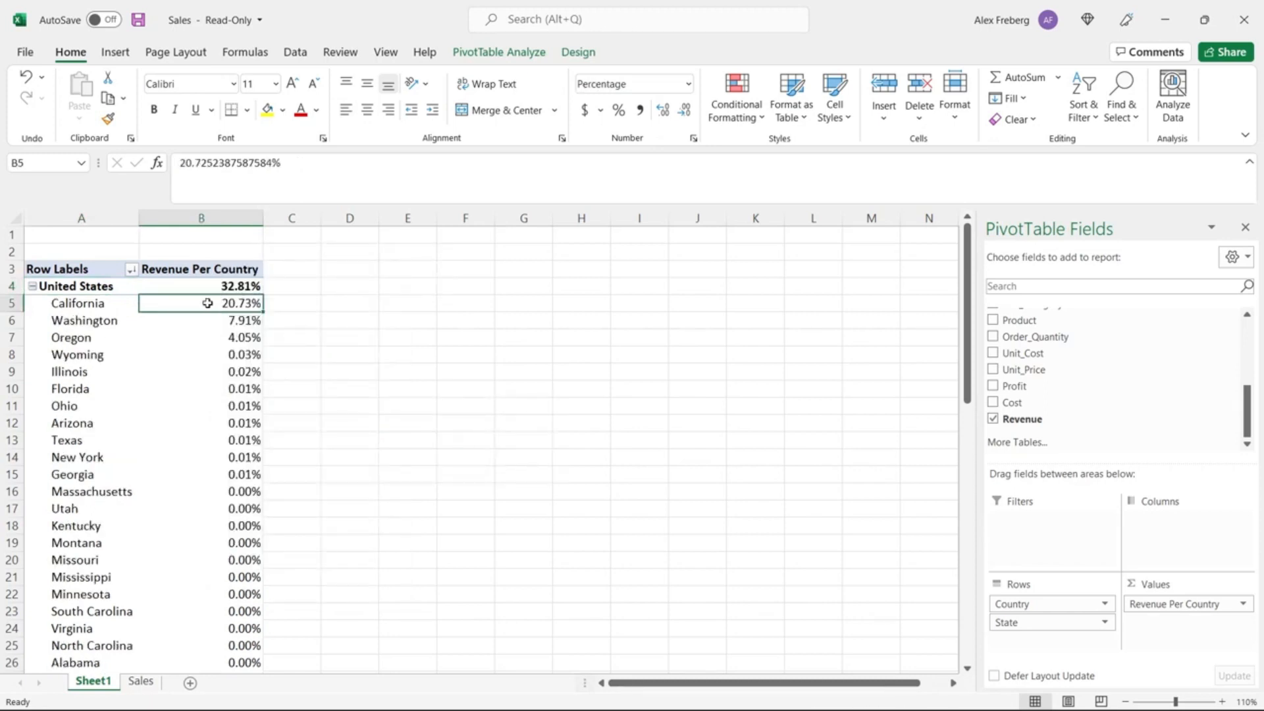
pyautogui.click(103, 303)
pyautogui.moveTo(132, 302); pyautogui.dragTo(177, 303)
pyautogui.moveTo(202, 305)
# - Undo the state and country sorts, the United States expansion, and the revenue field's custom name and percentage display
pyautogui.hotkey('ctrl', 'z')
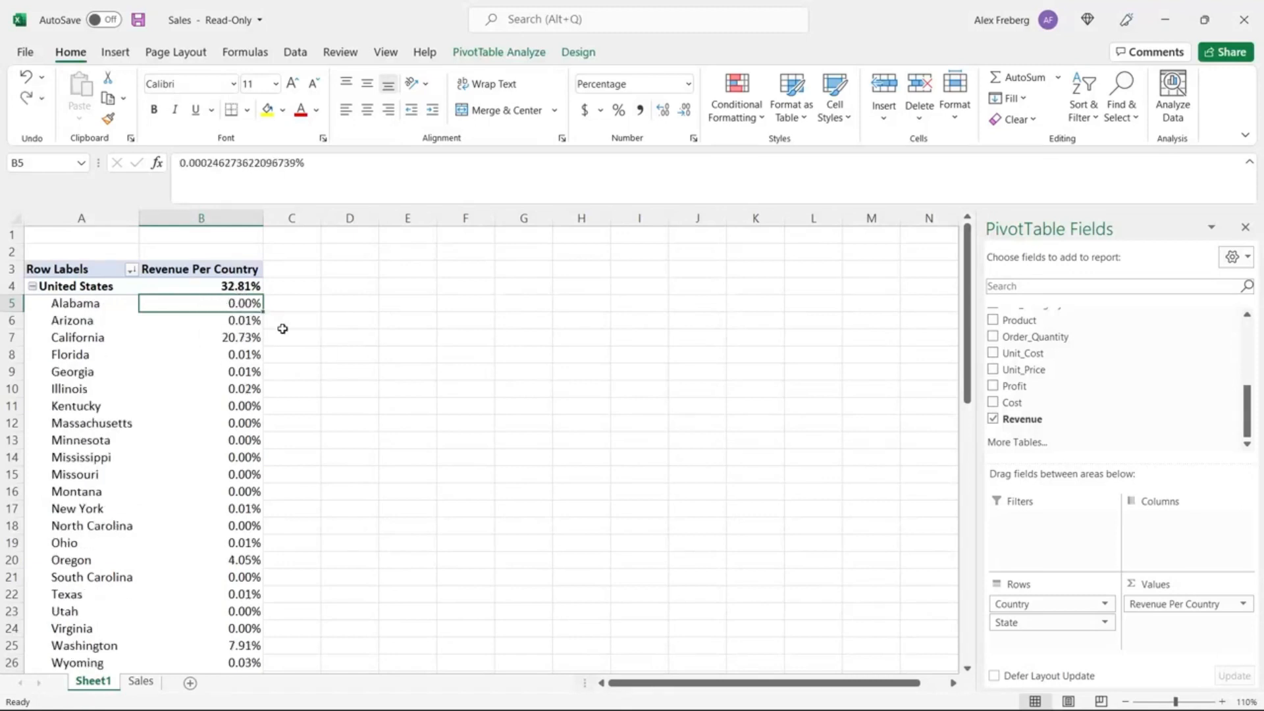
pyautogui.hotkey('ctrl', 'z')
pyautogui.hotkey('ctrl', 'z')
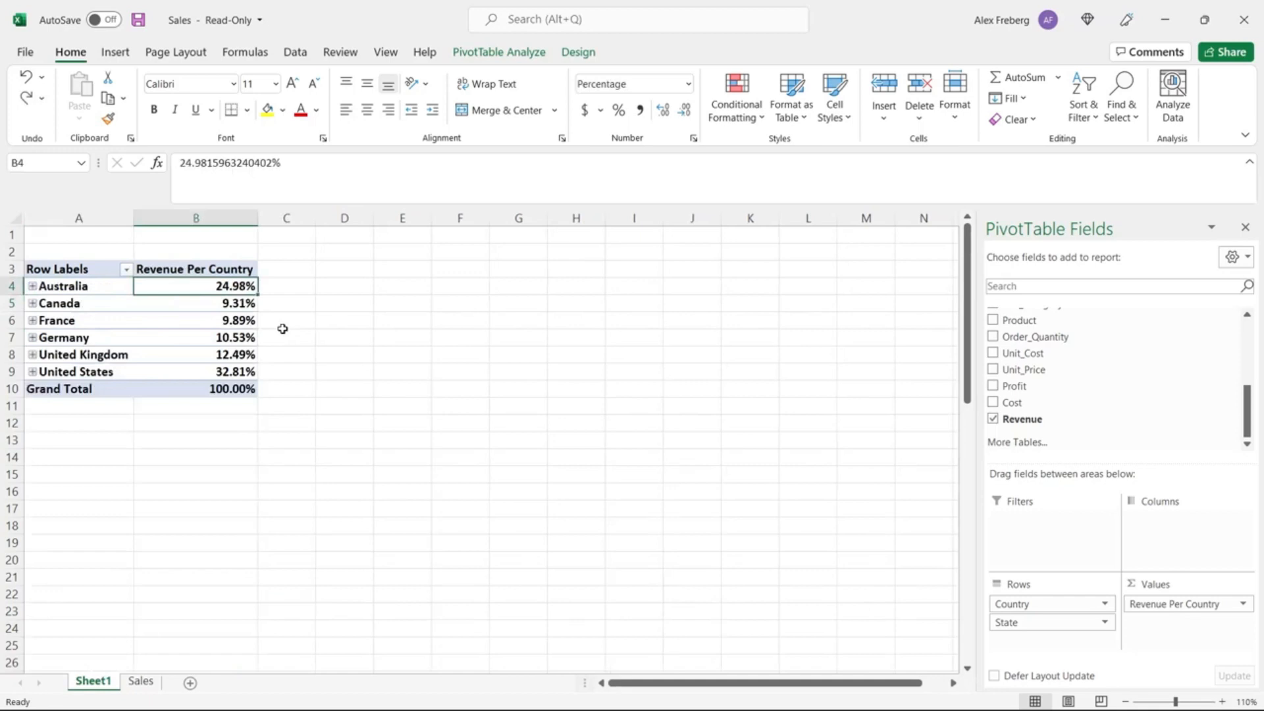
pyautogui.hotkey('ctrl', 'z')
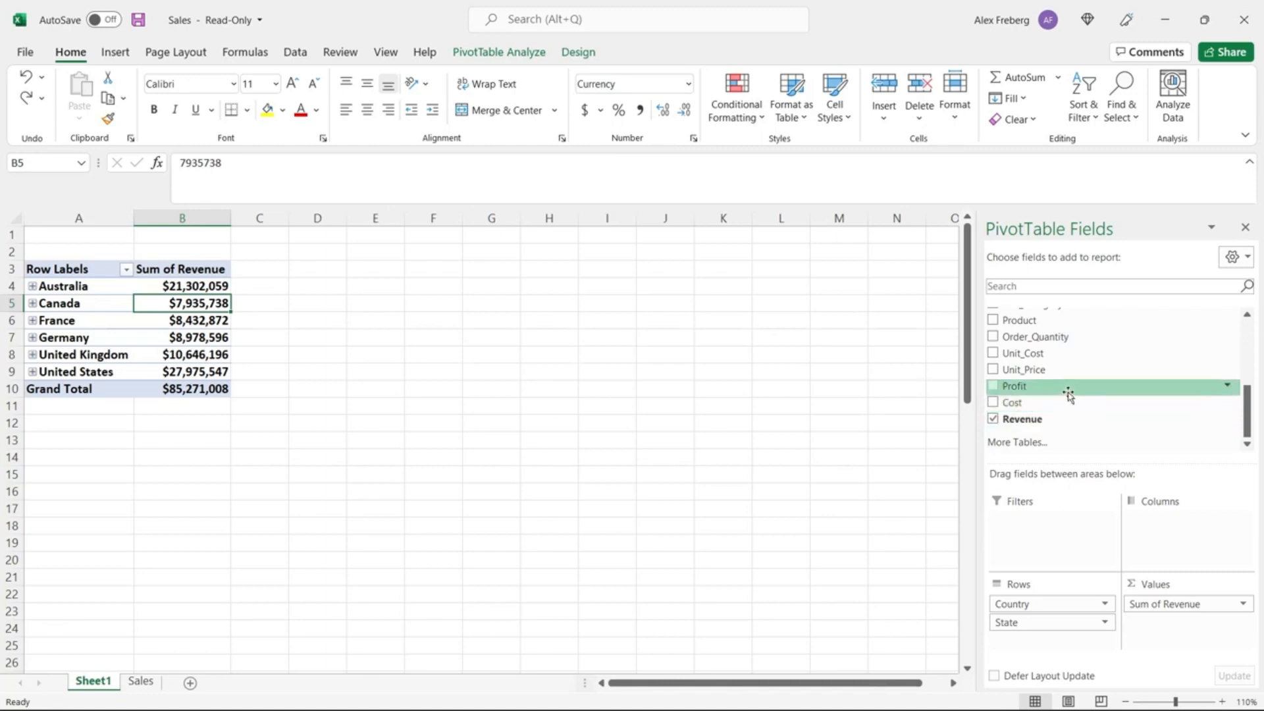
# - Add Cost and Profit to the PivotTable's values as sums and format both columns as Currency with no decimal places
pyautogui.moveTo(1066, 402); pyautogui.dragTo(1160, 624)
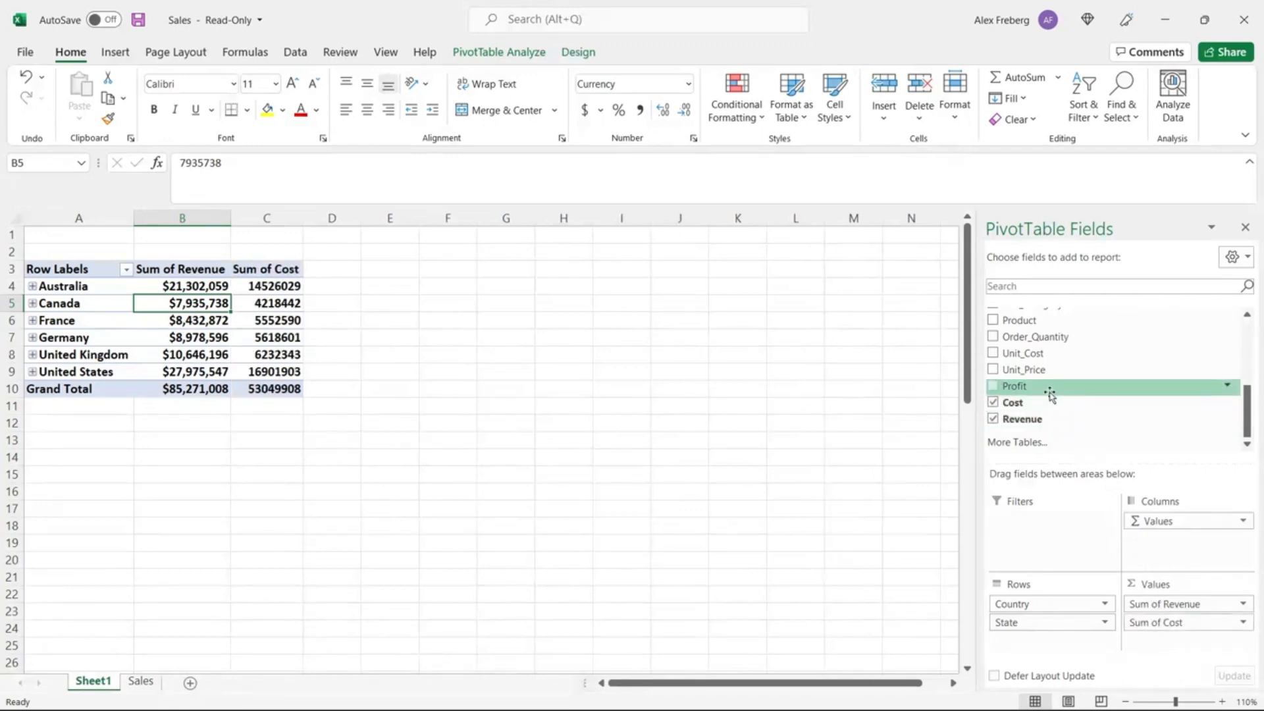
pyautogui.moveTo(1048, 390); pyautogui.dragTo(1175, 646)
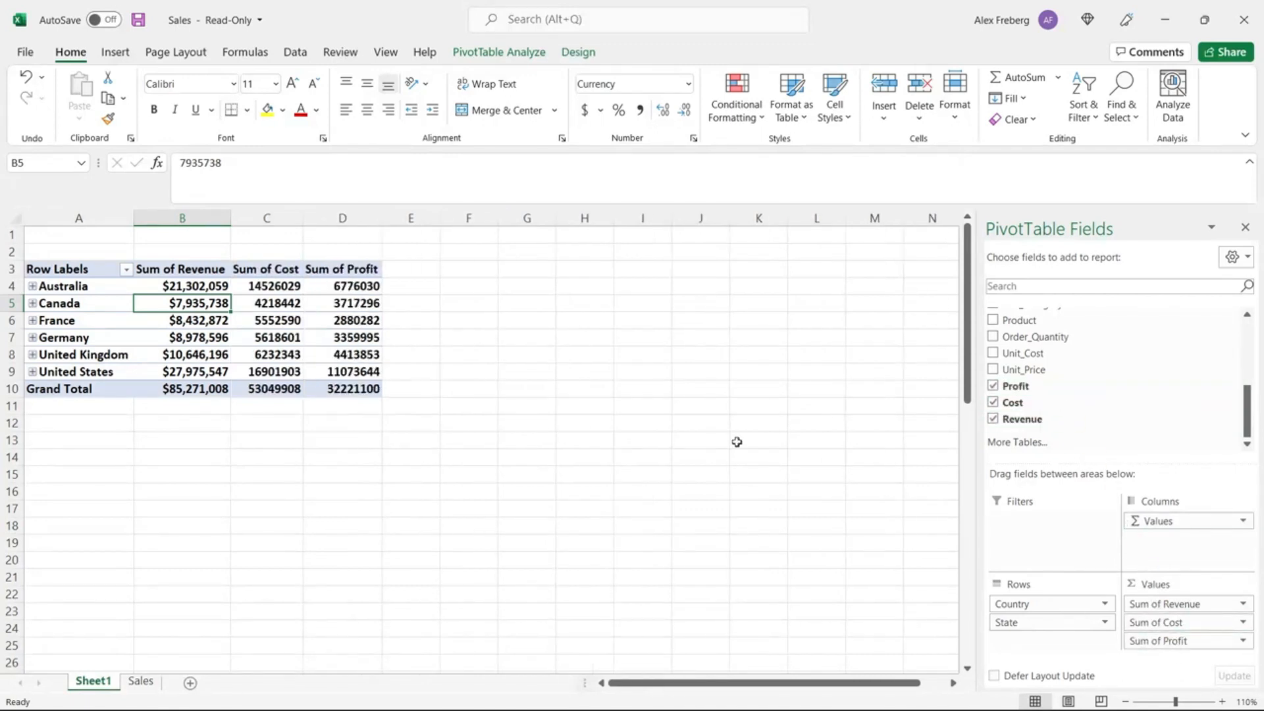
pyautogui.moveTo(270, 287); pyautogui.dragTo(353, 389)
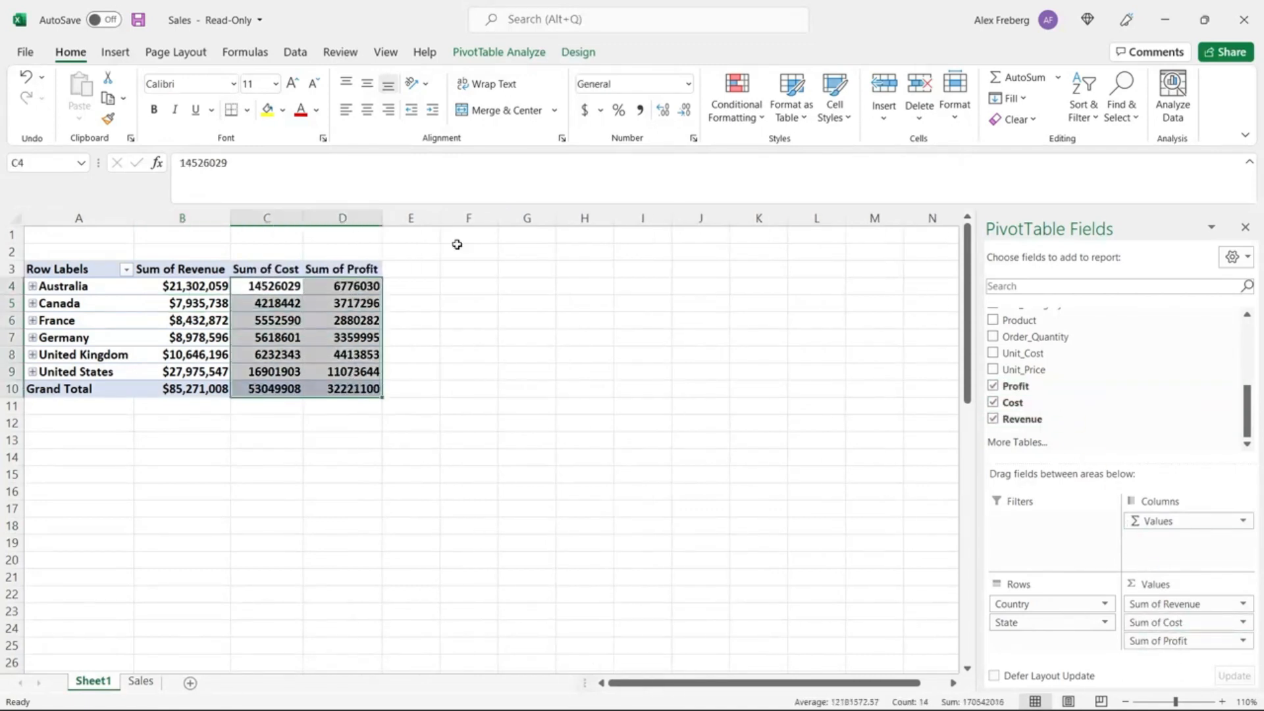
pyautogui.click(689, 84)
pyautogui.click(665, 191)
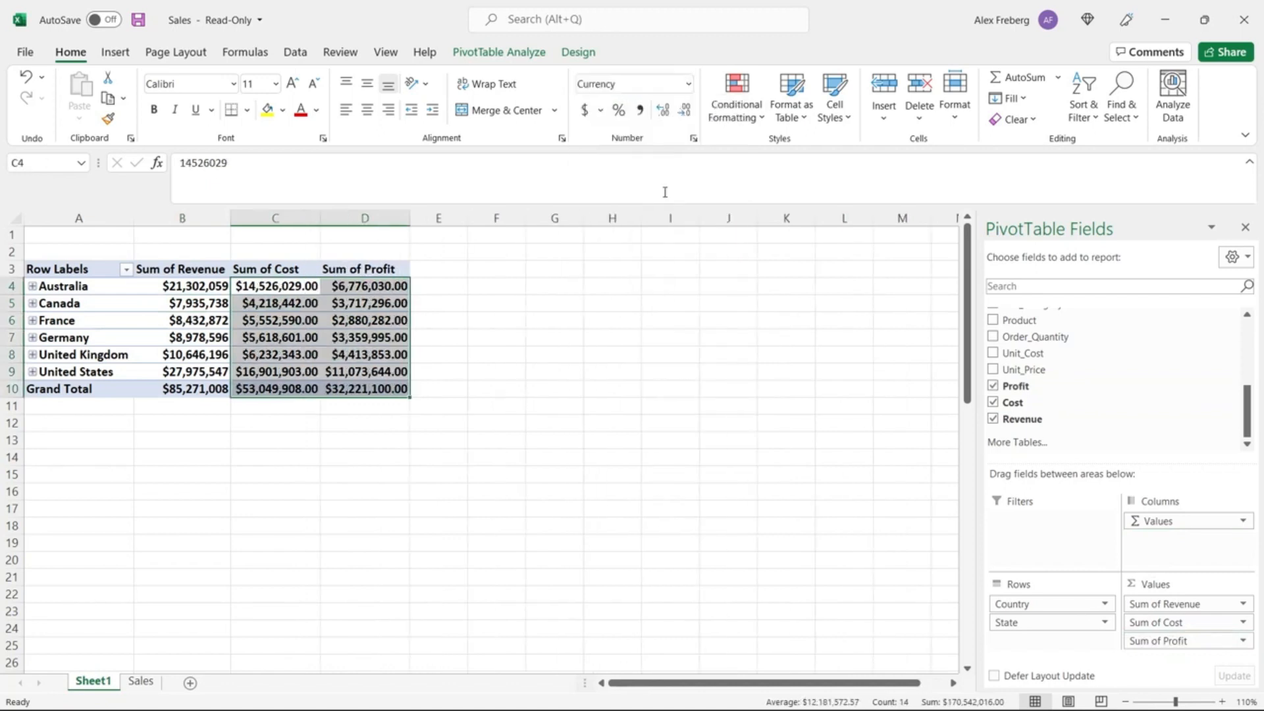
pyautogui.click(686, 110)
pyautogui.click(685, 110)
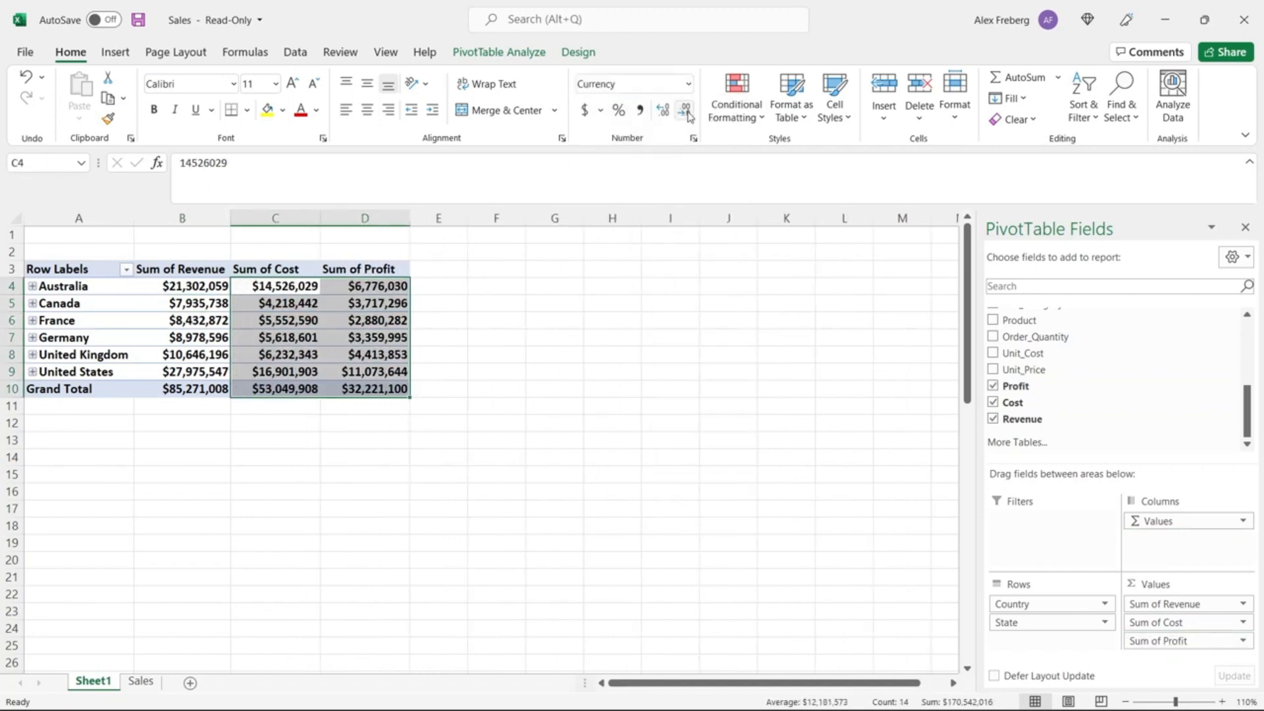
# - Compare the revenue, cost and profit sums in the United States row
pyautogui.click(450, 343)
pyautogui.click(395, 337)
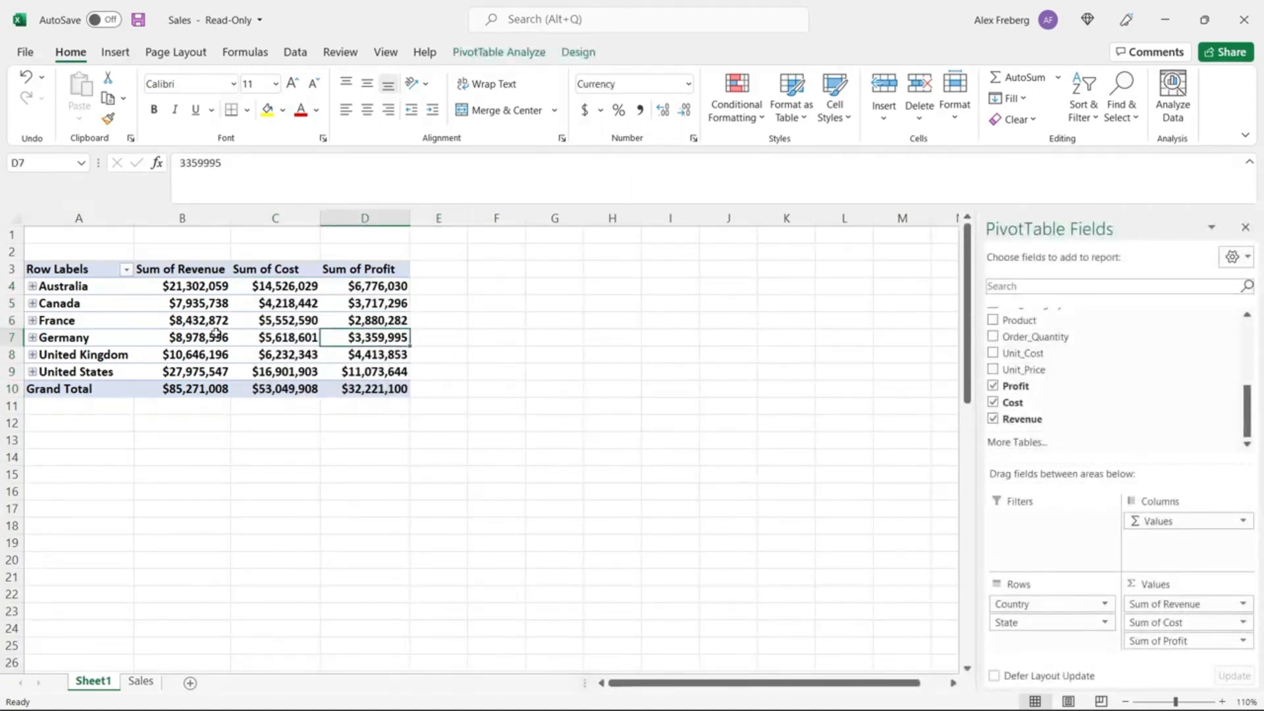
pyautogui.click(191, 372)
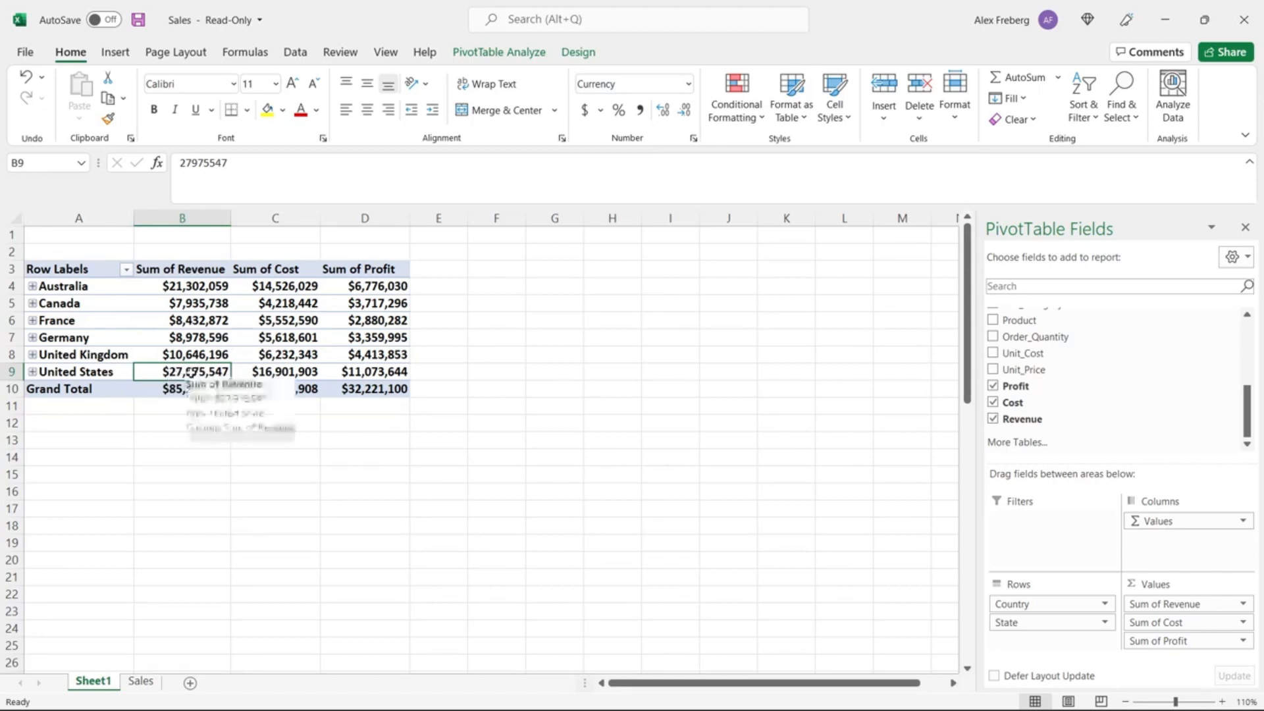
pyautogui.click(286, 372)
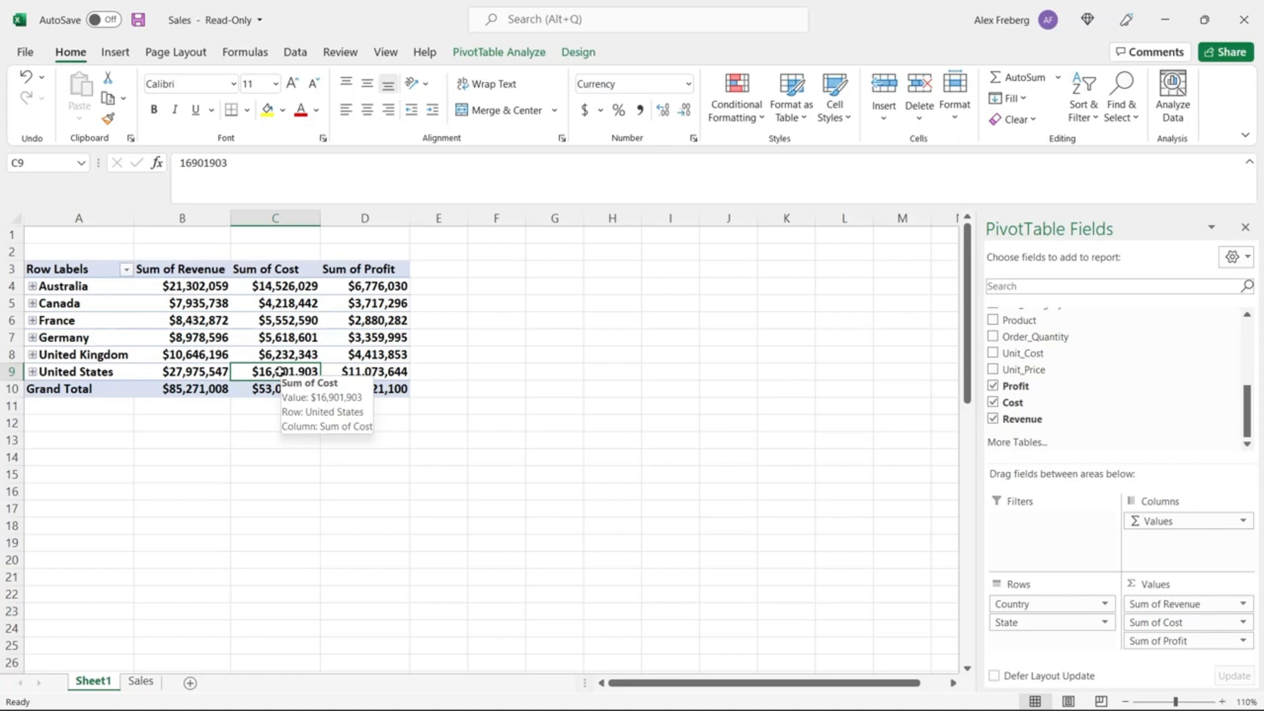
pyautogui.click(374, 372)
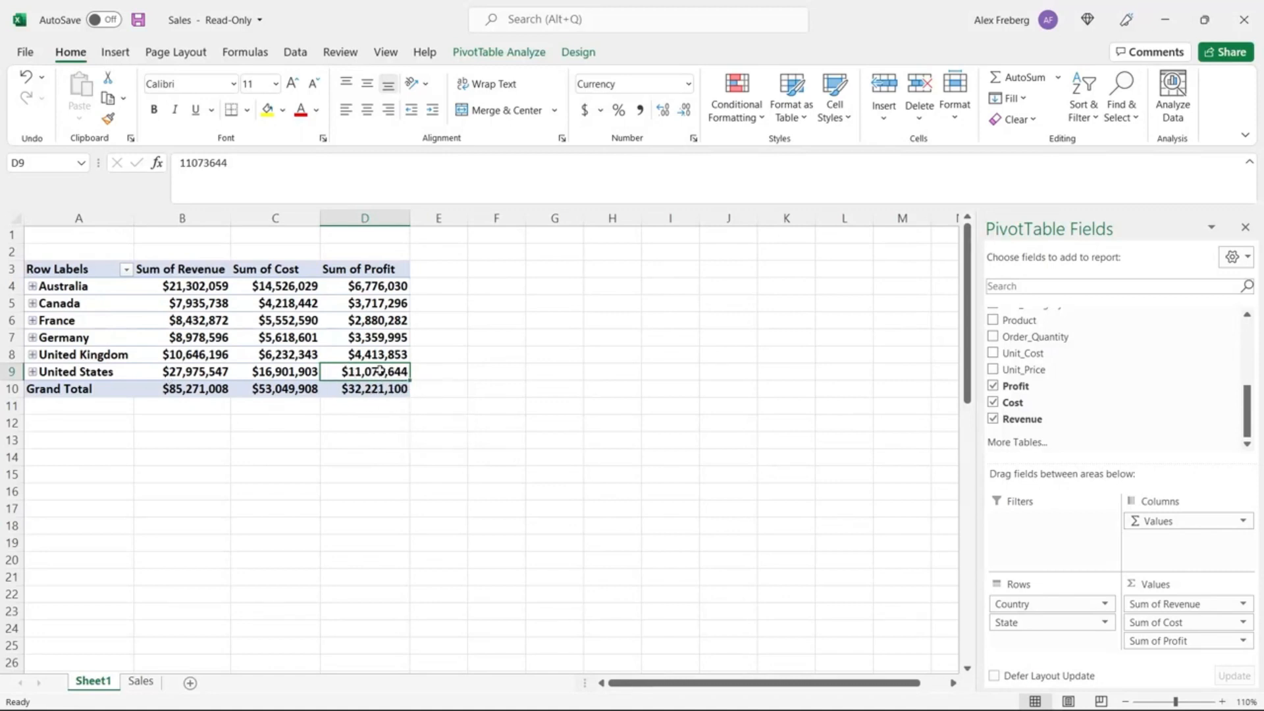
pyautogui.moveTo(374, 373)
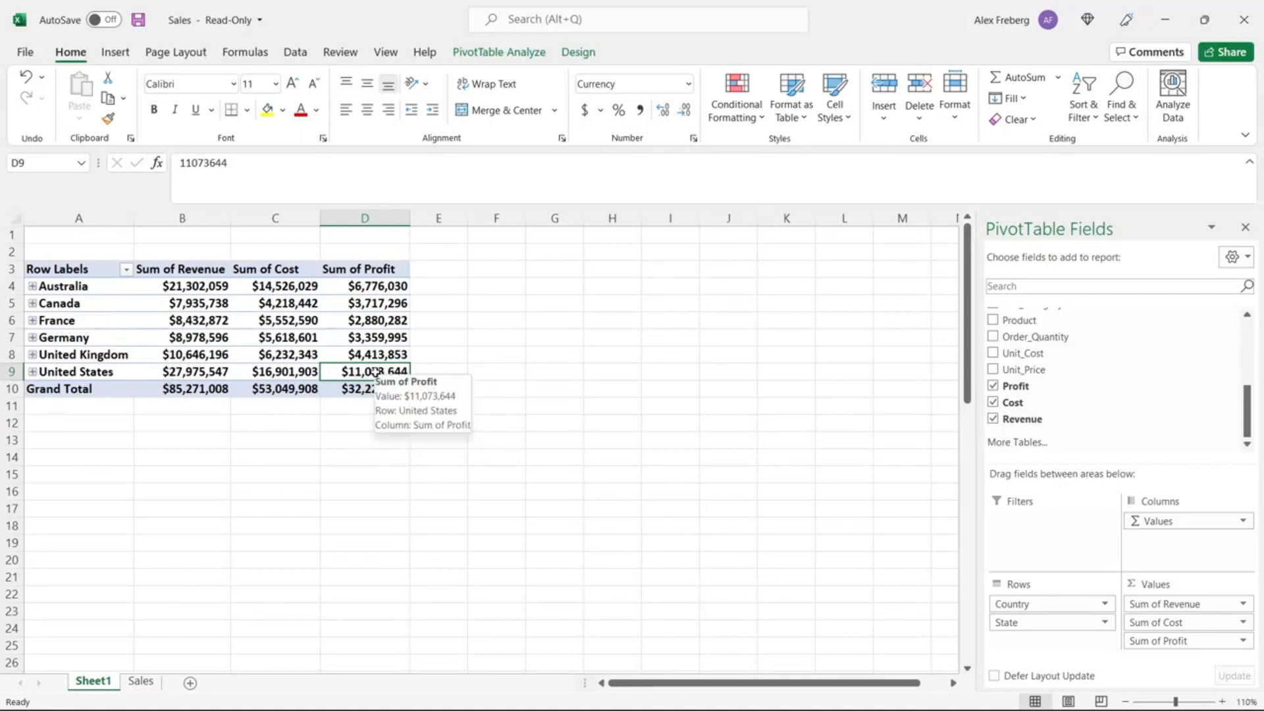
pyautogui.click(194, 373)
pyautogui.click(267, 371)
pyautogui.click(377, 371)
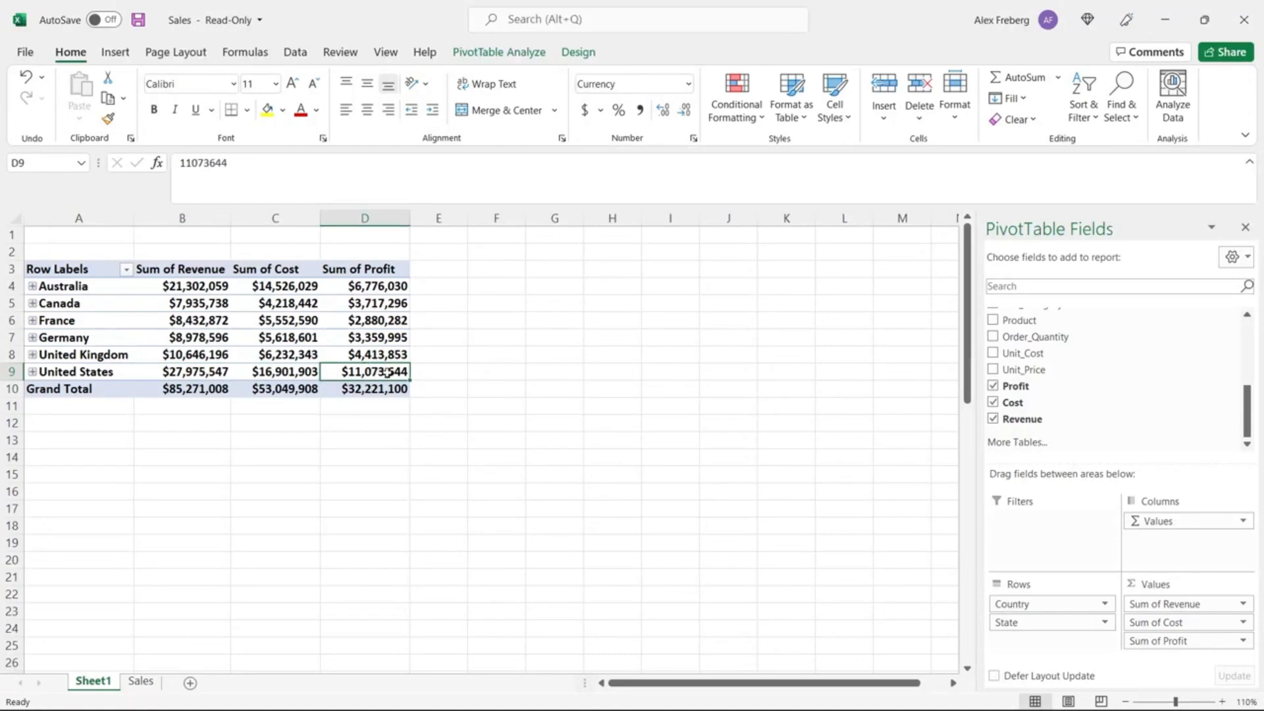
pyautogui.click(266, 373)
pyautogui.click(212, 373)
pyautogui.click(267, 373)
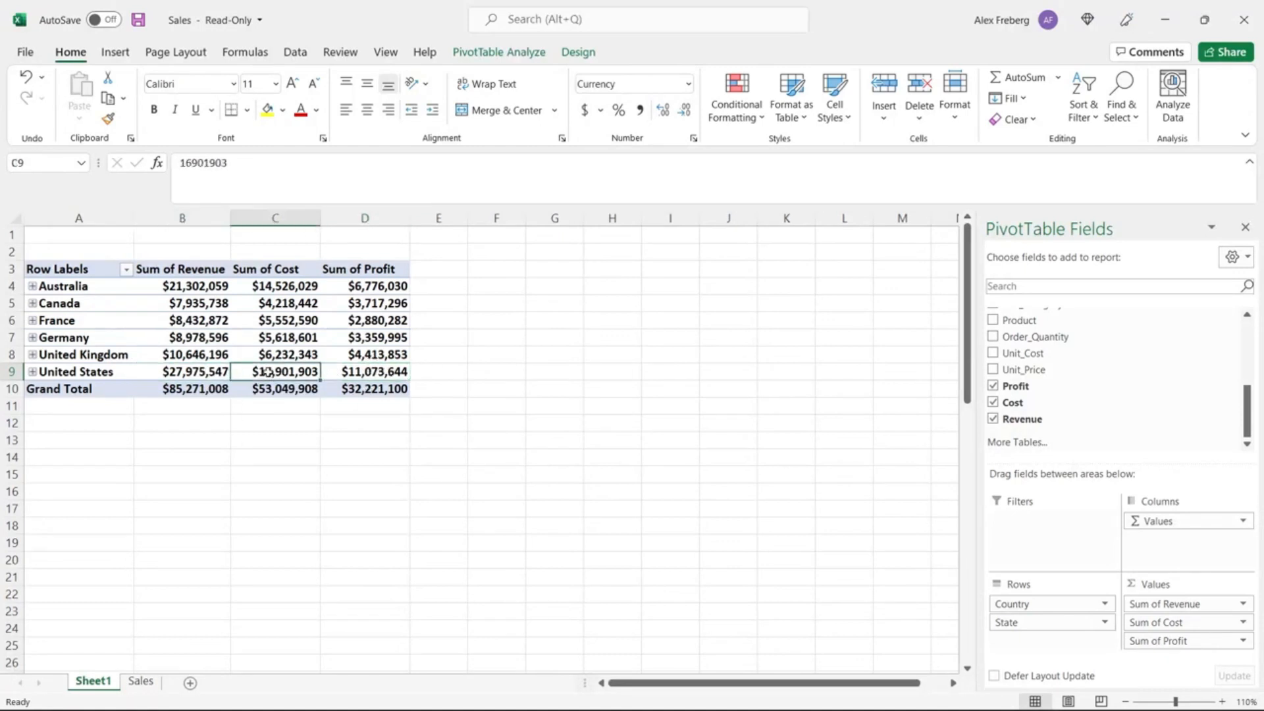
# - Start a new calculated field for the PivotTable and name it CaculatedFieldDemo
pyautogui.click(366, 368)
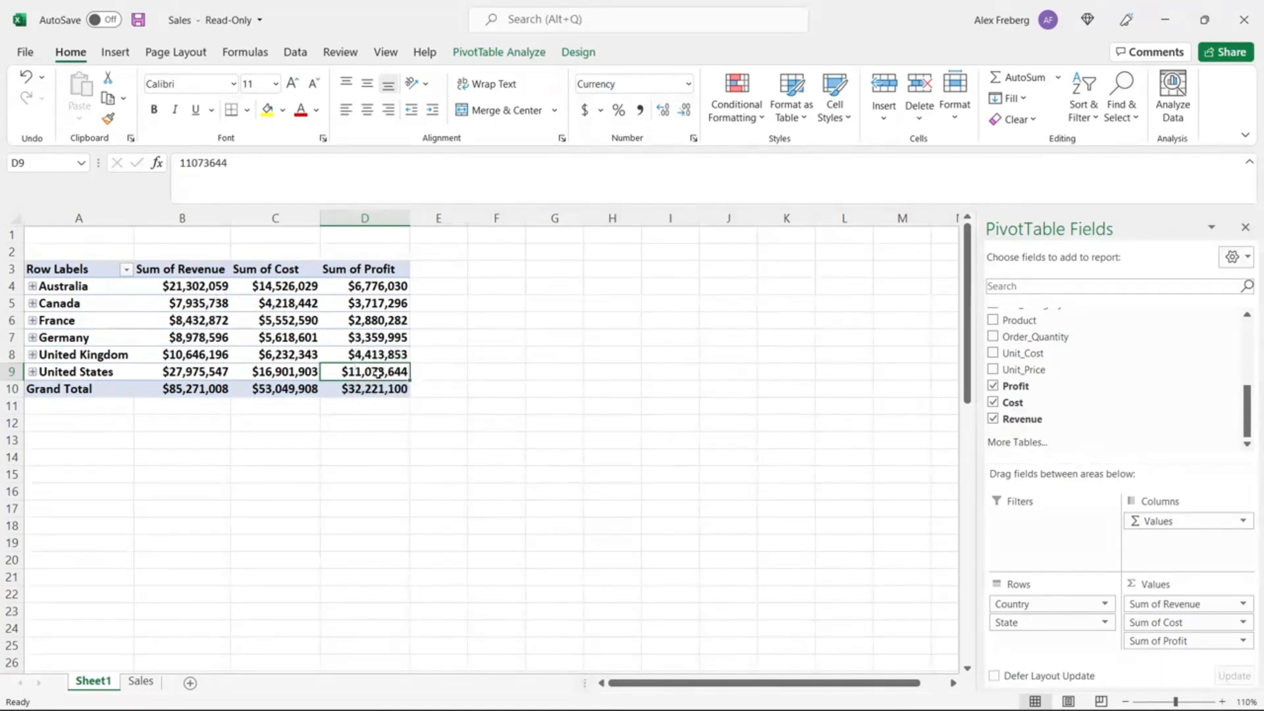
pyautogui.moveTo(376, 373)
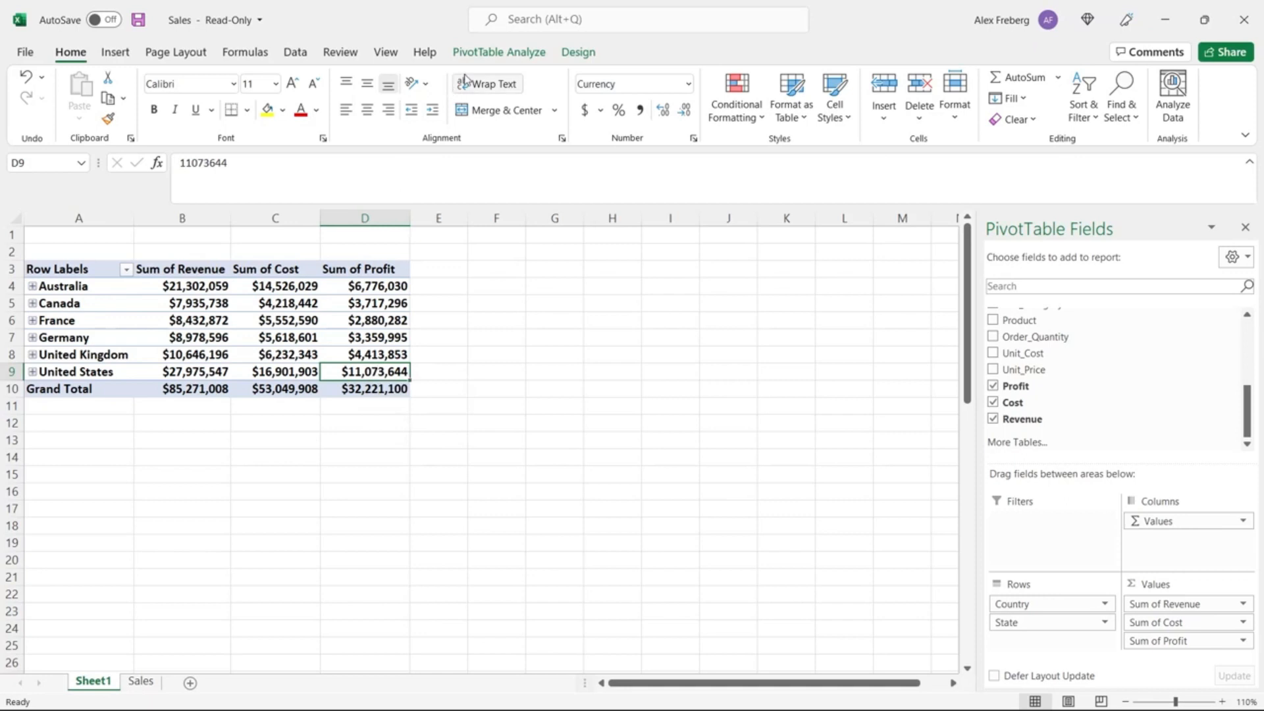
pyautogui.click(512, 54)
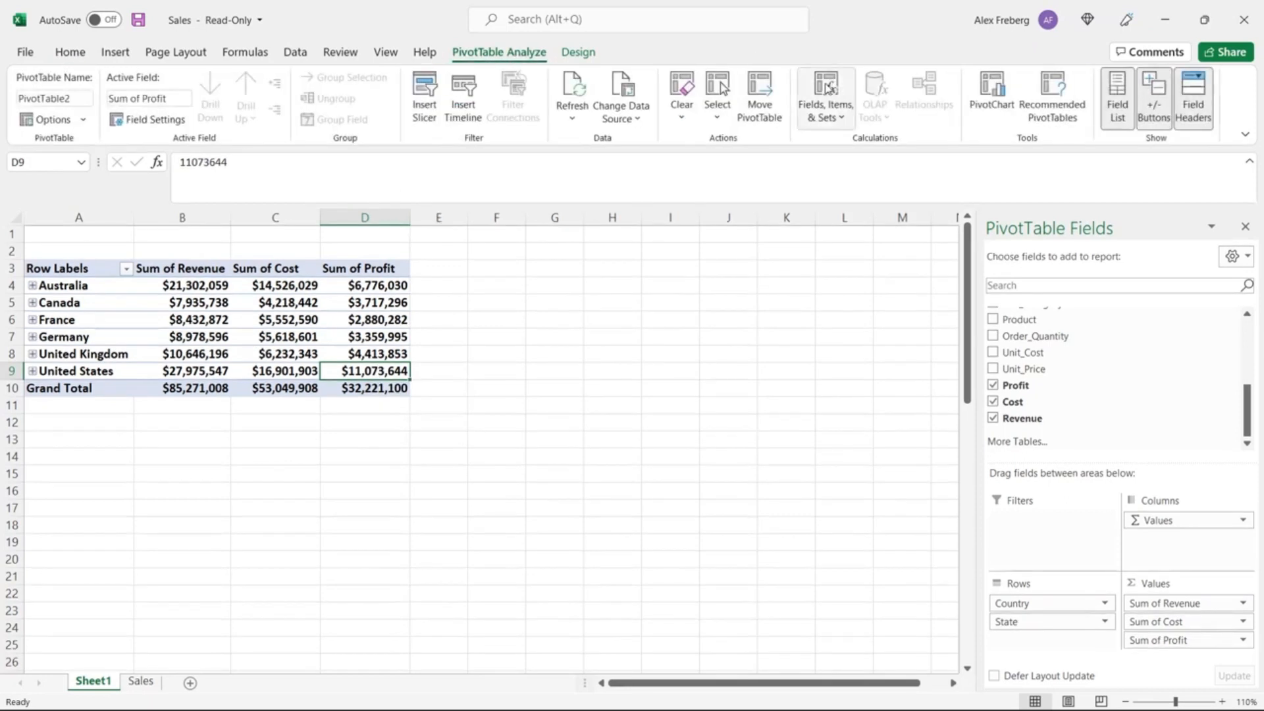
pyautogui.click(828, 109)
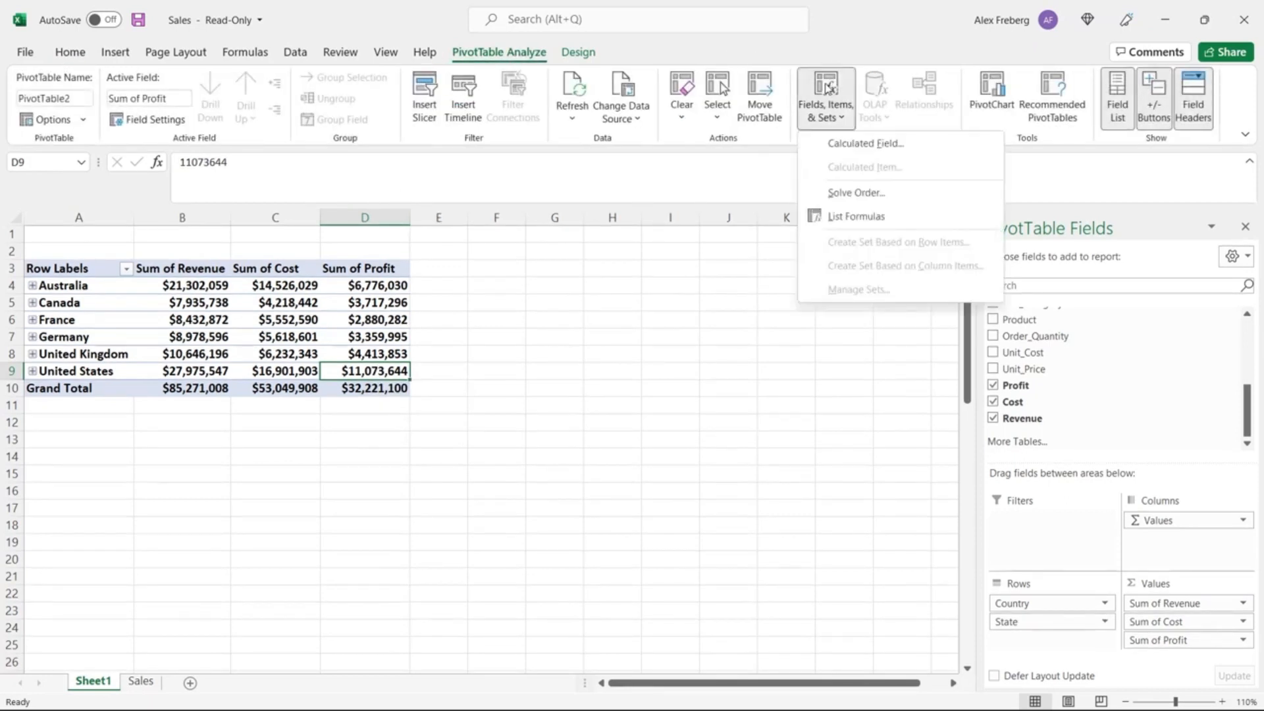
pyautogui.click(843, 145)
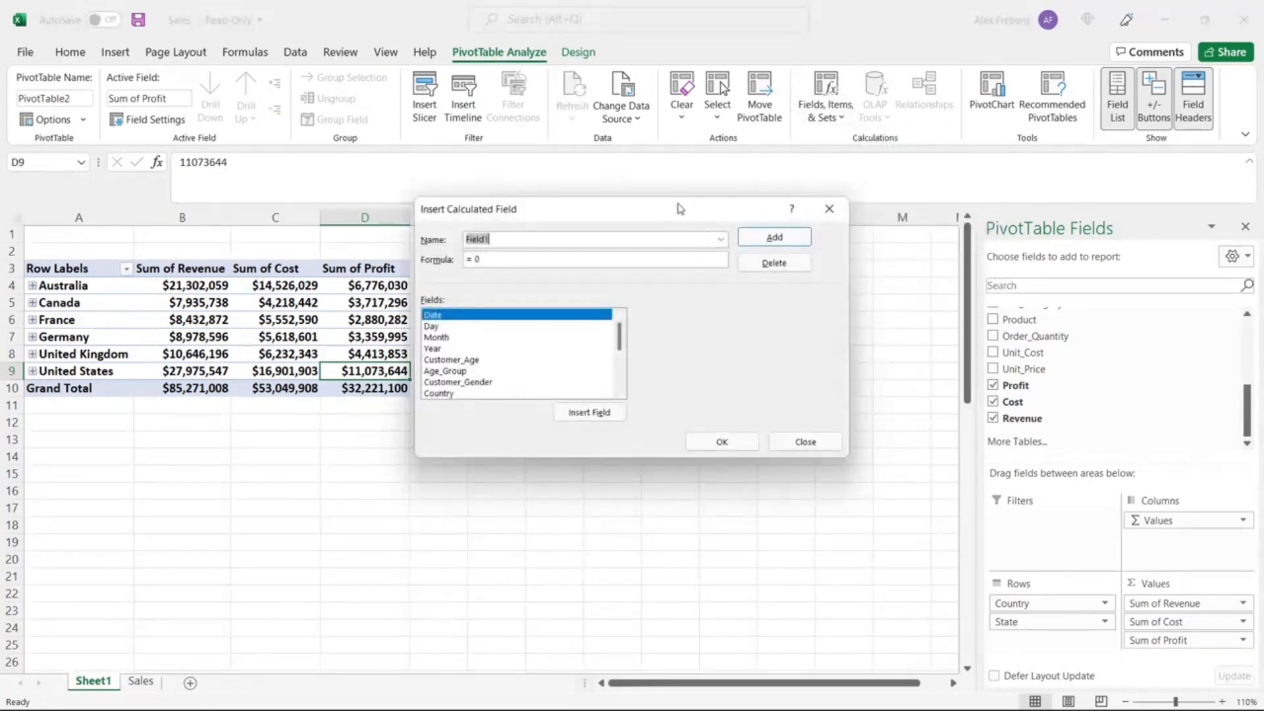
pyautogui.moveTo(681, 209); pyautogui.dragTo(882, 168)
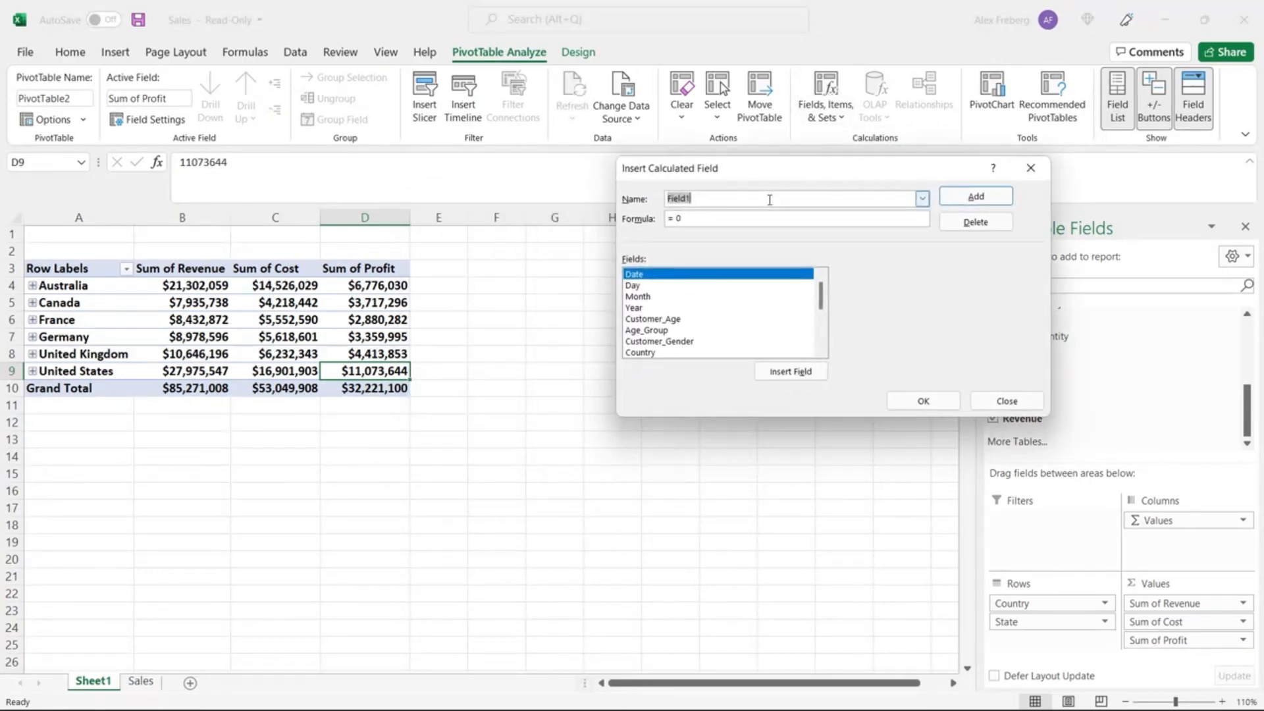
pyautogui.write('De')
pyautogui.press('BackSpace')
pyautogui.press('BackSpace')
pyautogui.write('CAlc')
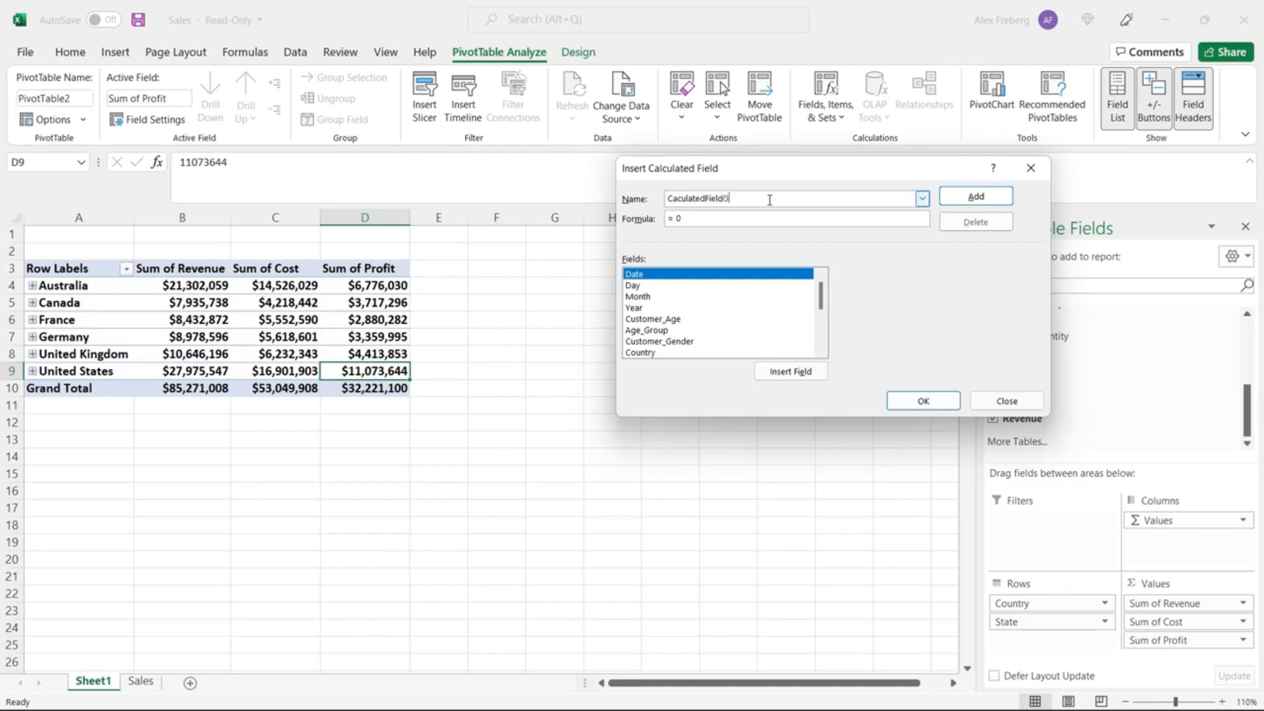
# - Define the calculated field's formula as =(Revenue- Cost) and add it to the PivotTable
pyautogui.click(740, 225)
pyautogui.moveTo(826, 303); pyautogui.dragTo(826, 343)
pyautogui.click(668, 353)
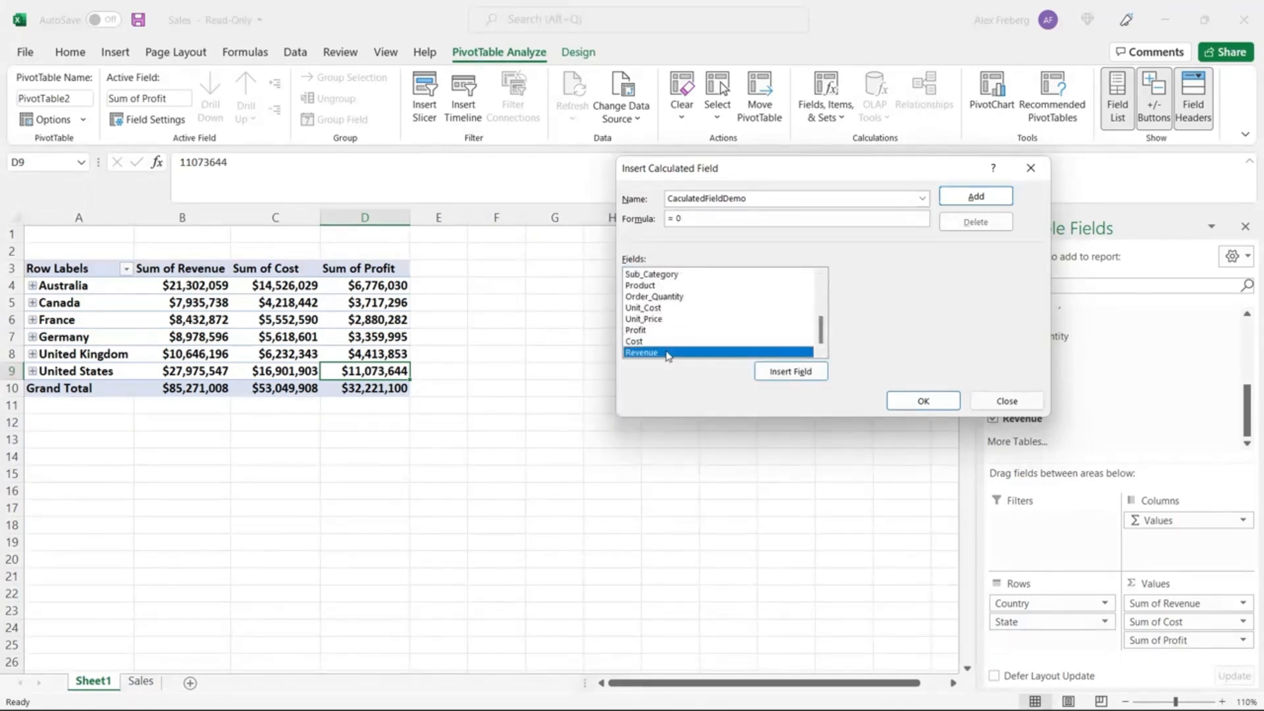
pyautogui.click(783, 373)
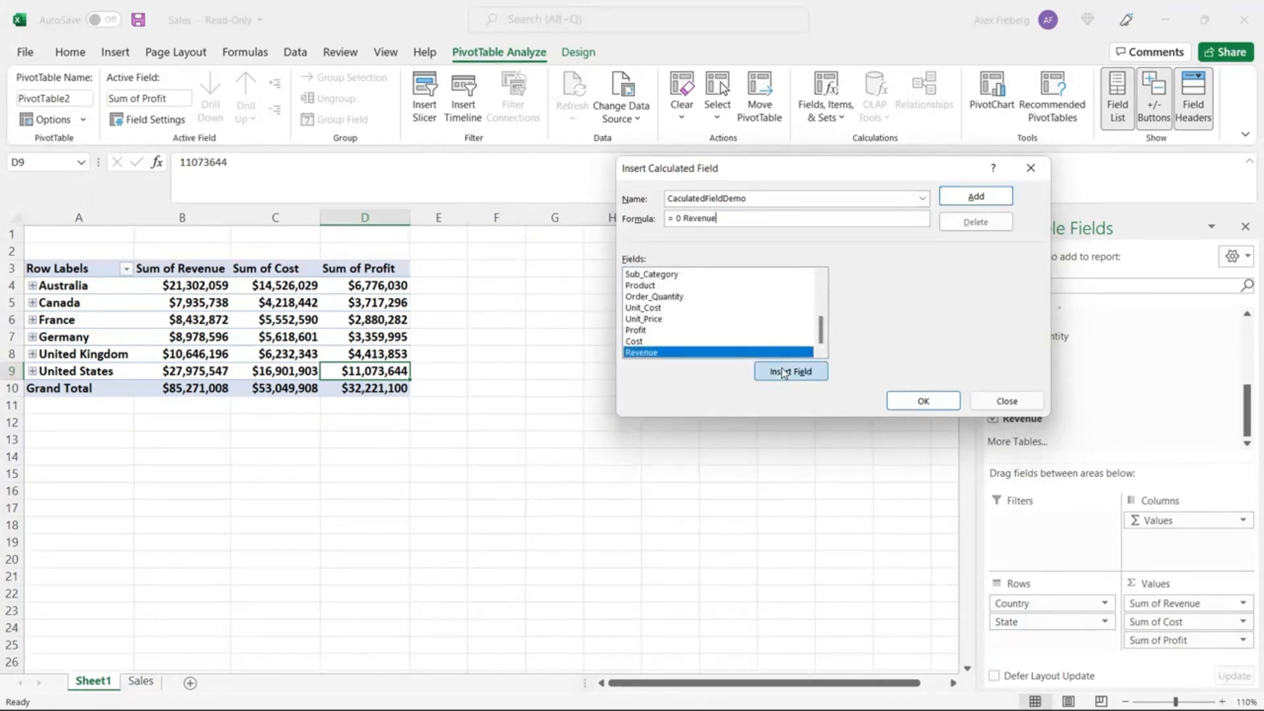
pyautogui.click(684, 218)
pyautogui.press('BackSpace')
pyautogui.press('BackSpace')
pyautogui.press('BackSpace')
pyautogui.write('(')
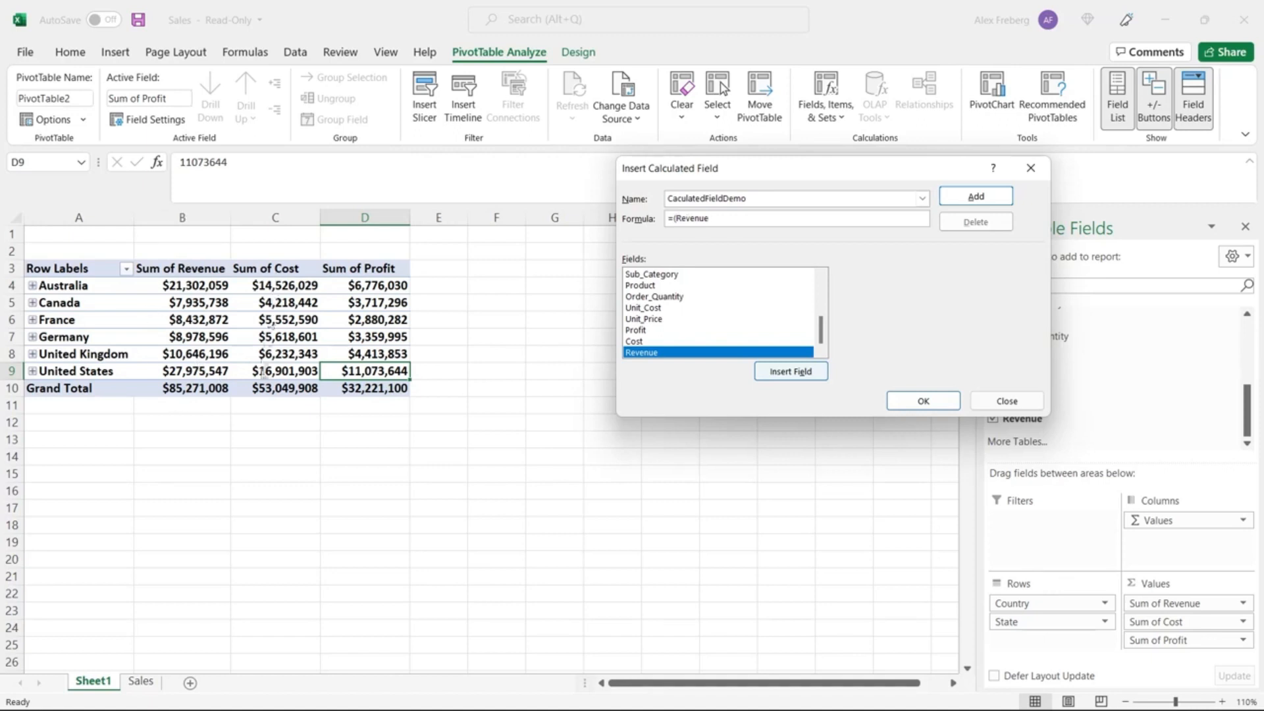
pyautogui.write('-')
pyautogui.click(669, 342)
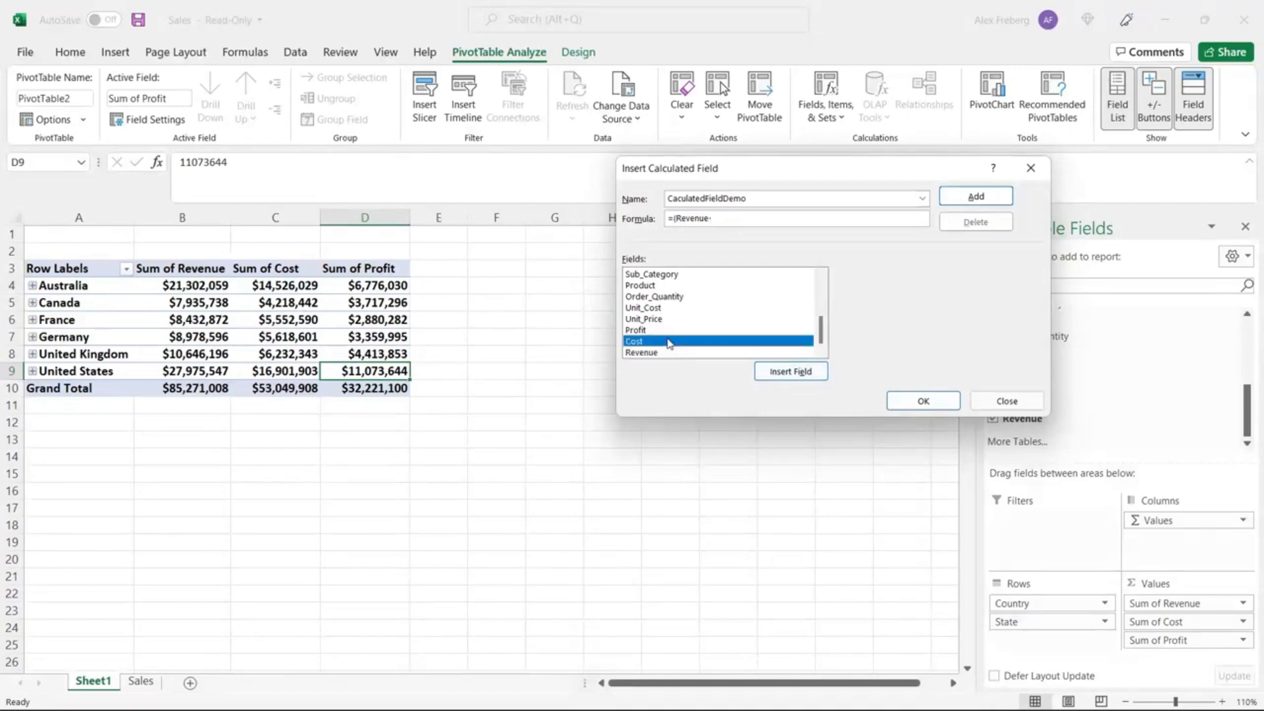
pyautogui.click(795, 373)
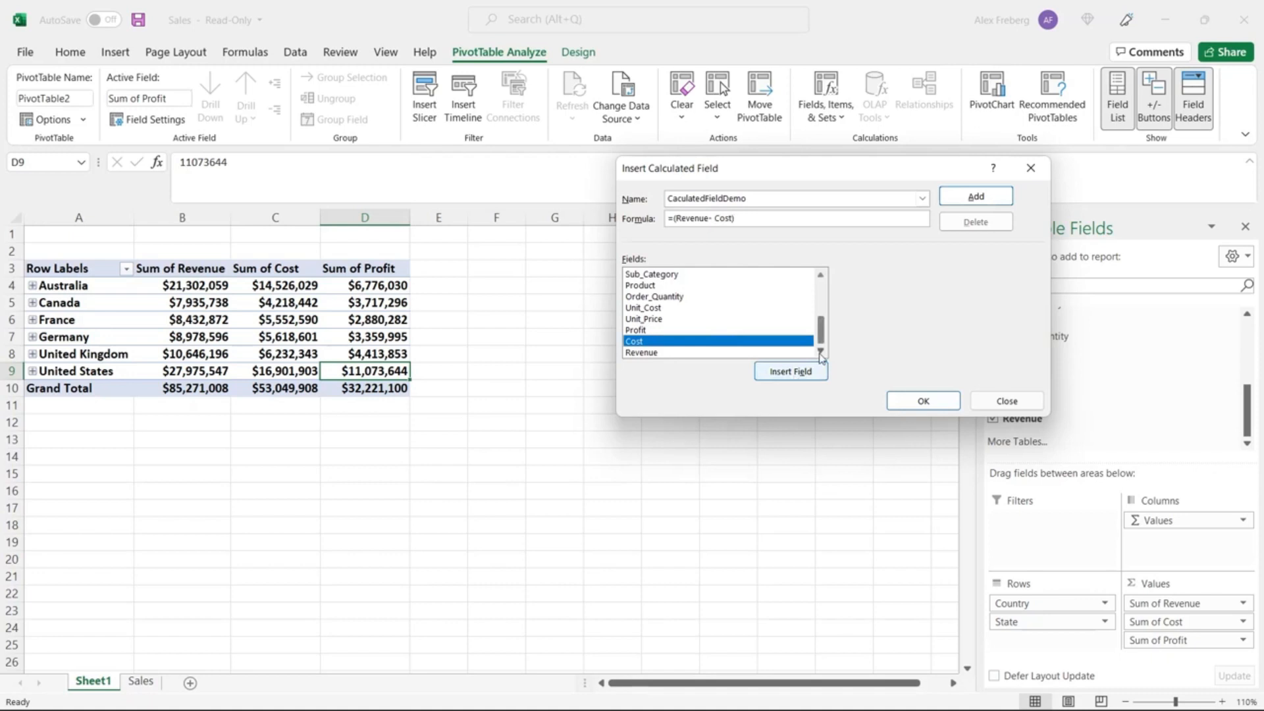
pyautogui.click(920, 401)
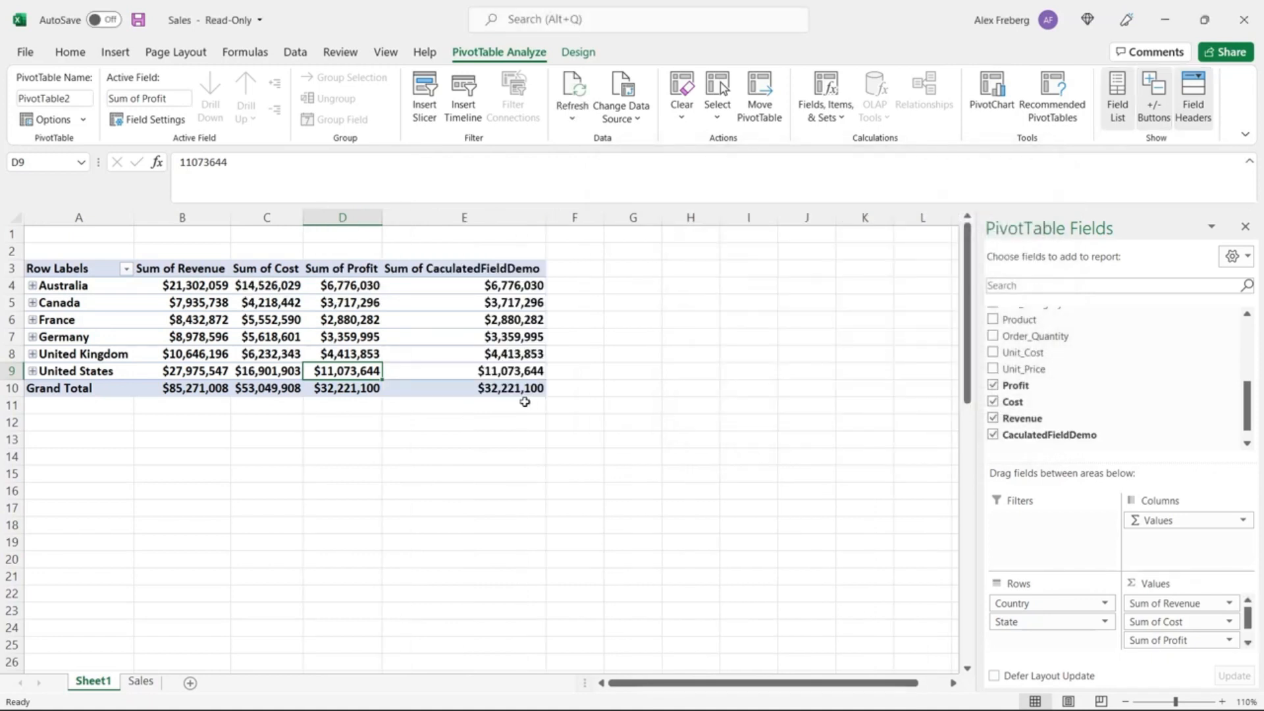
# - Compare the calculated field's values with the Profit sums in the grand total, United States and United Kingdom rows
pyautogui.click(463, 388)
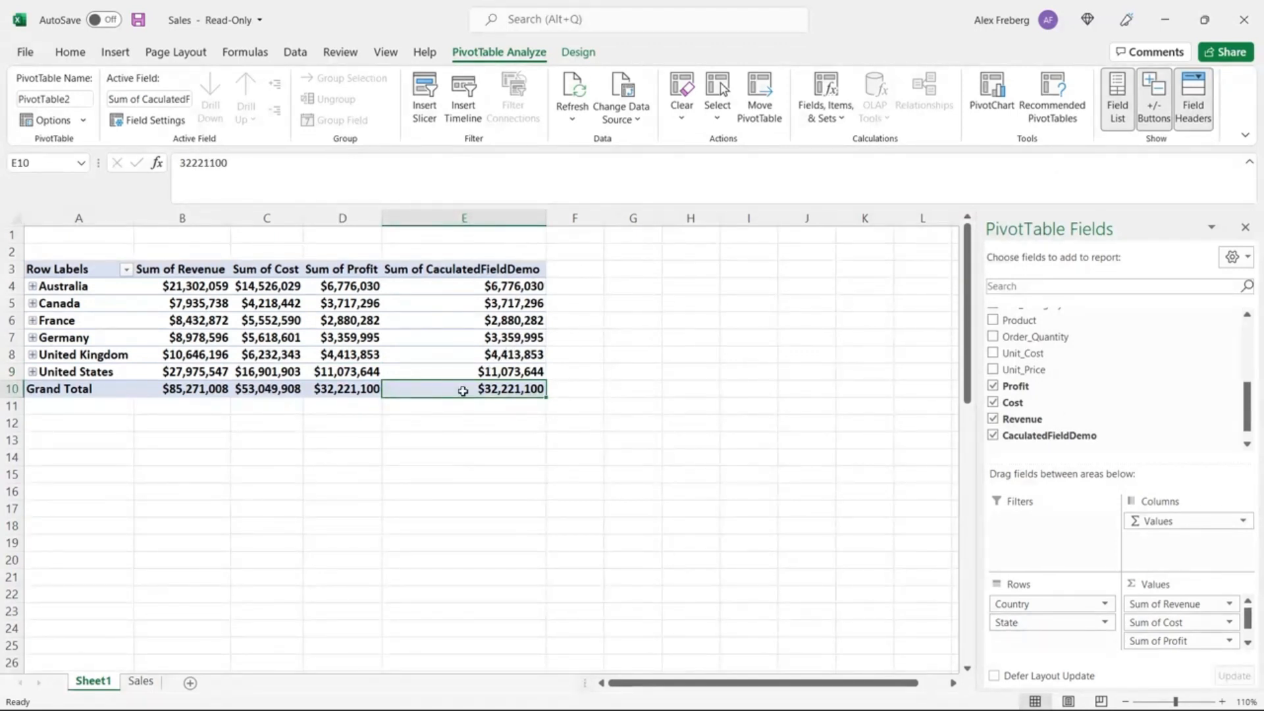
pyautogui.click(348, 391)
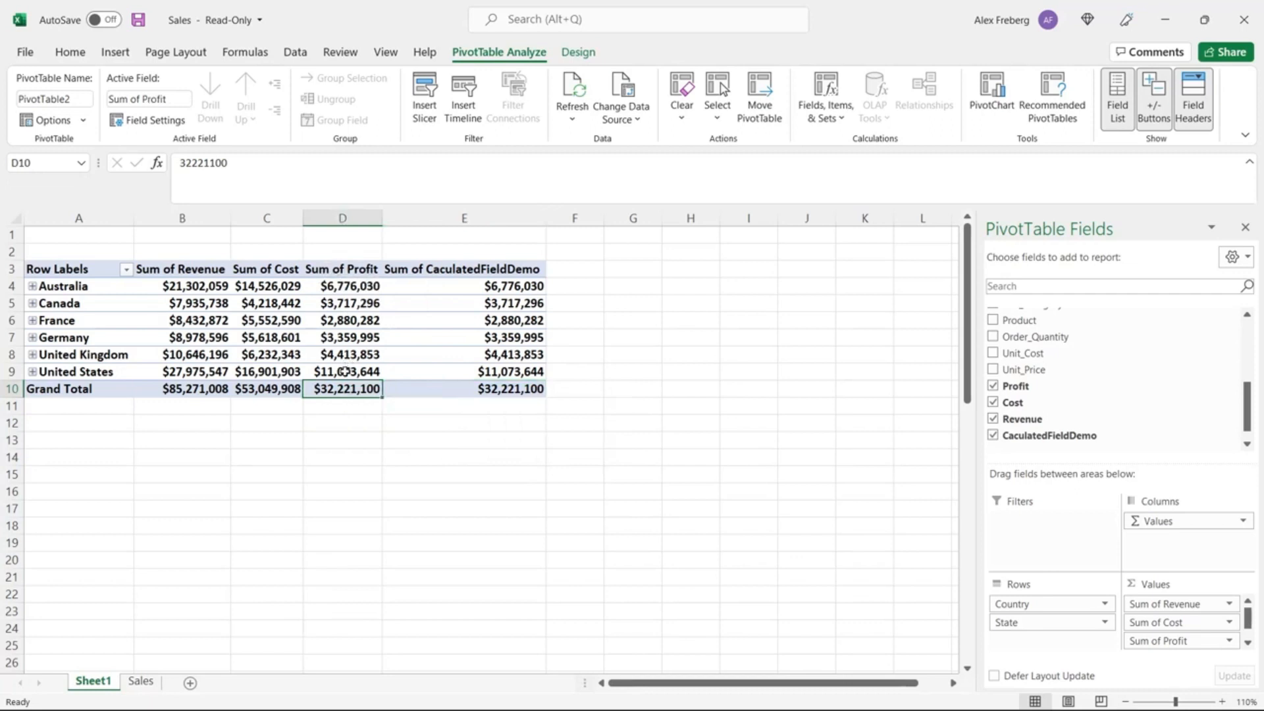
pyautogui.click(412, 370)
pyautogui.click(353, 356)
pyautogui.click(405, 357)
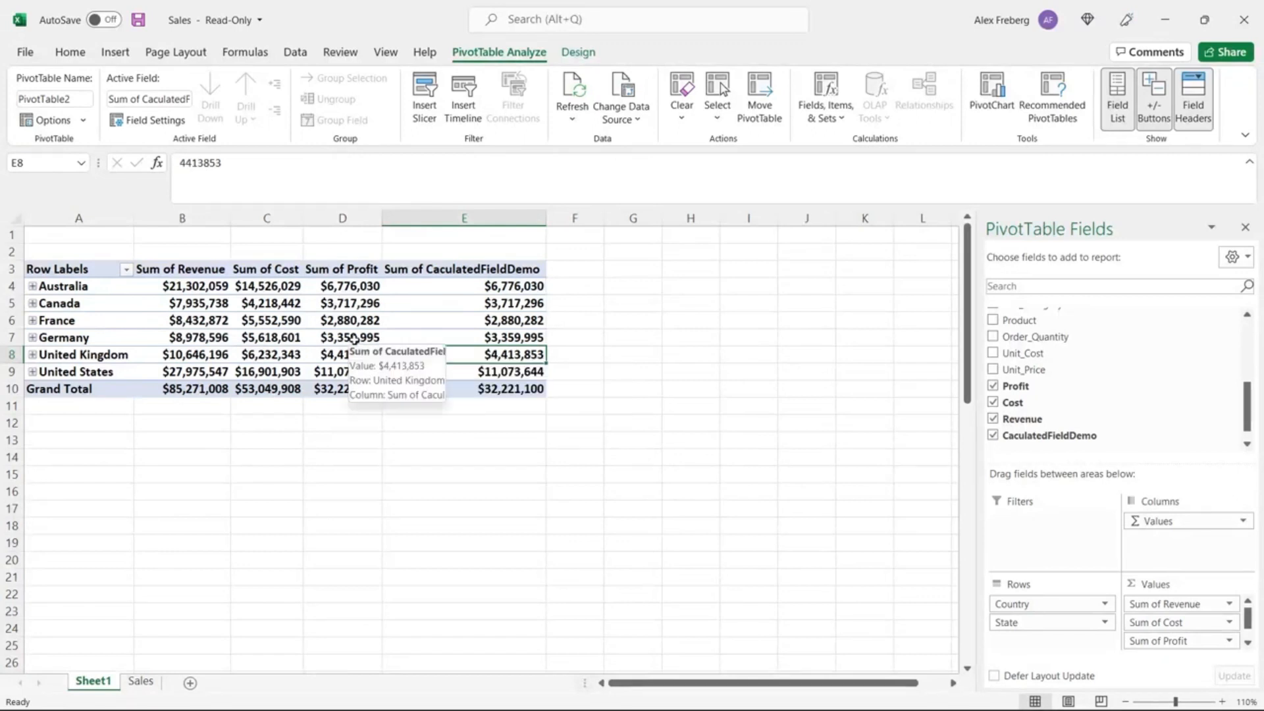
pyautogui.click(465, 219)
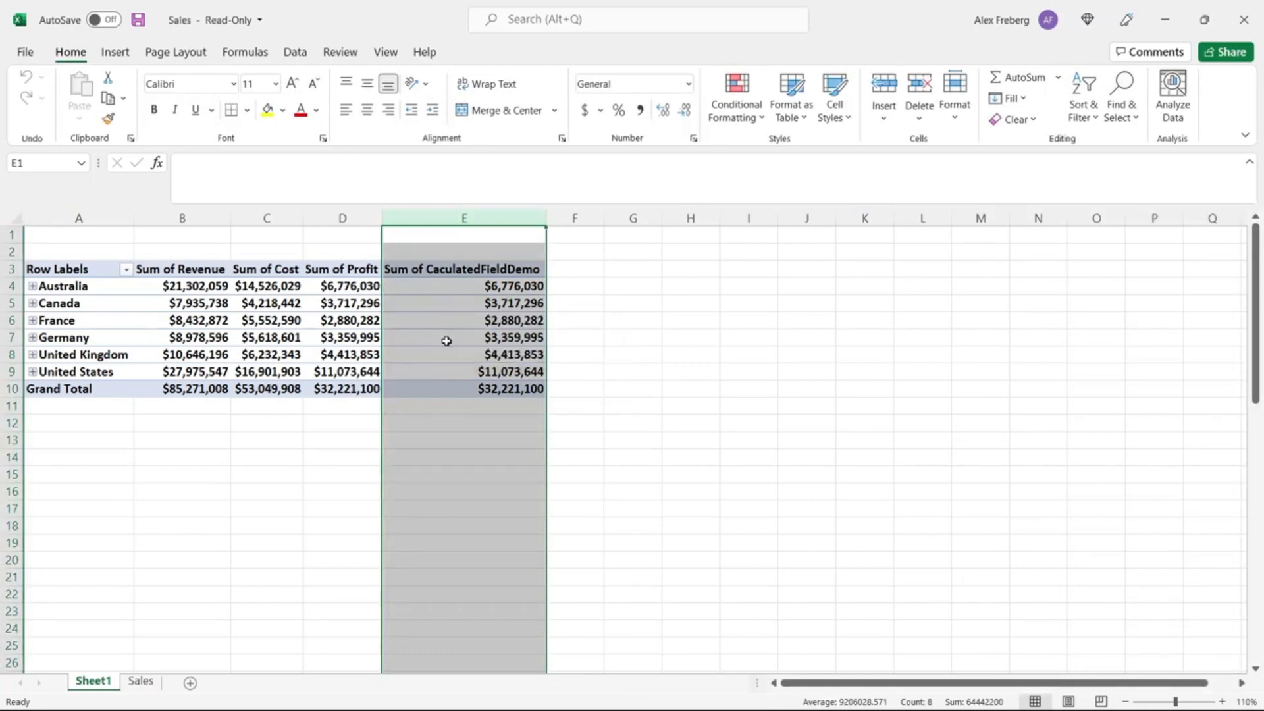
pyautogui.moveTo(460, 327)
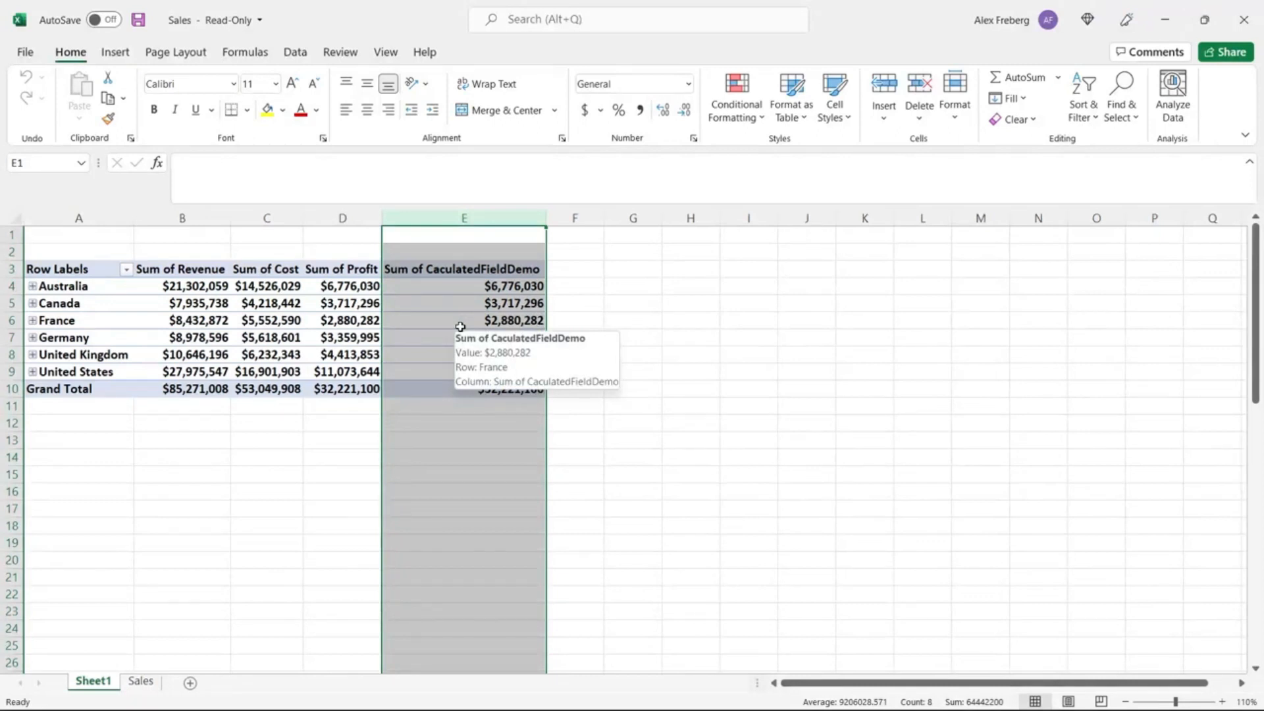
pyautogui.rightClick(460, 328)
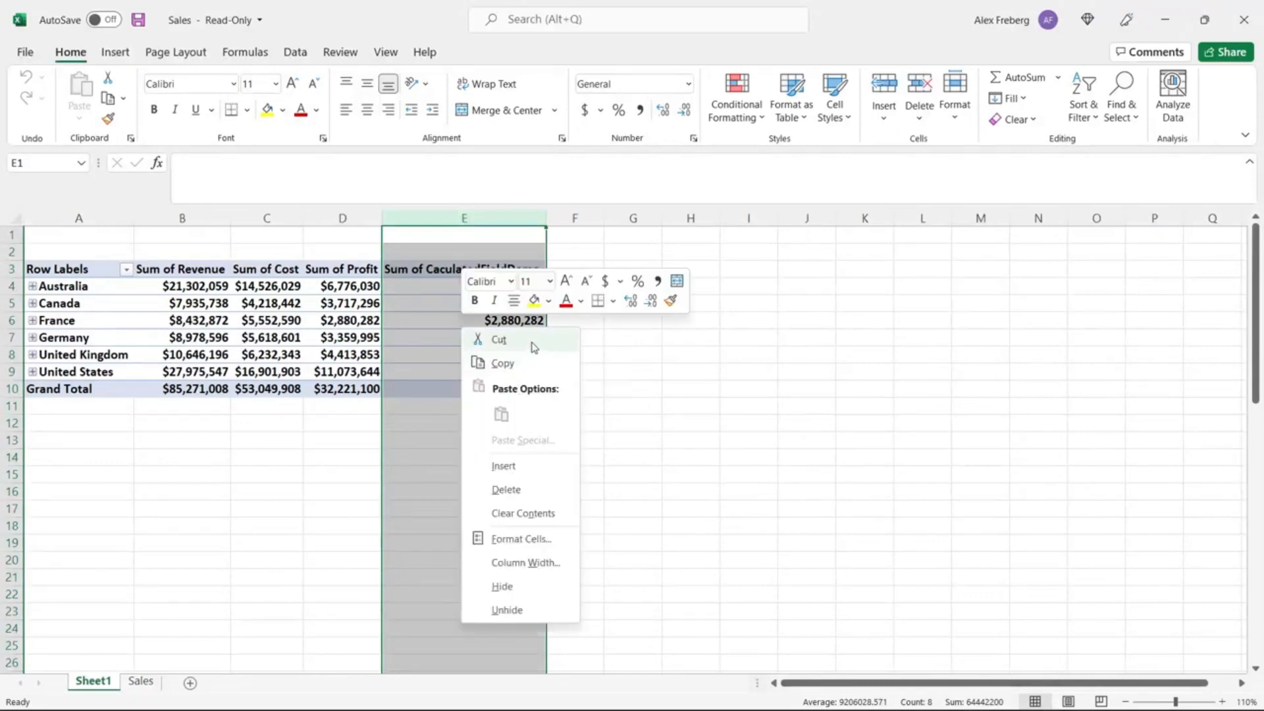
pyautogui.click(498, 339)
pyautogui.click(567, 337)
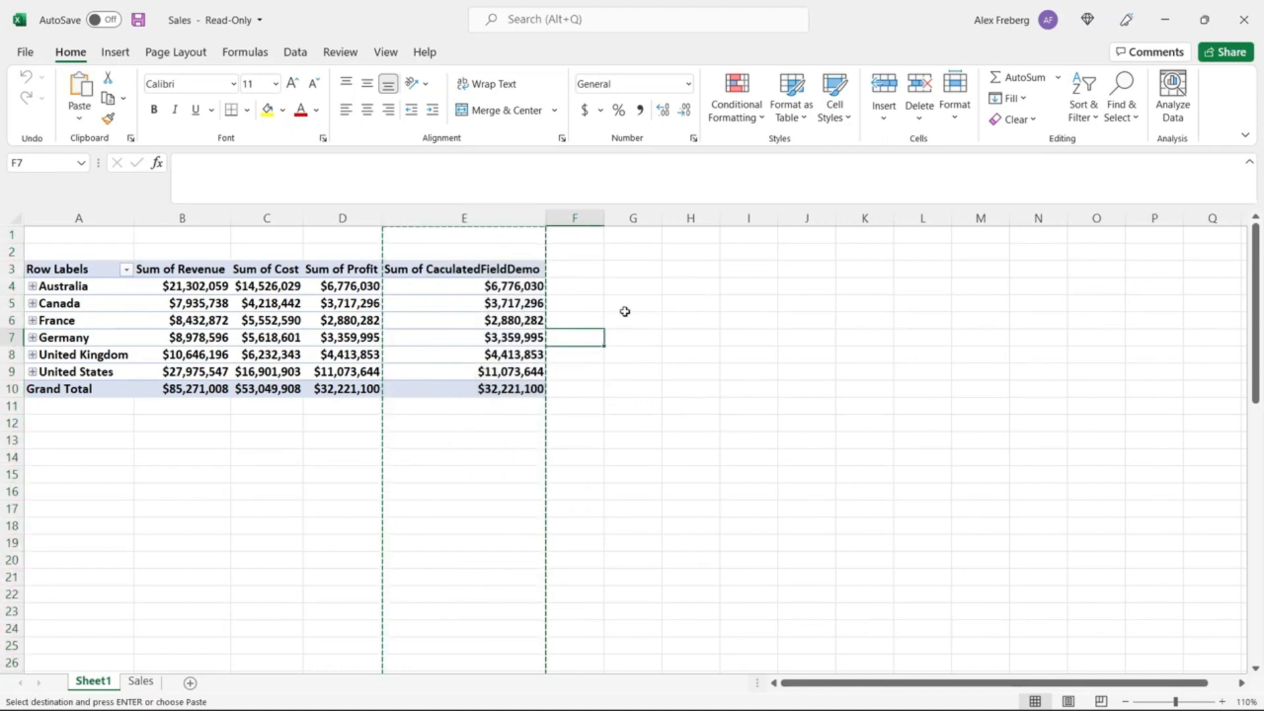
pyautogui.click(693, 218)
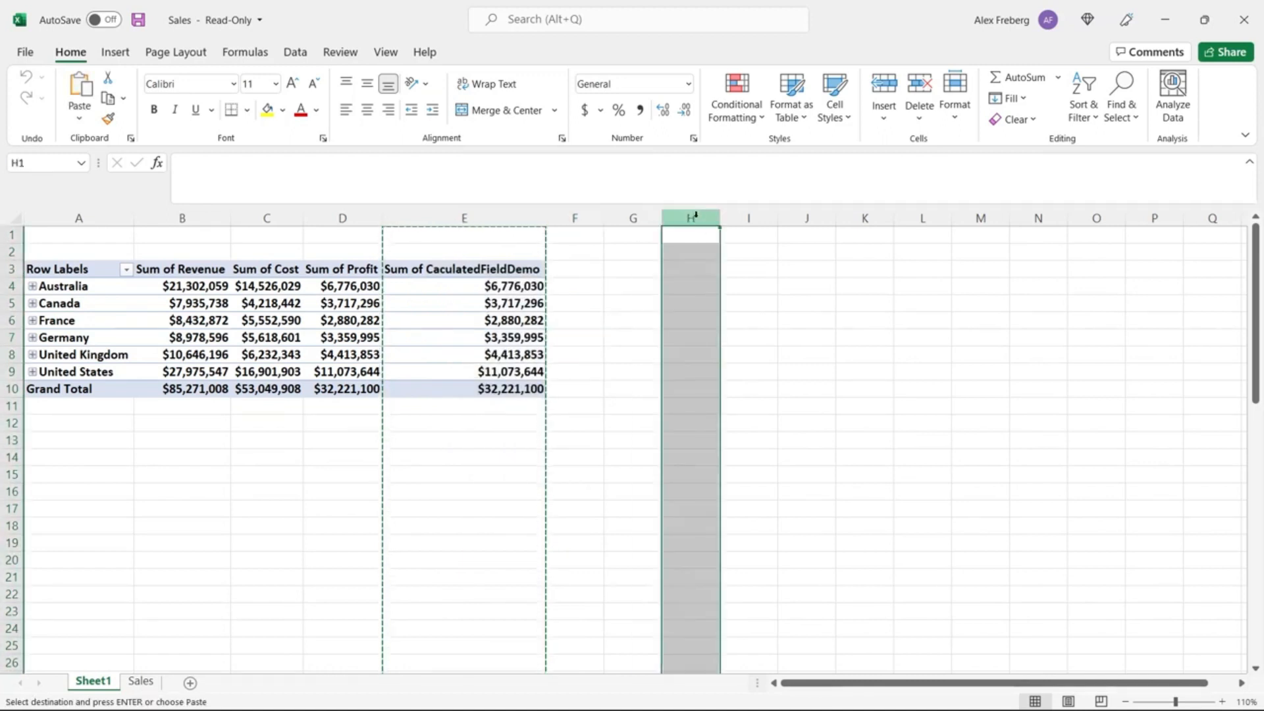
pyautogui.press('Escape')
pyautogui.click(610, 270)
pyautogui.click(480, 335)
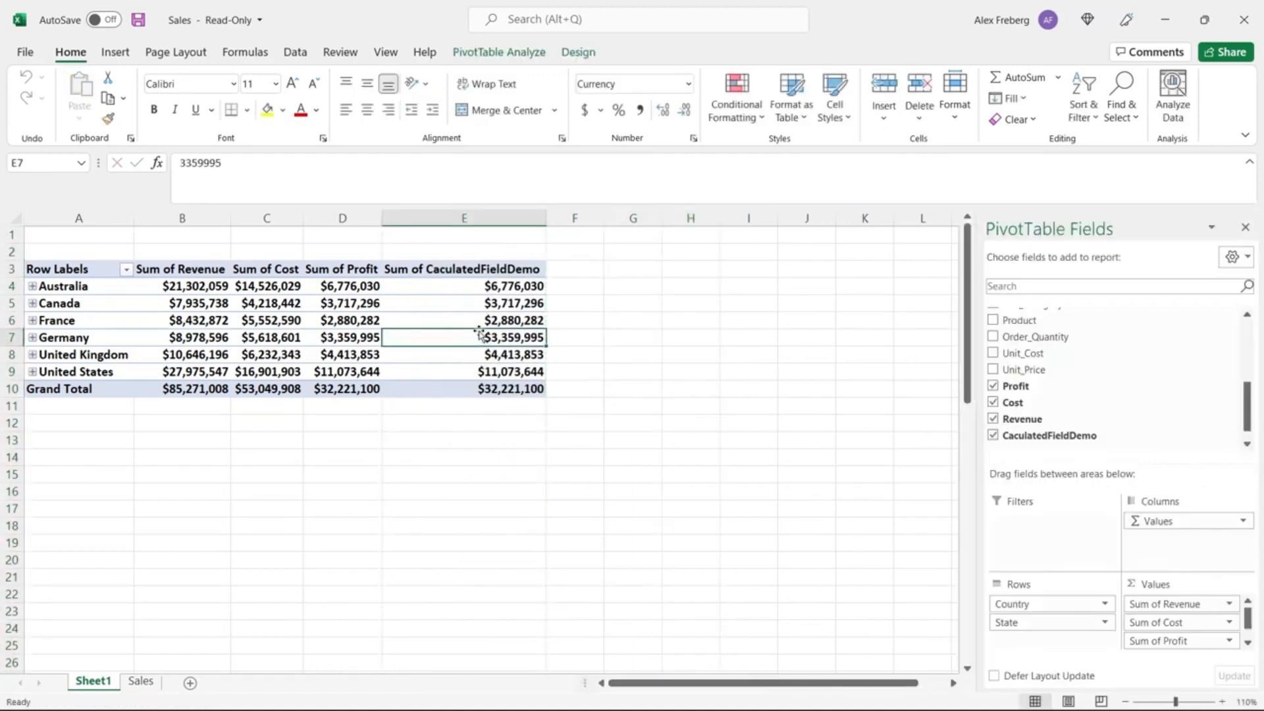
# - Take CaculatedFieldDemo out of the PivotTable and add it back to the values
pyautogui.scroll(-1, 1073, 389)
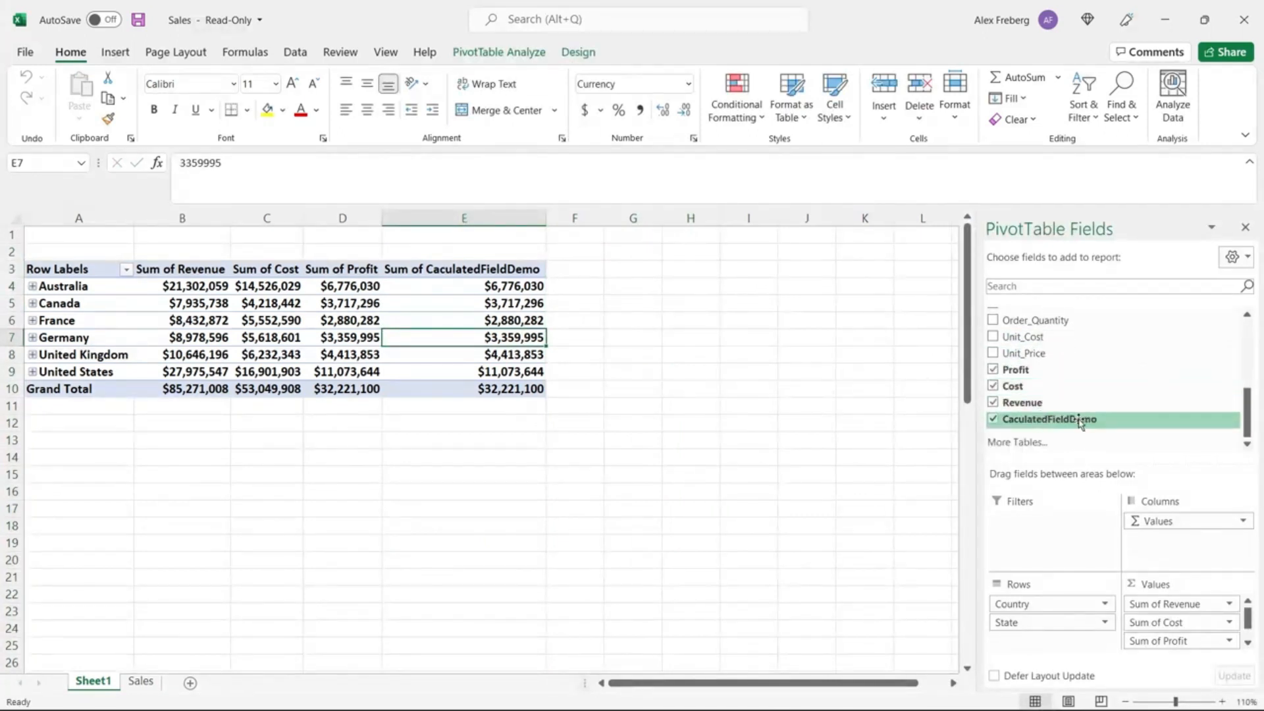
pyautogui.click(993, 419)
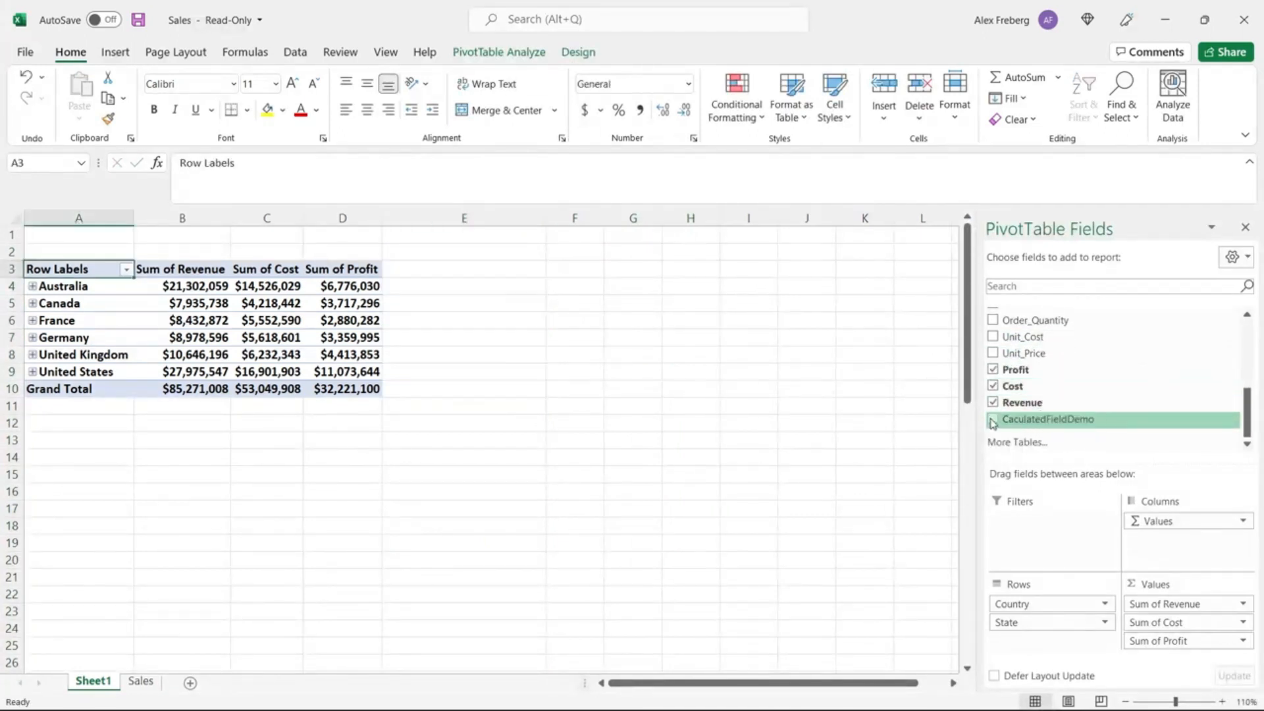
pyautogui.moveTo(1070, 420); pyautogui.dragTo(1167, 661)
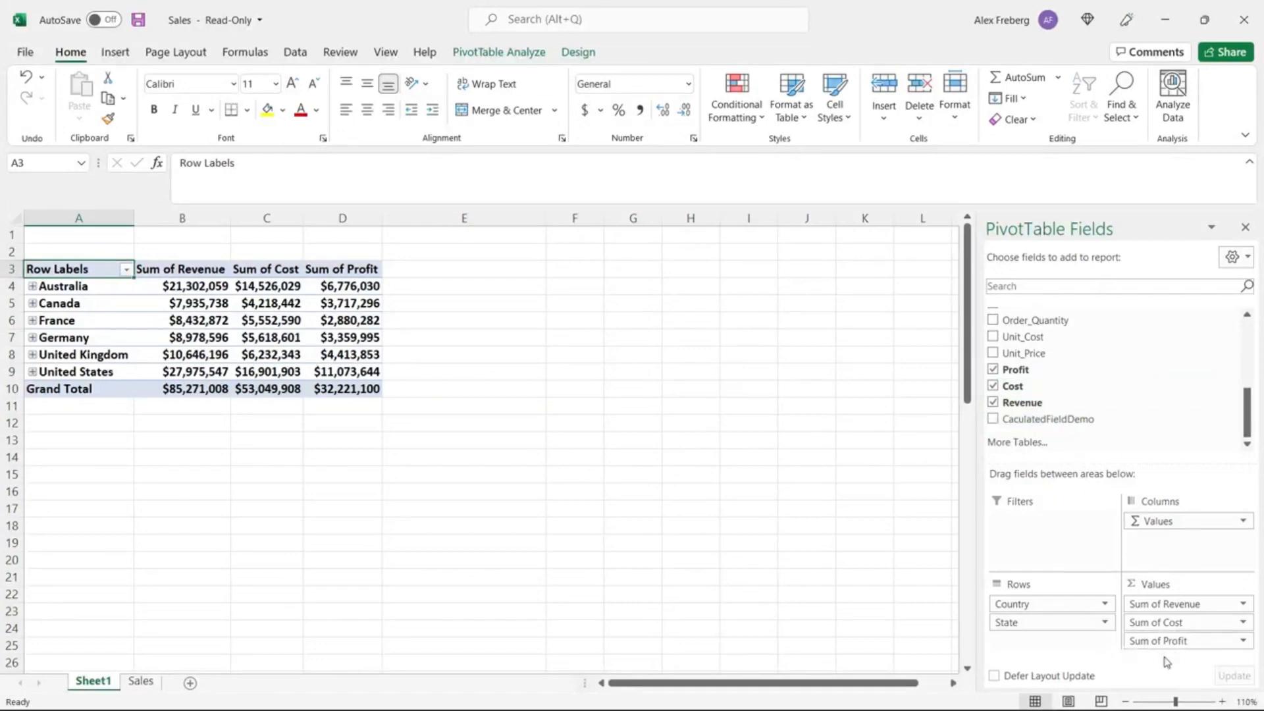
pyautogui.moveTo(1081, 421); pyautogui.dragTo(1173, 644)
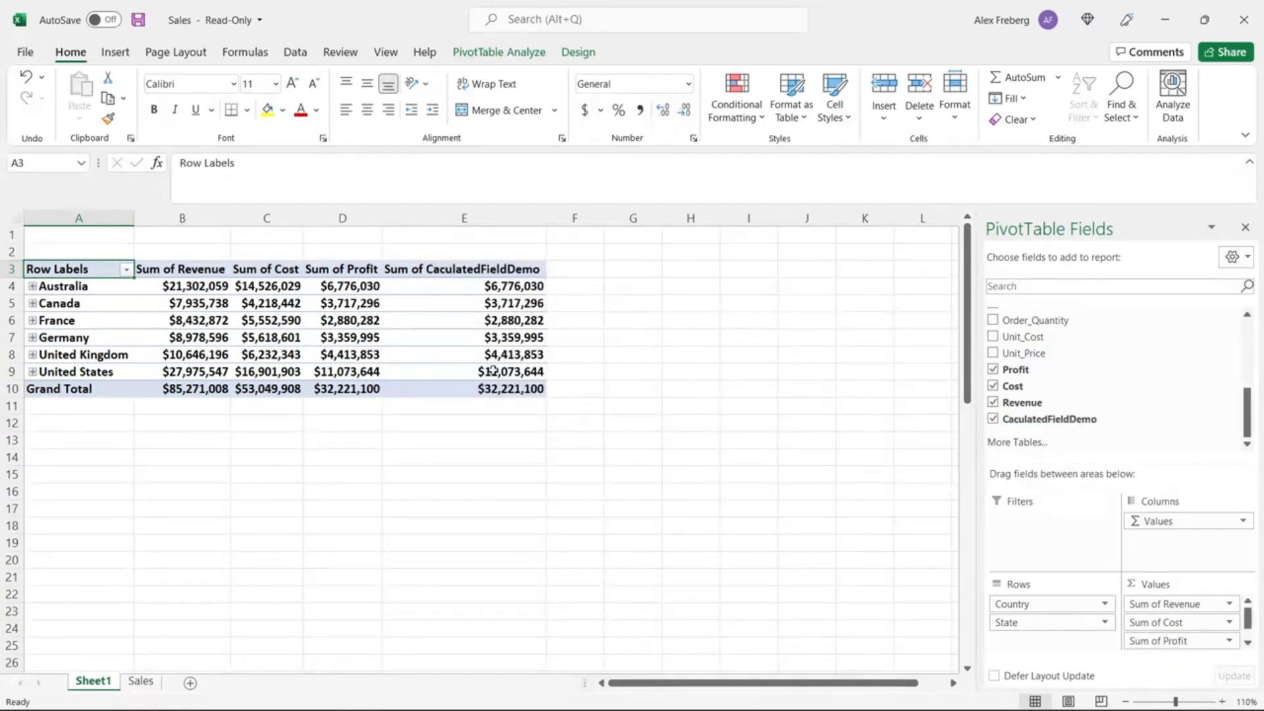
# - Remove the CaculatedFieldDemo column from the PivotTable while keeping the field in the field list
pyautogui.moveTo(493, 369)
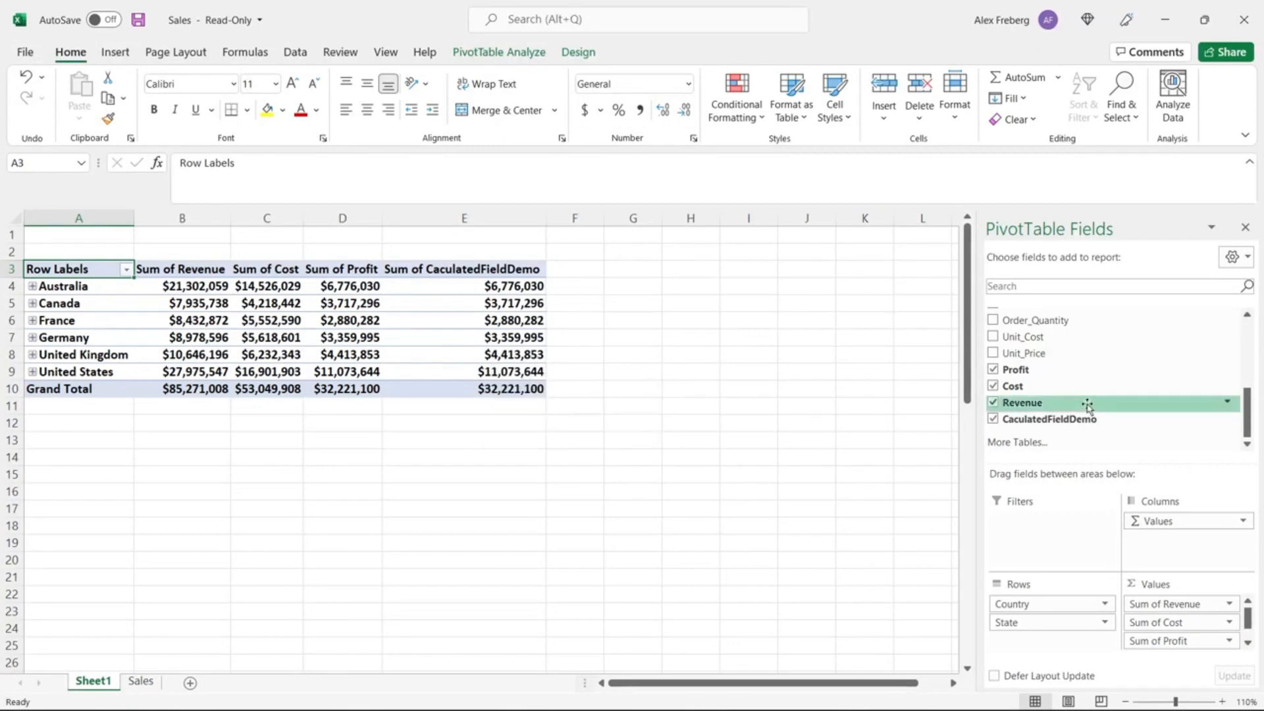
pyautogui.click(994, 419)
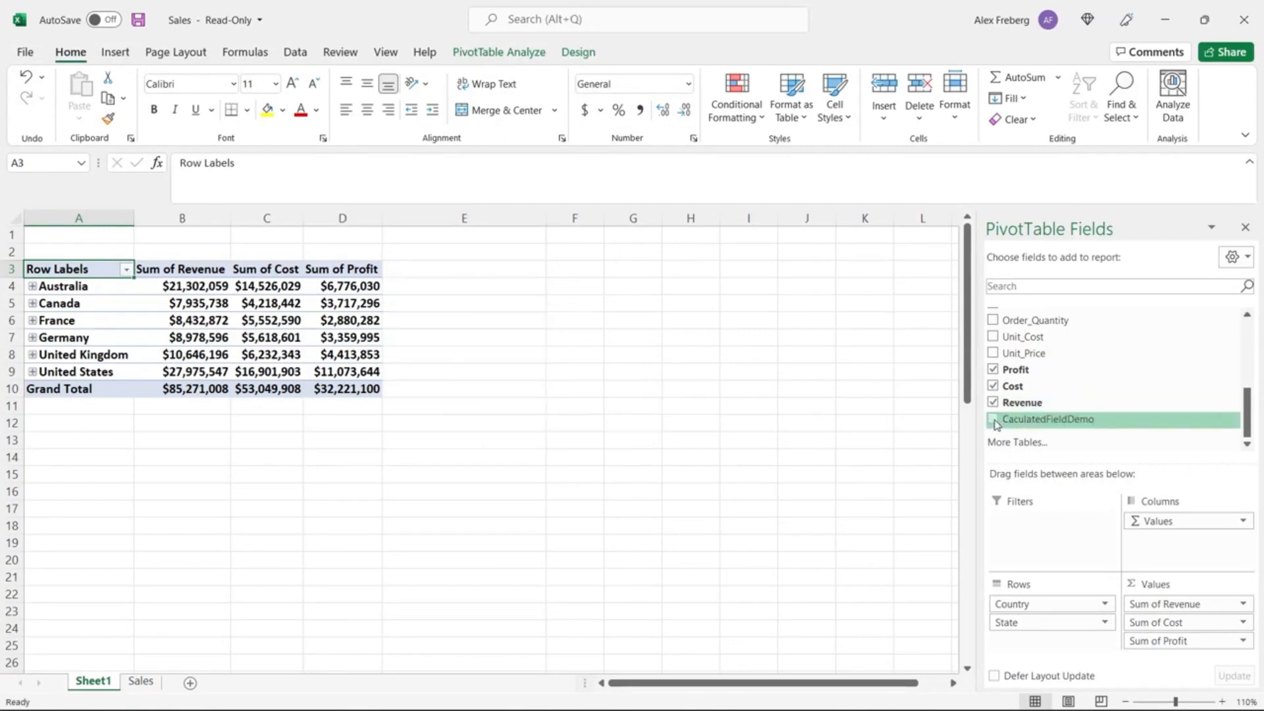
pyautogui.click(375, 389)
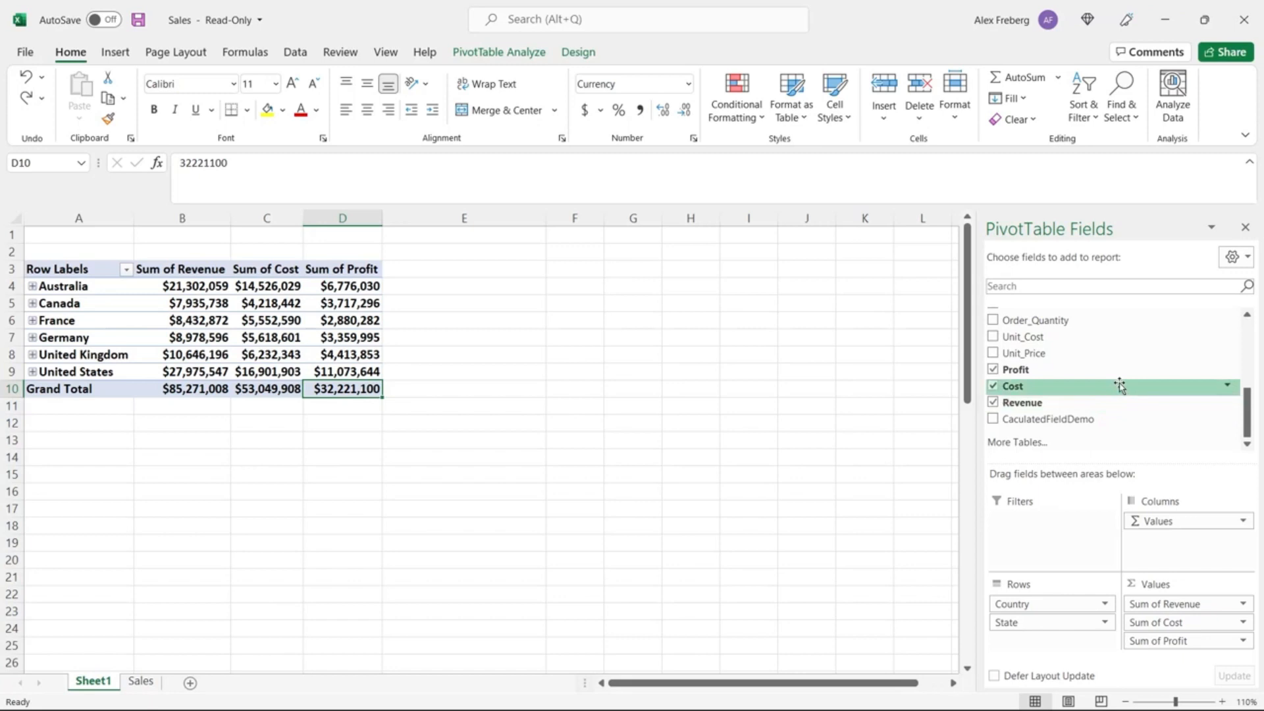
# - Move Country from the rows to the report filters and filter the PivotTable to Australia
pyautogui.scroll(2, 1120, 387)
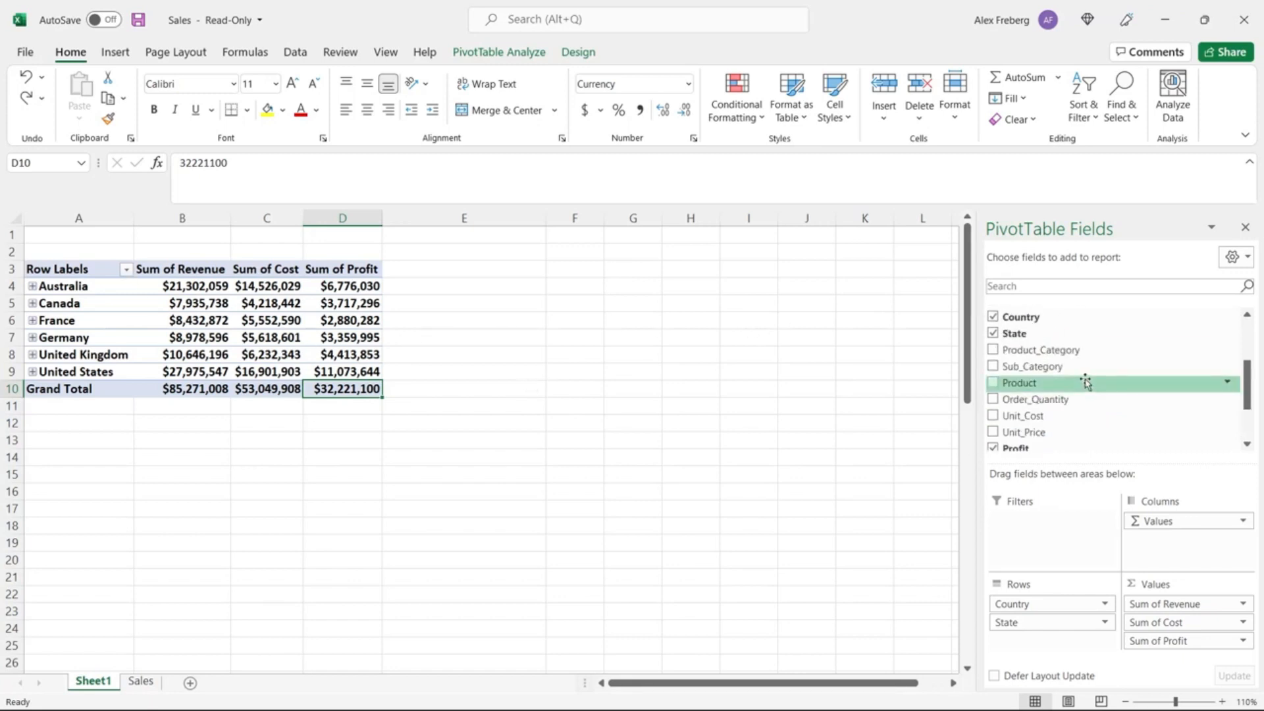
pyautogui.moveTo(1066, 323); pyautogui.dragTo(1073, 546)
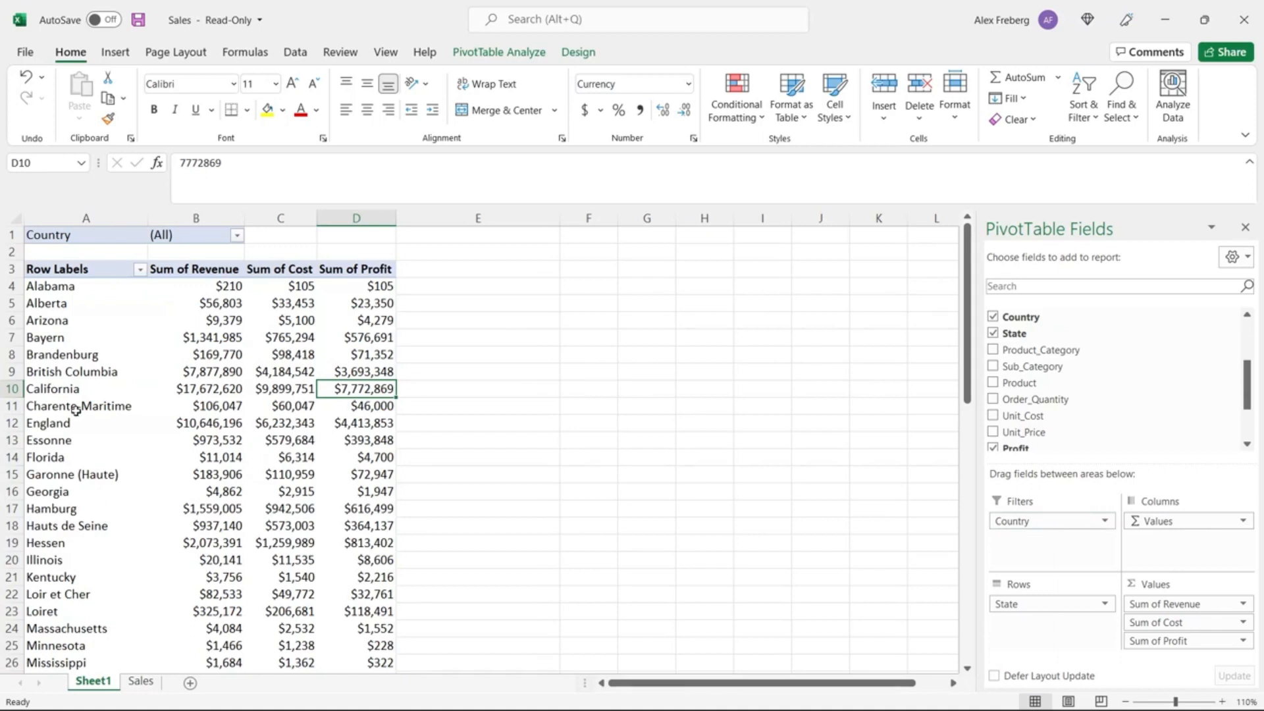
pyautogui.click(237, 236)
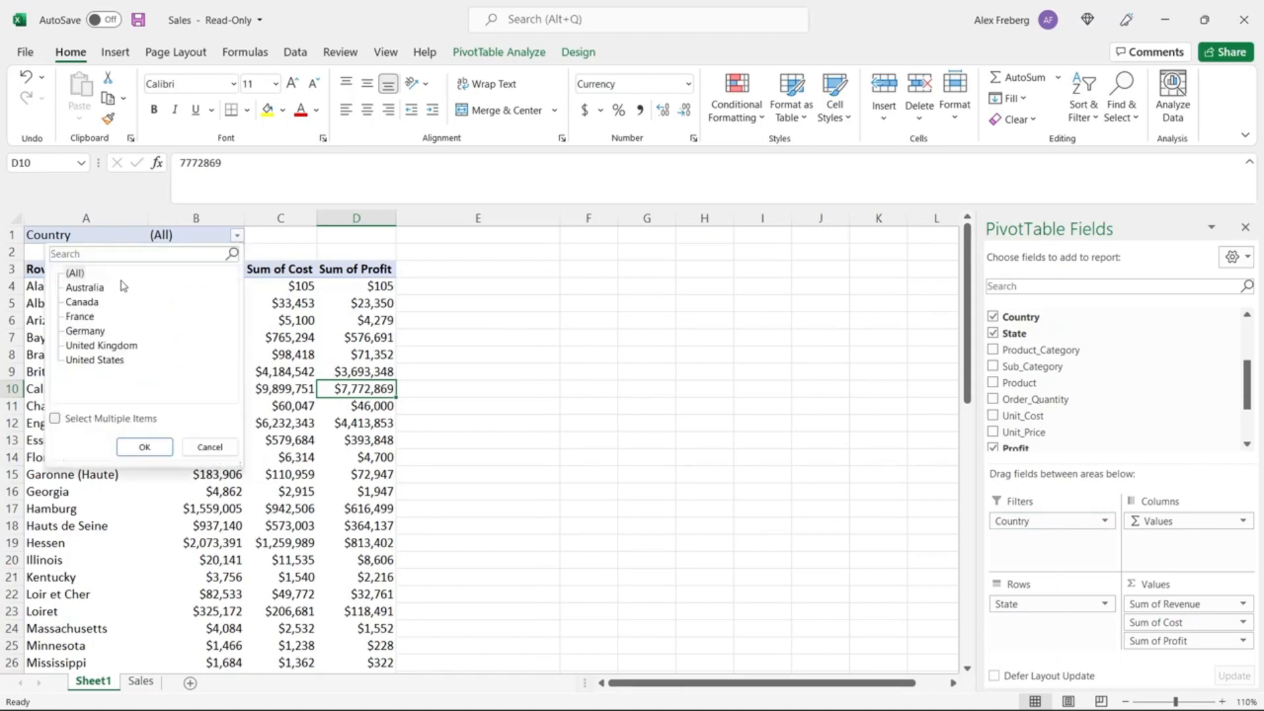
pyautogui.click(98, 288)
pyautogui.click(144, 447)
pyautogui.moveTo(78, 290); pyautogui.dragTo(90, 345)
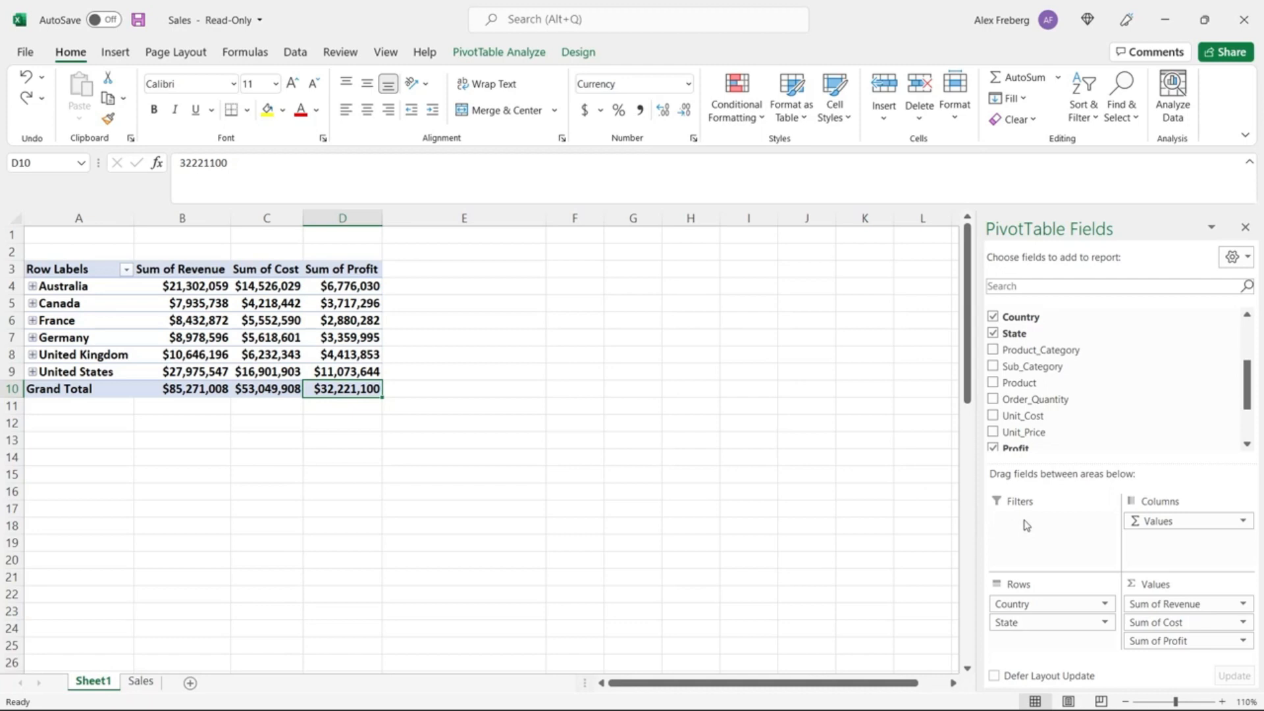
# - Add Customer_Gender to the report filters and filter the PivotTable to F
pyautogui.scroll(1, 1092, 411)
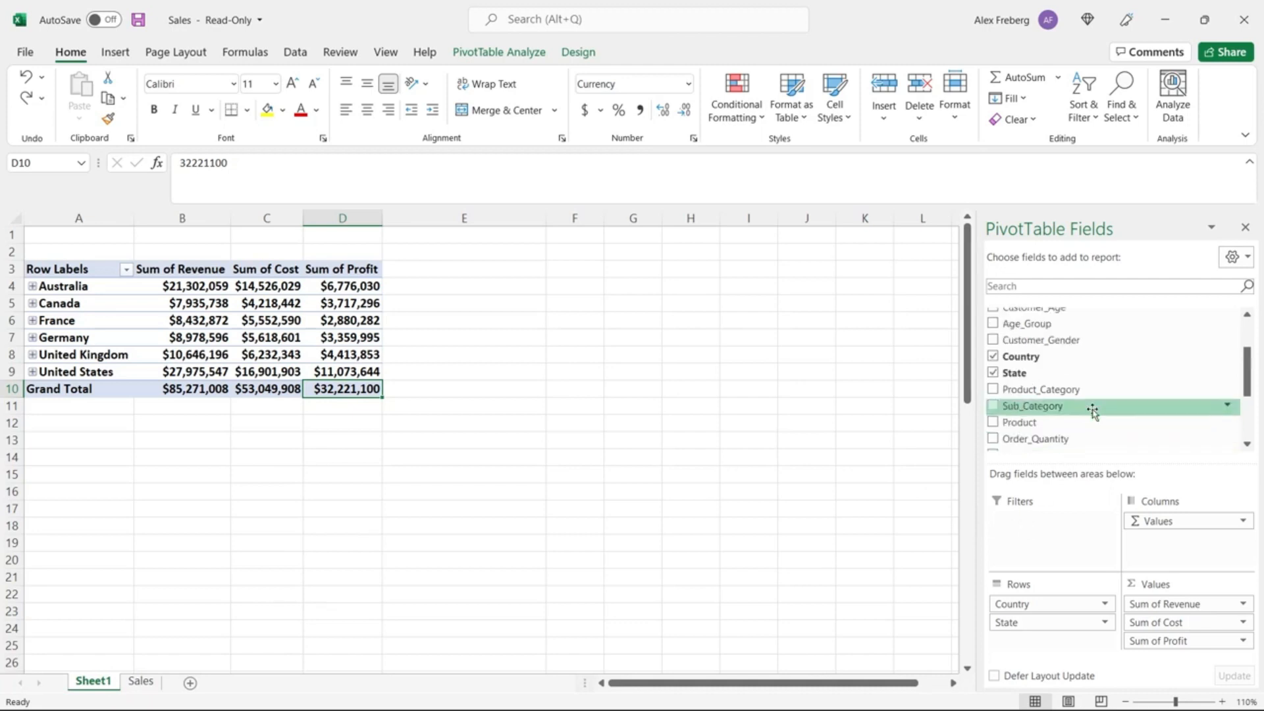
pyautogui.scroll(1, 1073, 356)
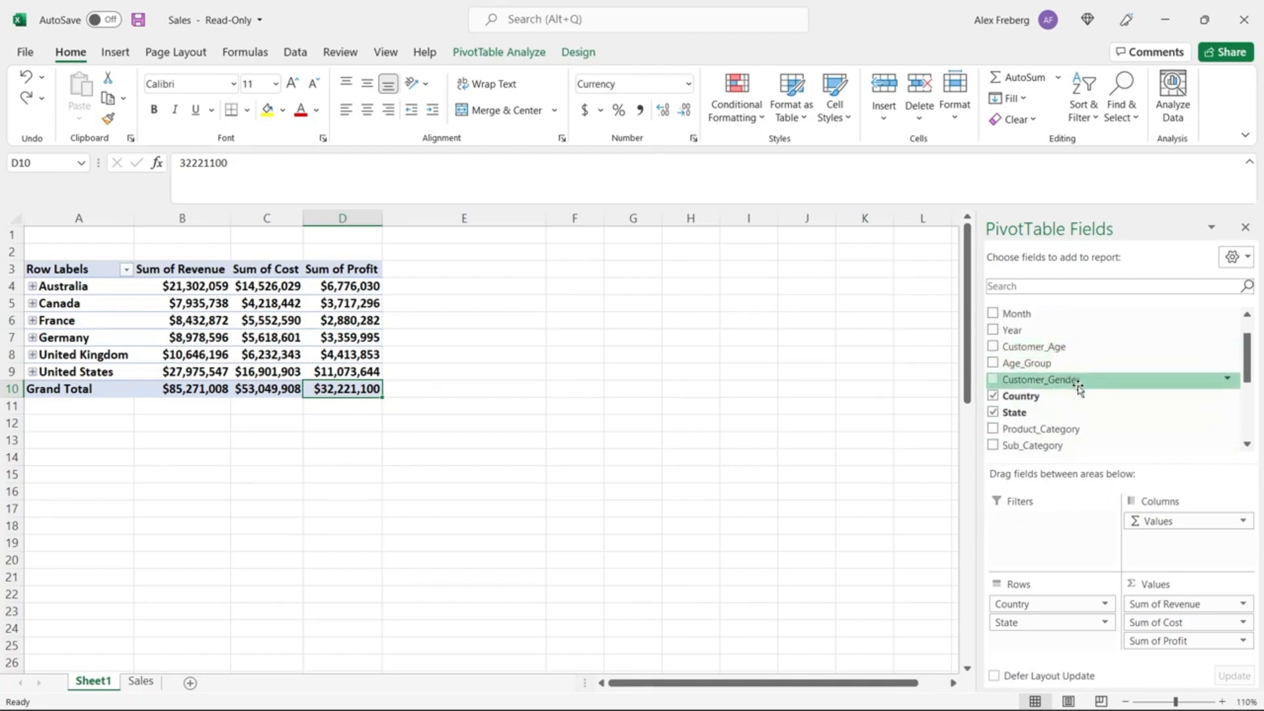
pyautogui.moveTo(1086, 389); pyautogui.dragTo(1050, 519)
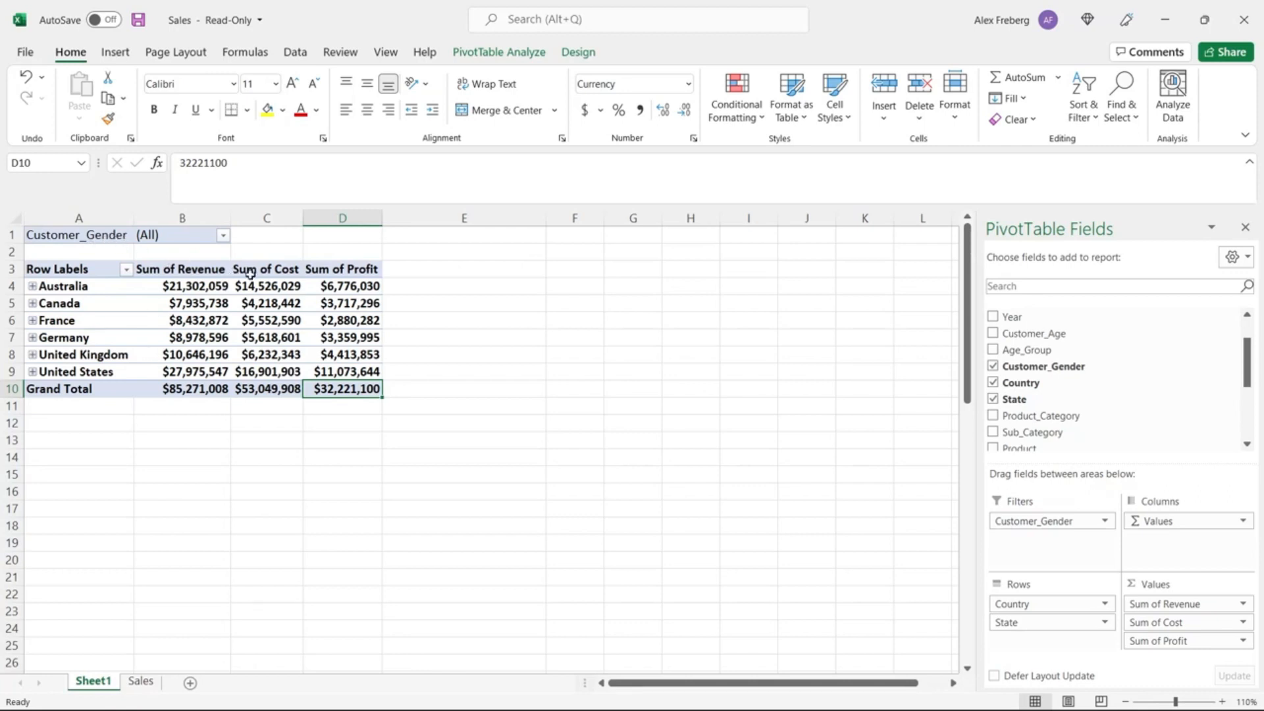
pyautogui.click(223, 237)
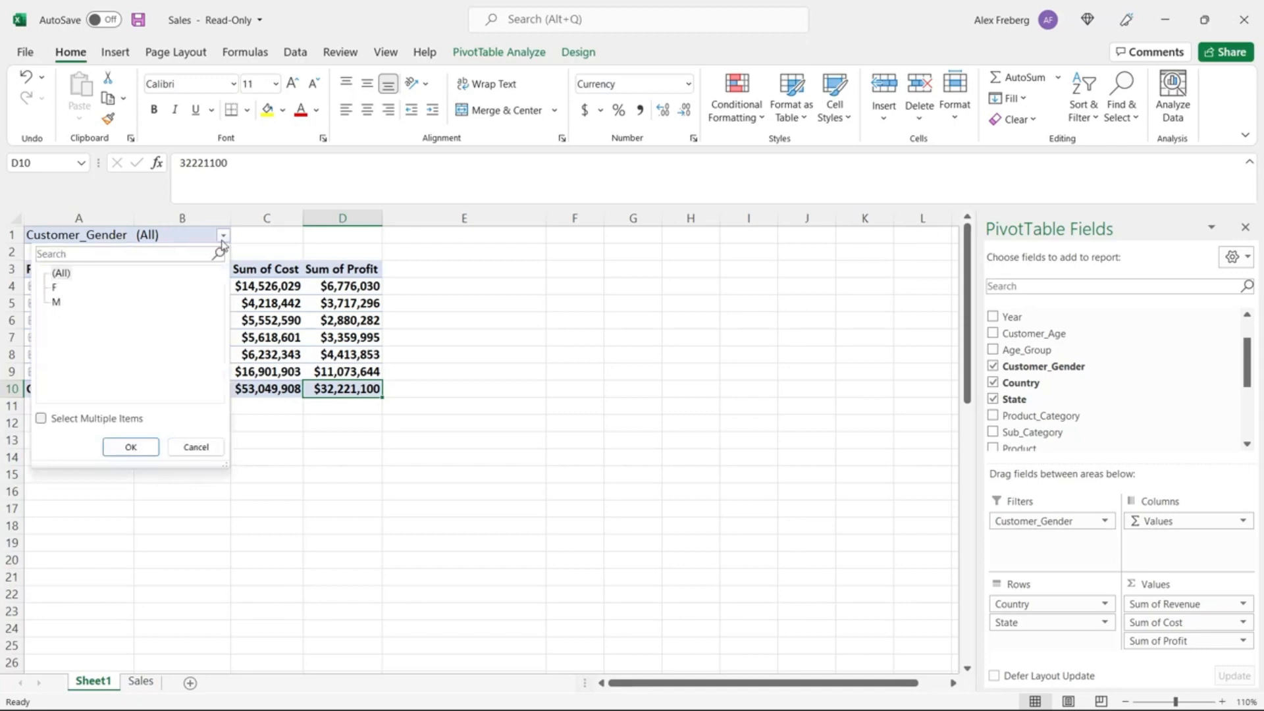
pyautogui.click(57, 288)
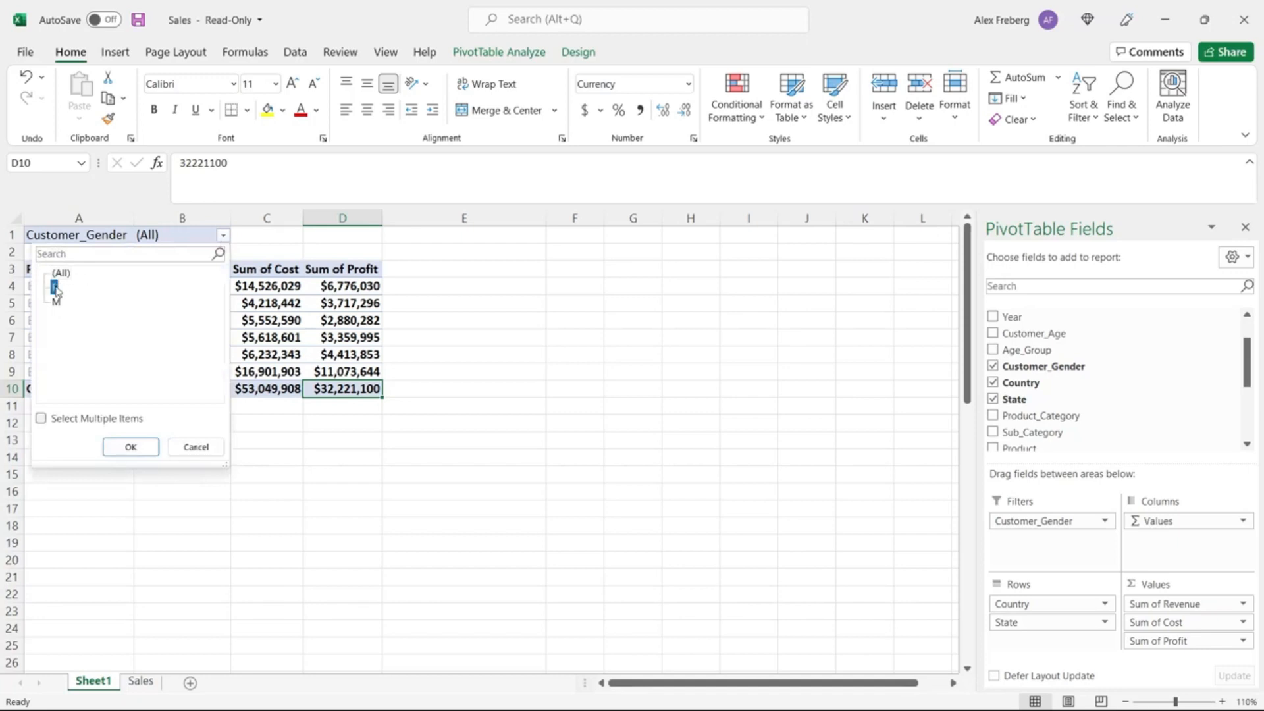
pyautogui.click(128, 447)
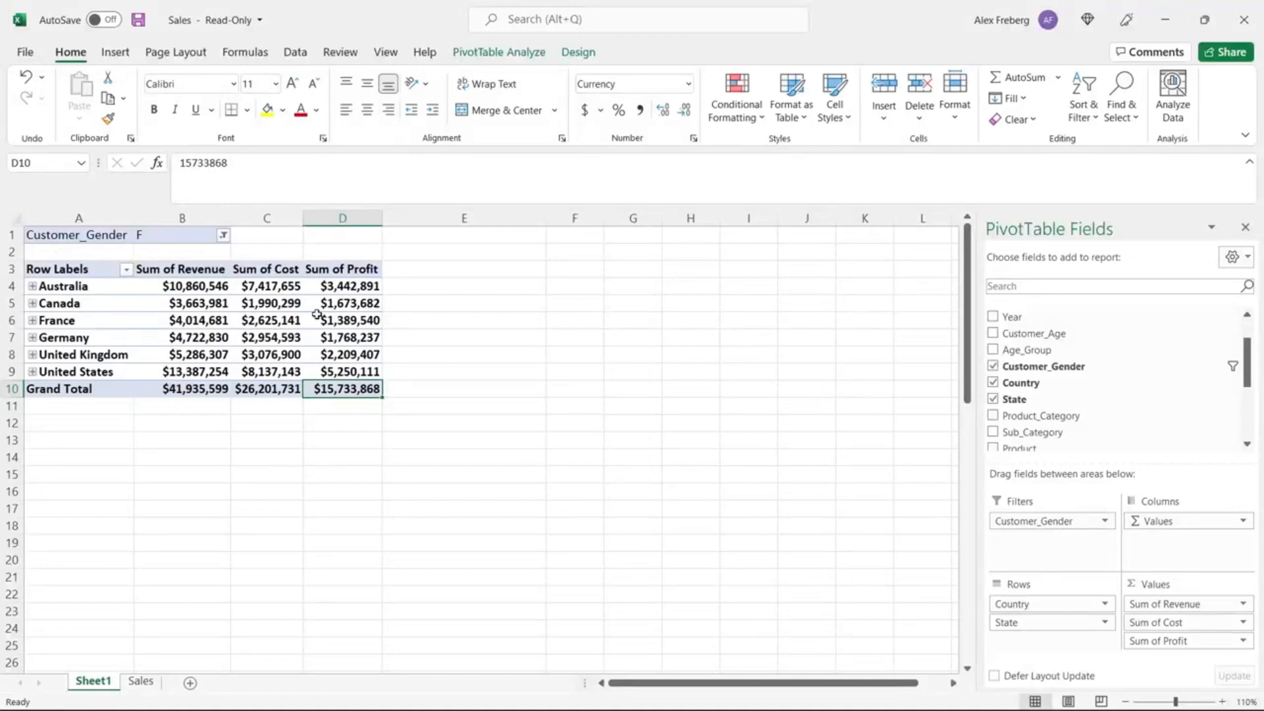
# - Switch the Customer_Gender filter to M for comparison and set it back to F
pyautogui.click(223, 235)
pyautogui.click(56, 301)
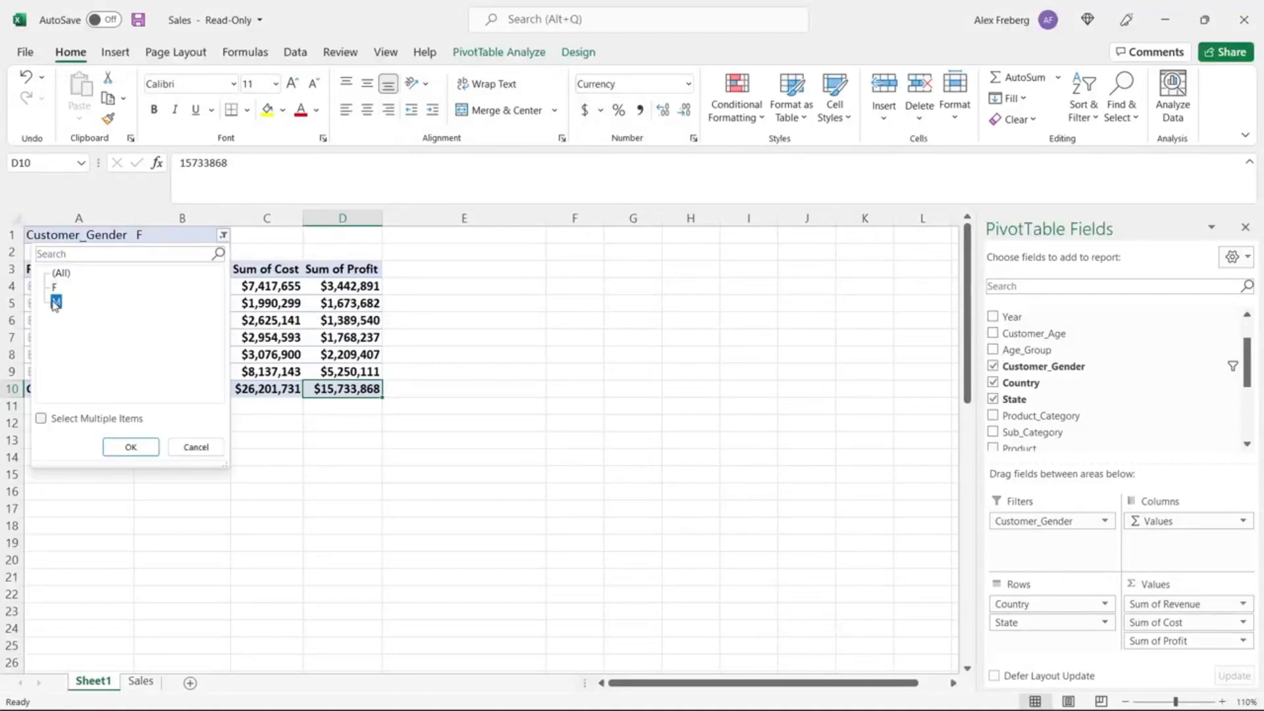
pyautogui.click(135, 447)
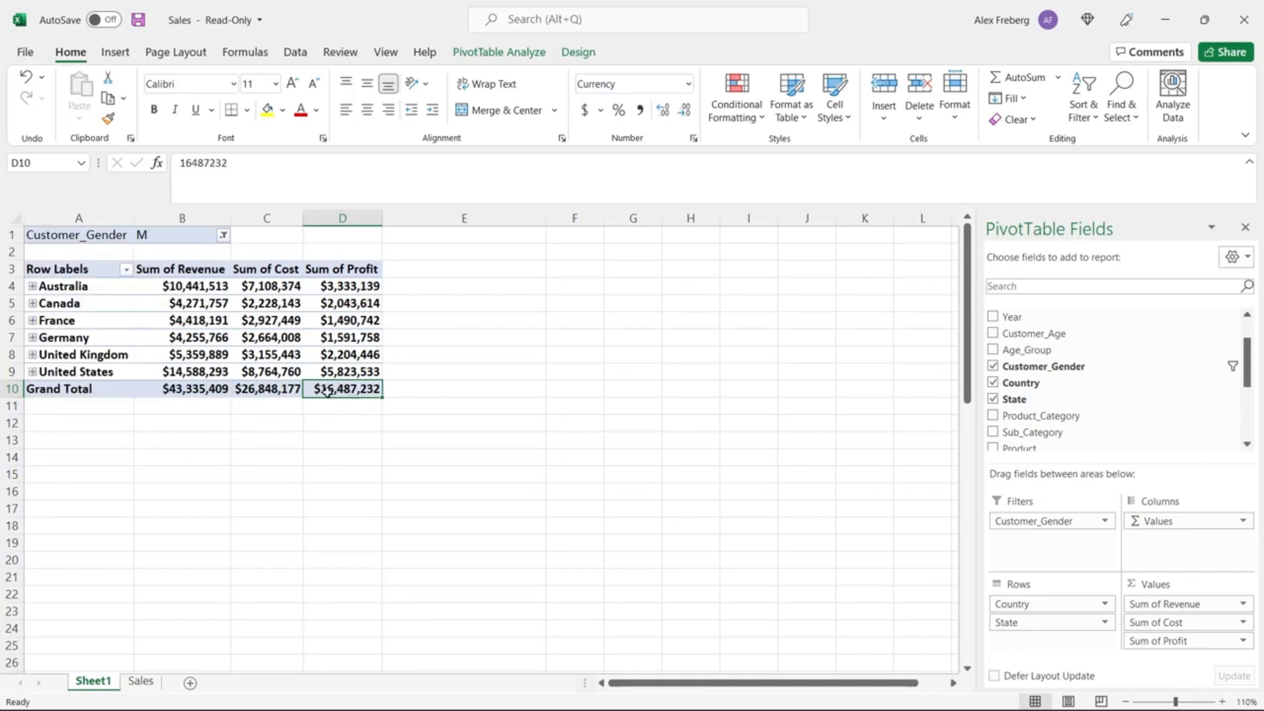
pyautogui.click(56, 288)
pyautogui.click(130, 447)
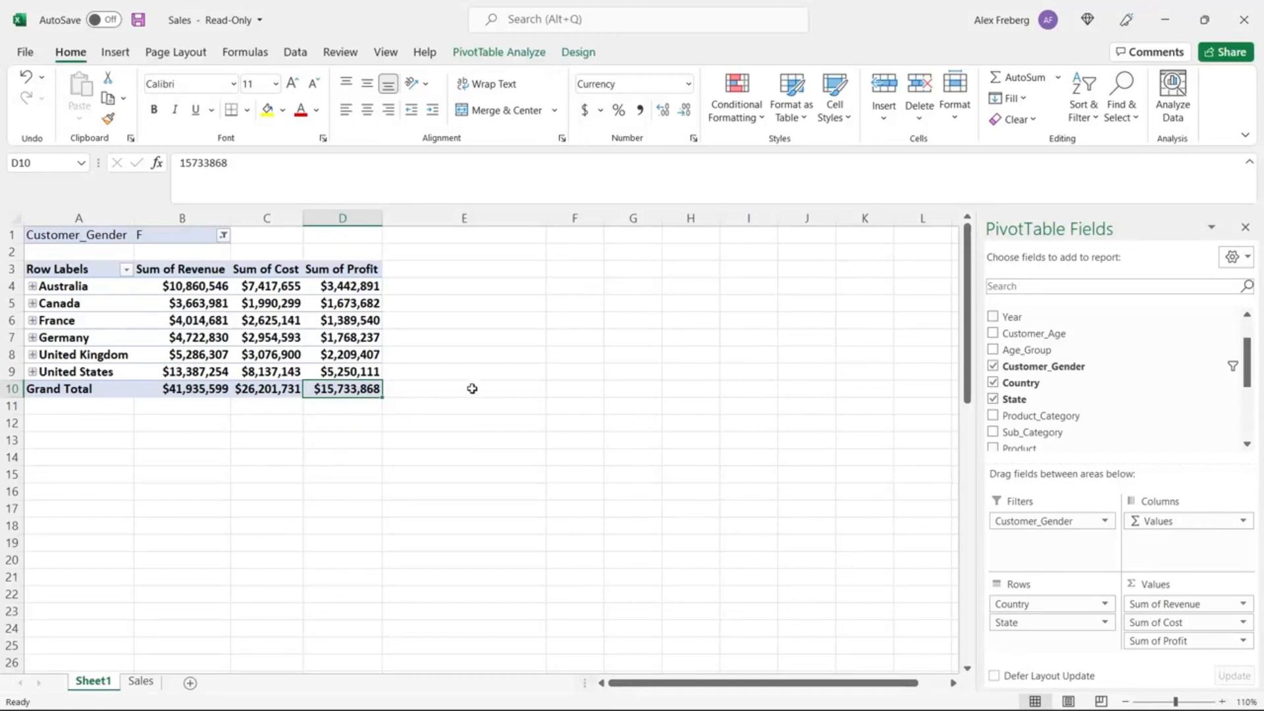
# - Create a second PivotTable at cell G3 of Sheet1 from the Sales sheet range A1:R113037
pyautogui.click(632, 270)
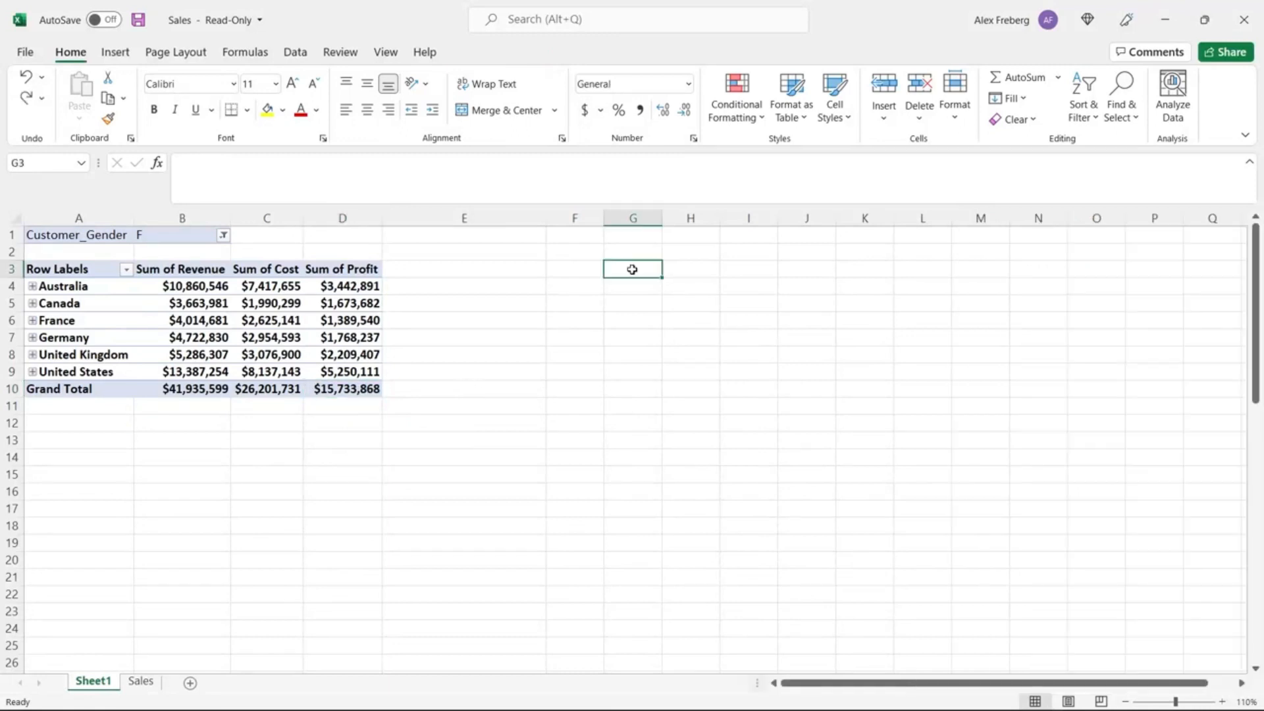
pyautogui.click(118, 56)
pyautogui.click(39, 89)
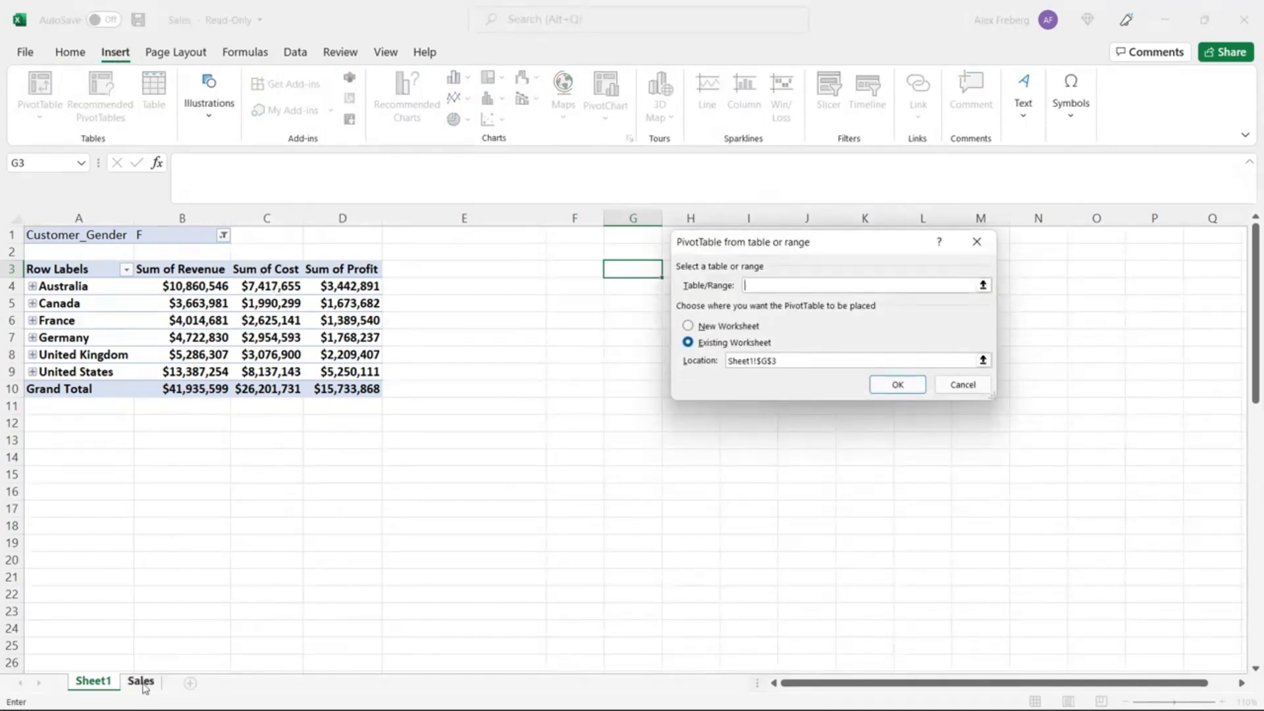
pyautogui.click(140, 682)
pyautogui.hscroll(-3, 53, 298)
pyautogui.click(69, 233)
pyautogui.hotkey('ctrl', 'shift', 'Right')
pyautogui.hotkey('ctrl', 'shift', 'Down')
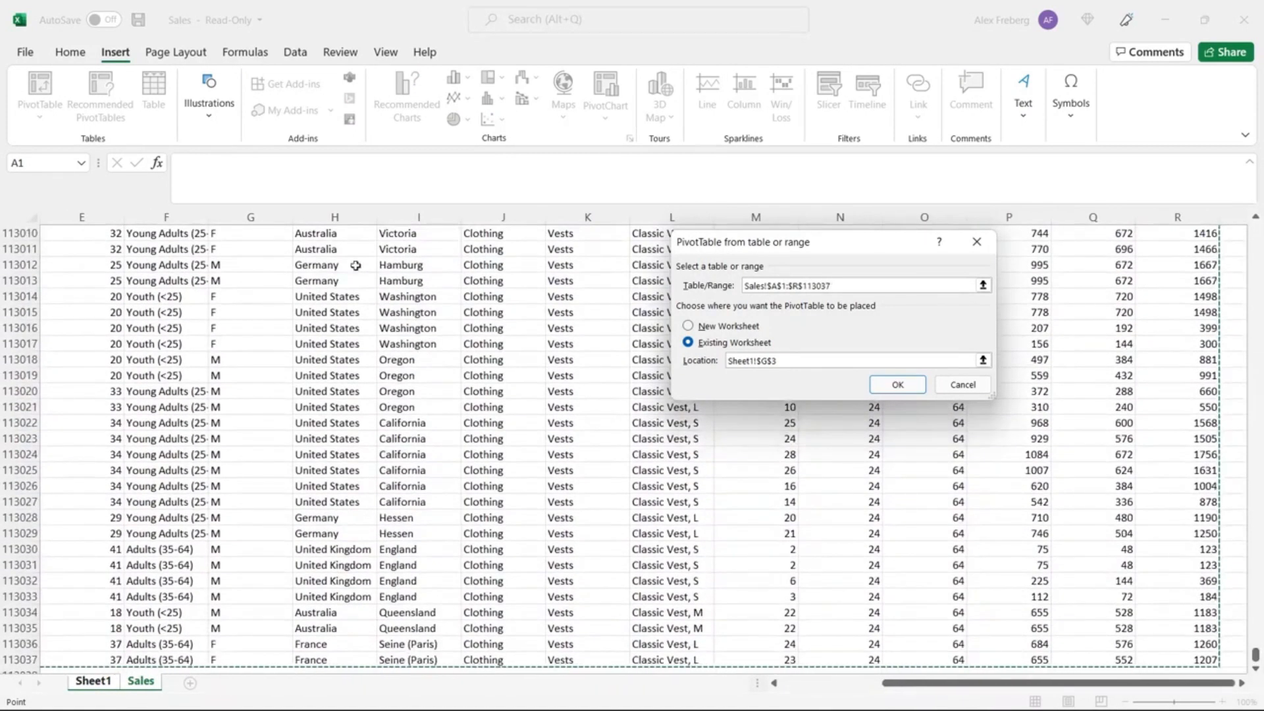
pyautogui.click(898, 385)
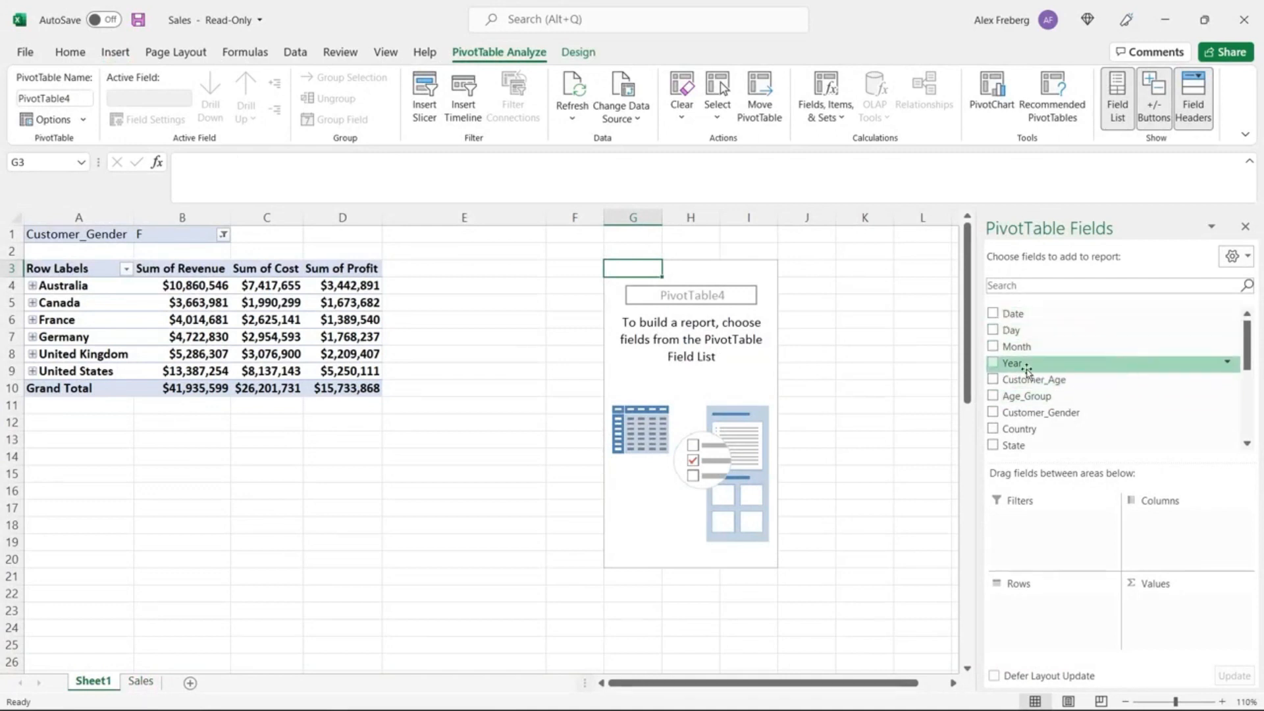
# - Lay out the new PivotTable with Country as rows, Year as columns and Revenue as summed values
pyautogui.moveTo(1032, 427); pyautogui.dragTo(1040, 605)
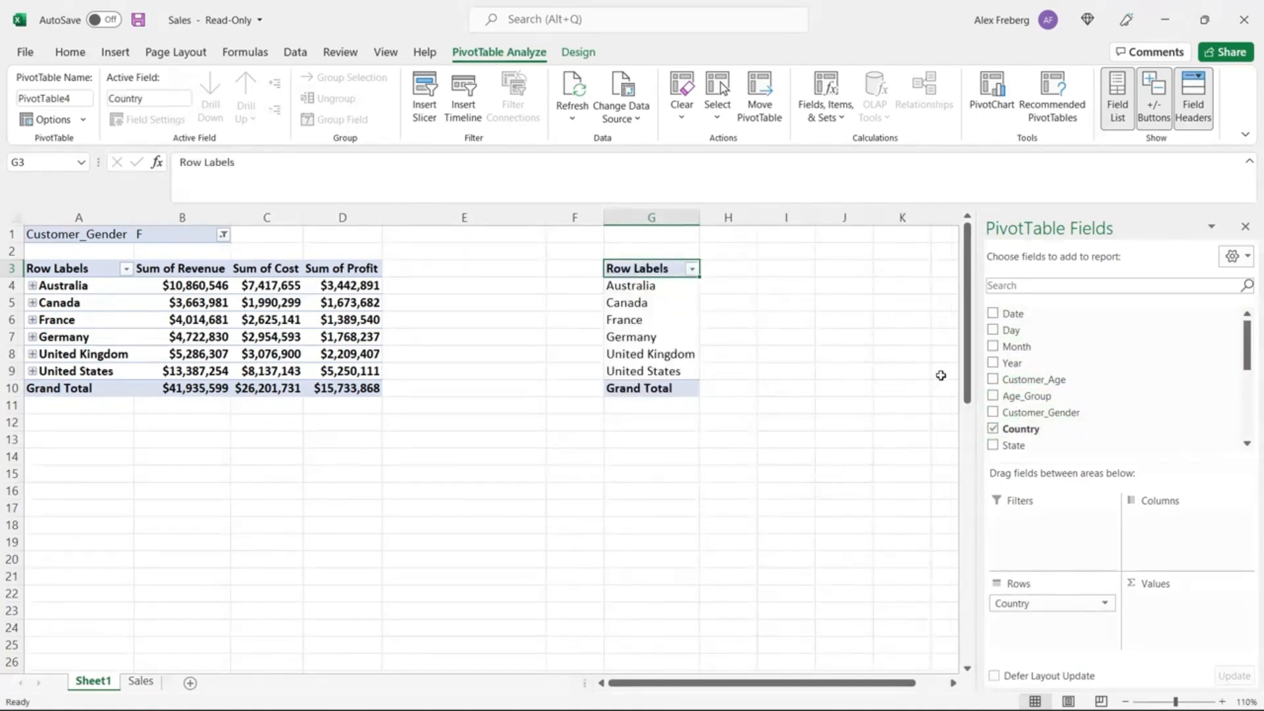
pyautogui.hscroll(3, 941, 375)
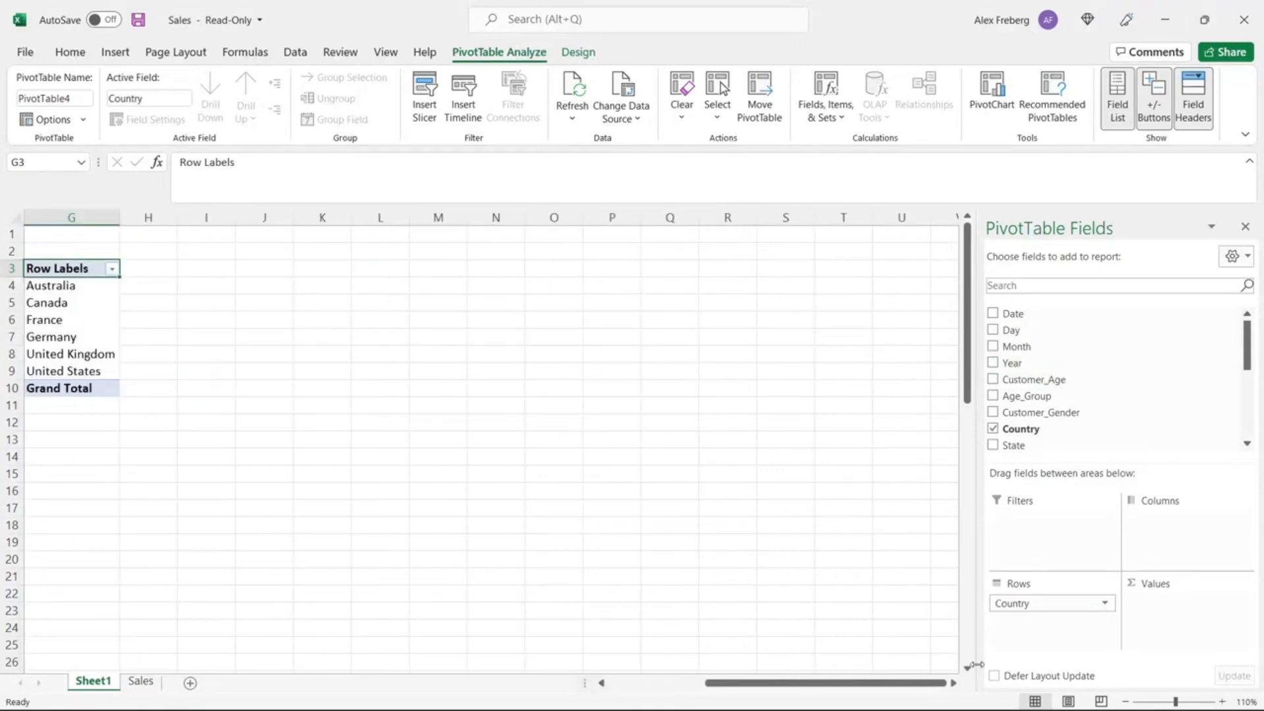
pyautogui.click(1222, 702)
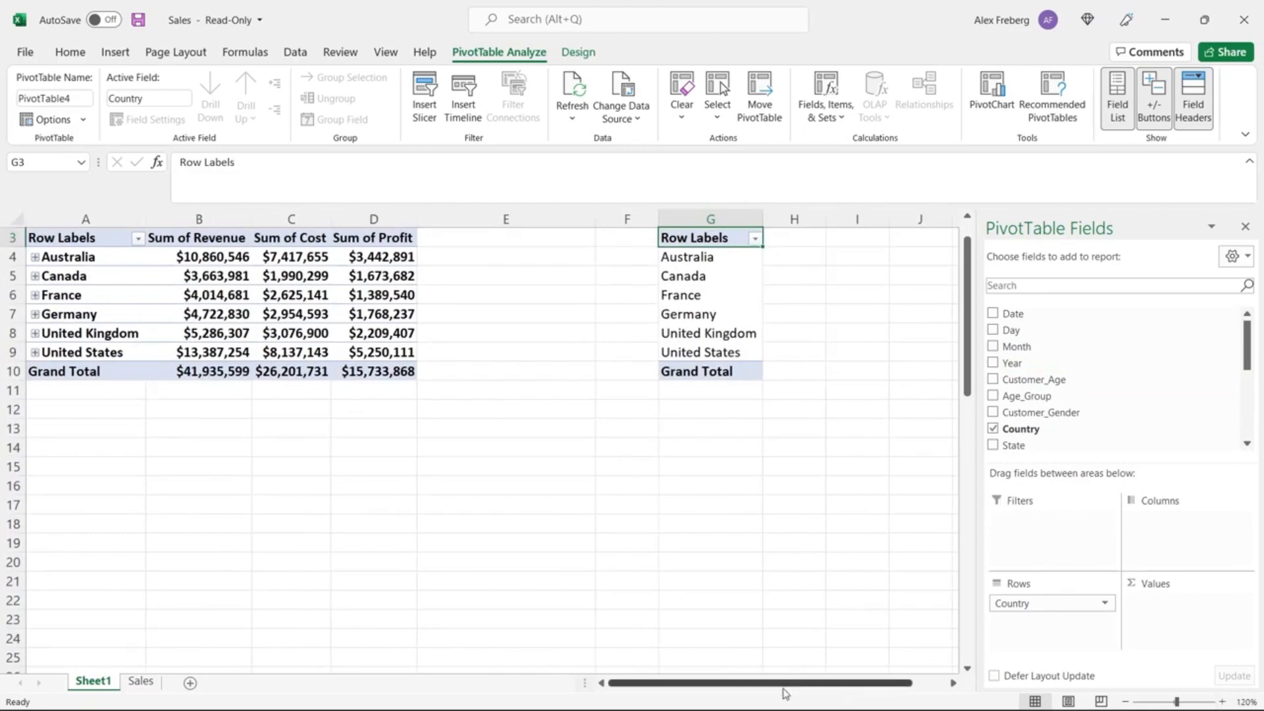
pyautogui.hscroll(6, 948, 689)
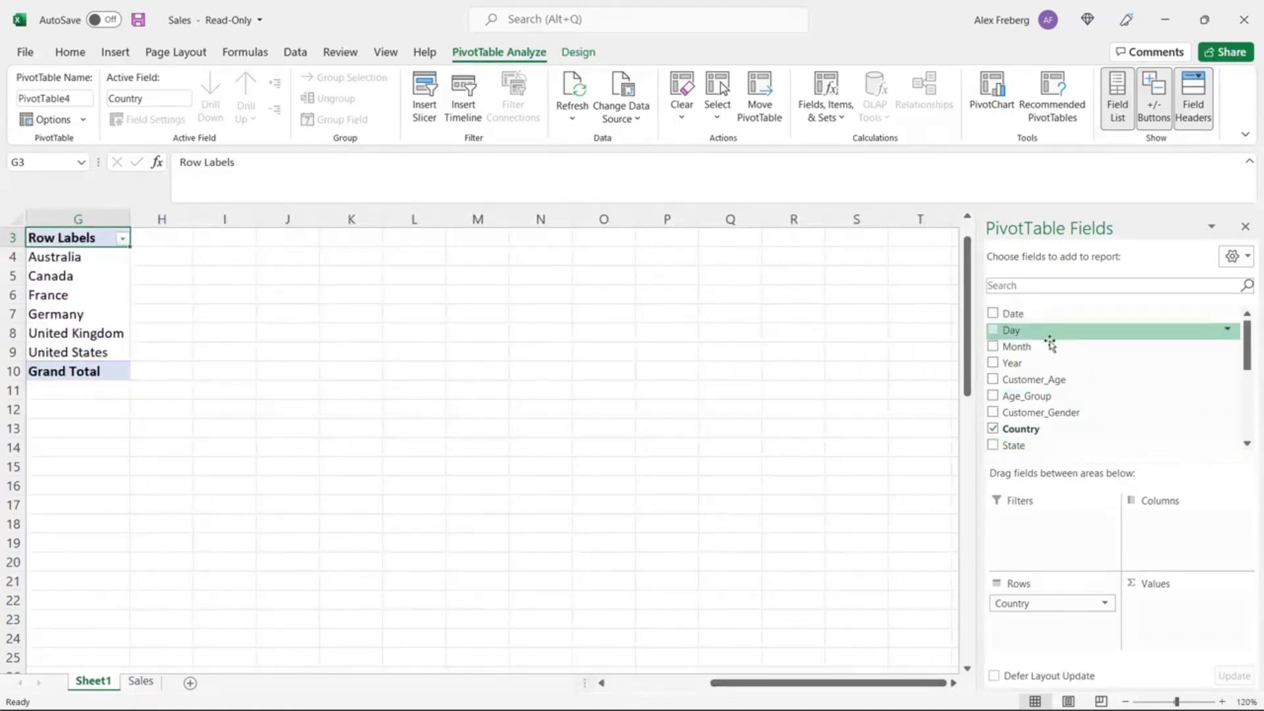
pyautogui.moveTo(1047, 366); pyautogui.dragTo(1156, 527)
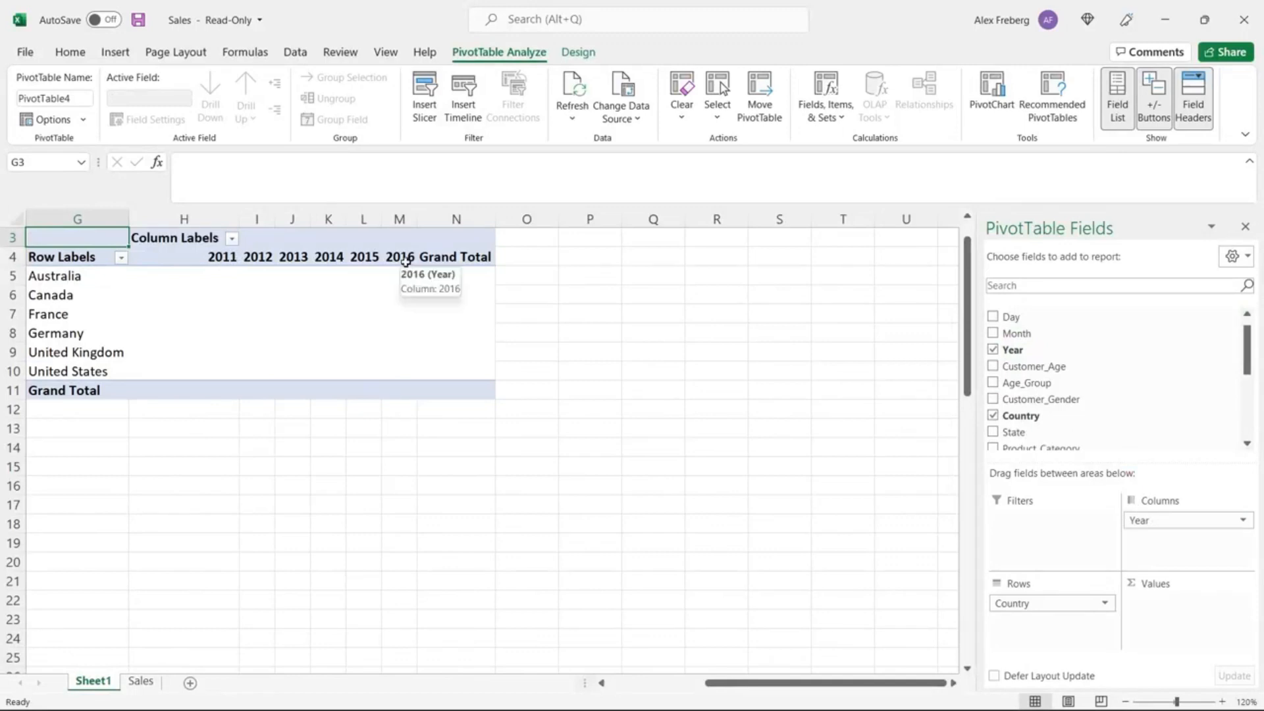
pyautogui.scroll(-5, 1140, 392)
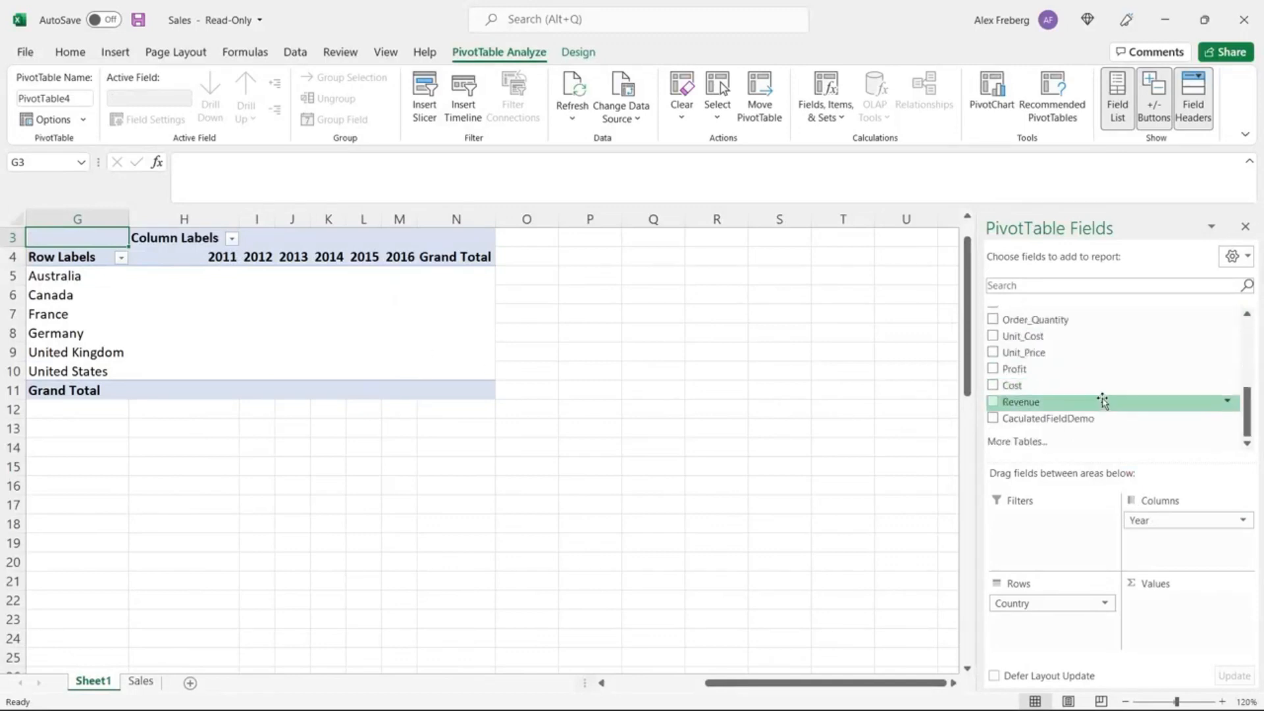
pyautogui.moveTo(1091, 404); pyautogui.dragTo(1171, 605)
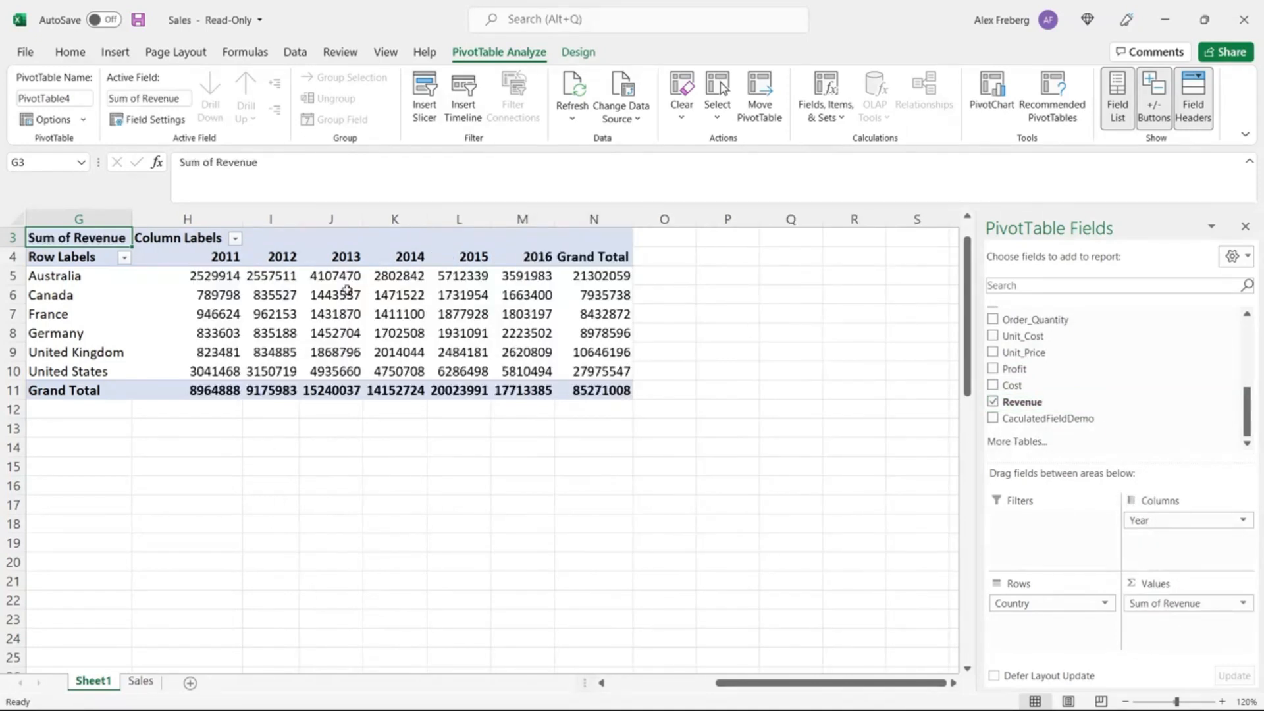
# - Format the new PivotTable's revenue values, including the grand totals, as Currency without decimals
pyautogui.moveTo(222, 273); pyautogui.dragTo(603, 384)
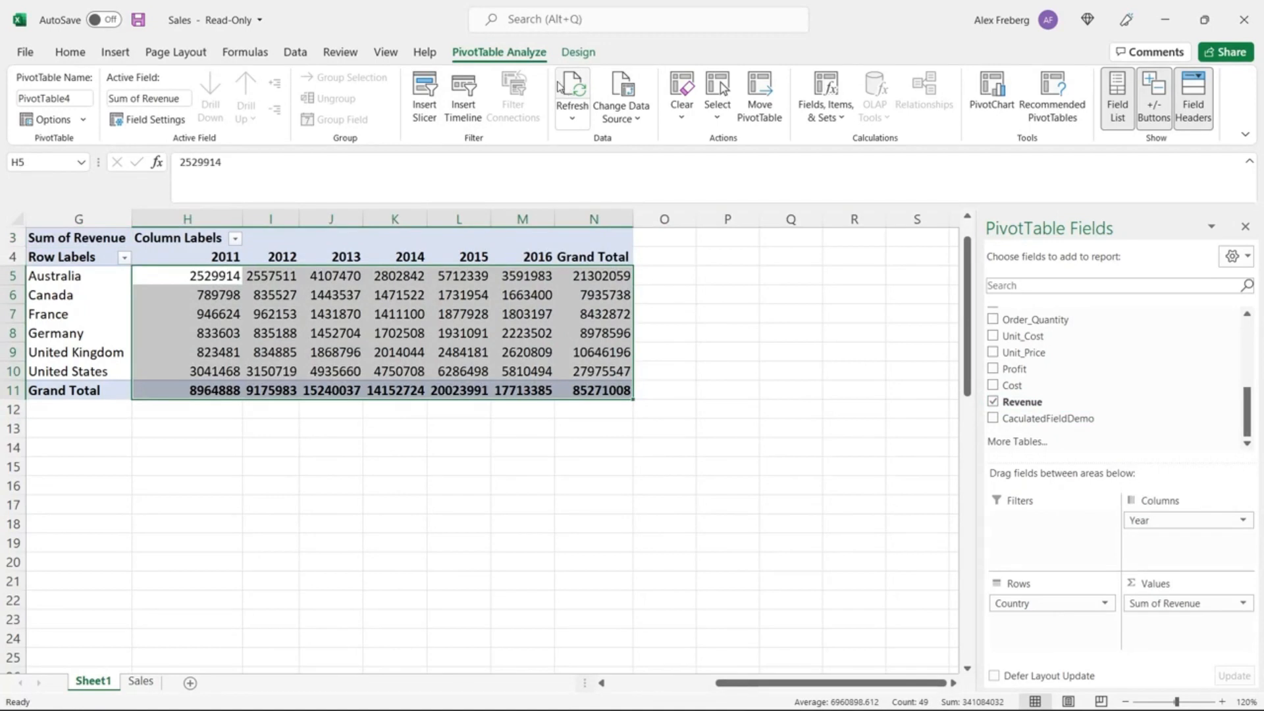
pyautogui.click(70, 52)
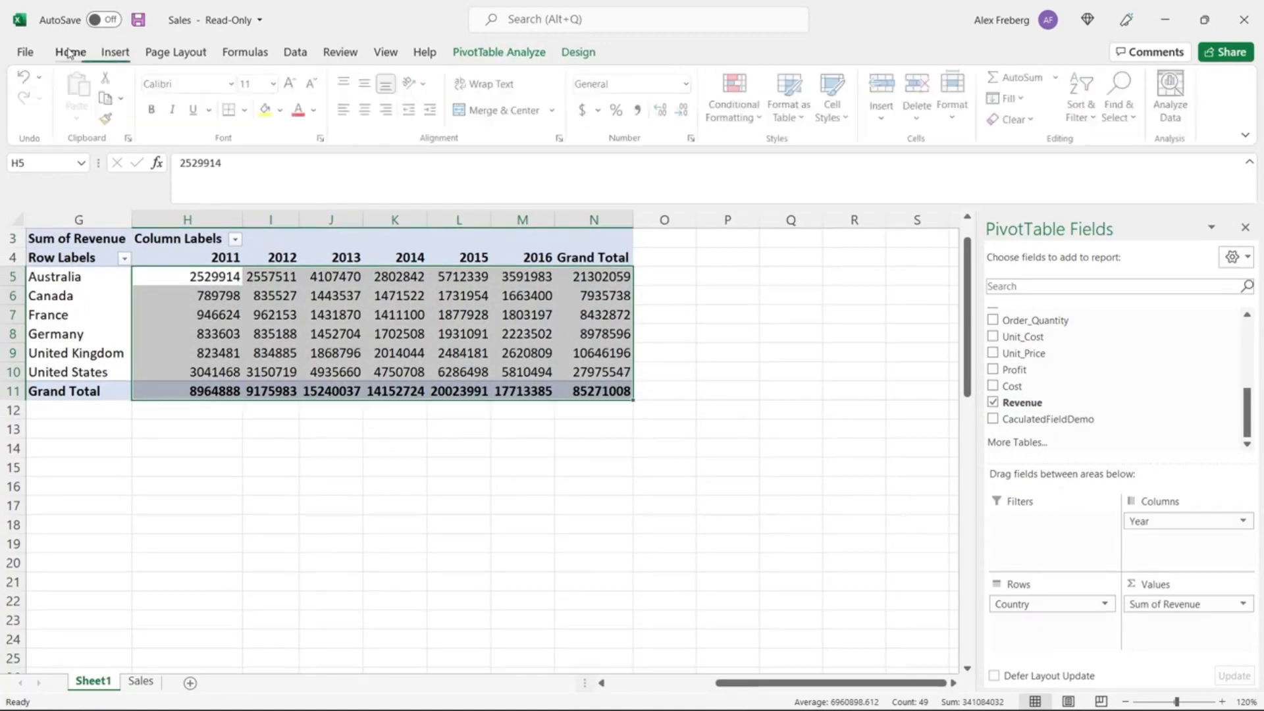
pyautogui.click(686, 84)
pyautogui.click(682, 191)
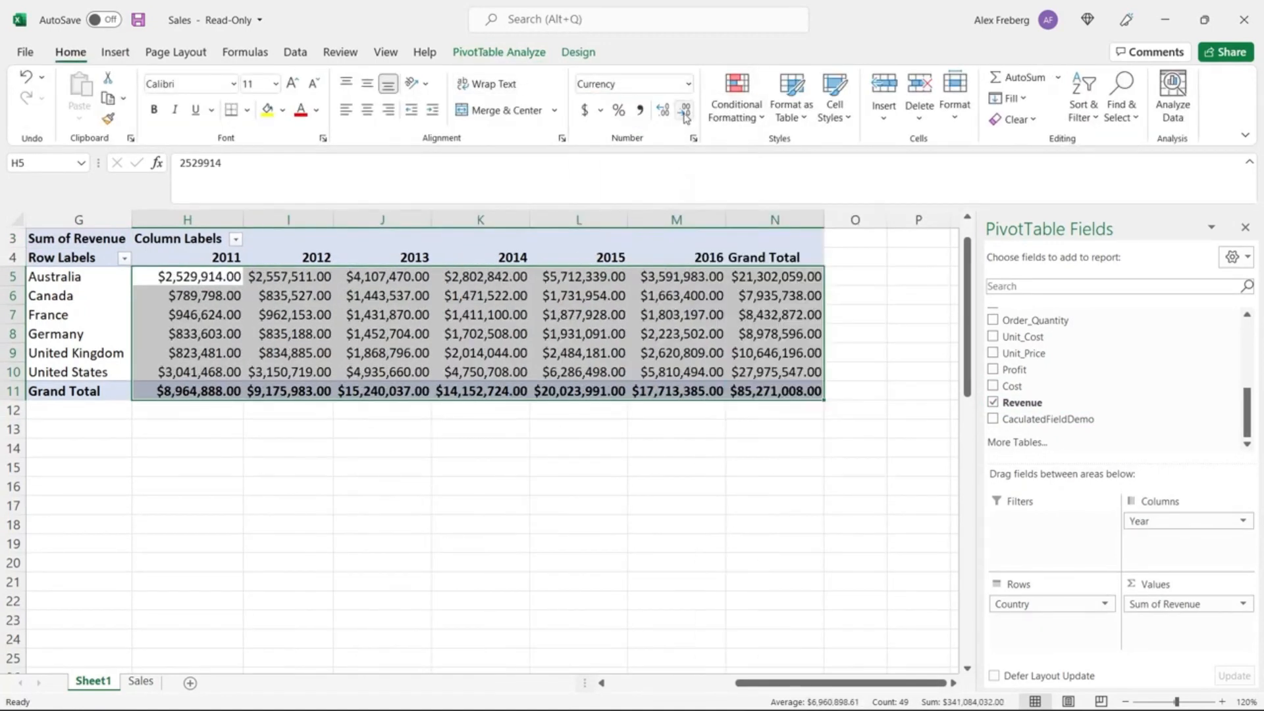
pyautogui.click(619, 466)
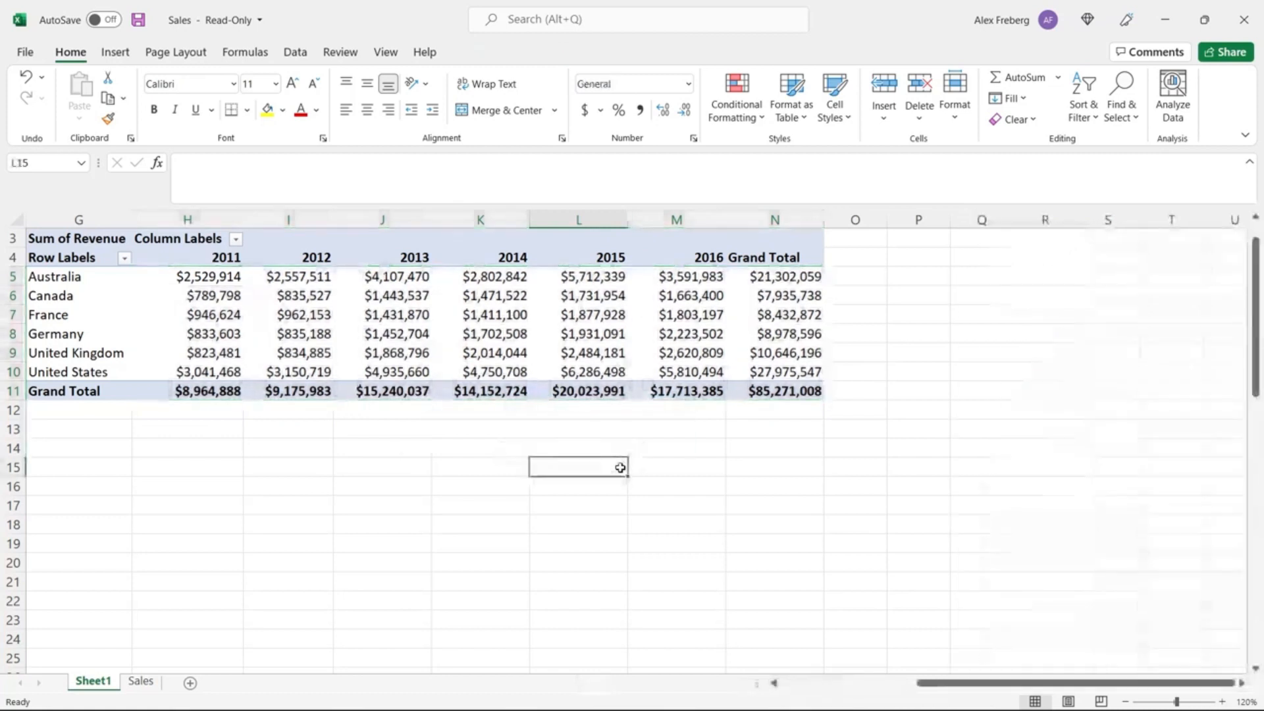
# - Examine the overall revenue grand total and compare Australia's yearly revenue, along with the United States value for 2015
pyautogui.click(769, 389)
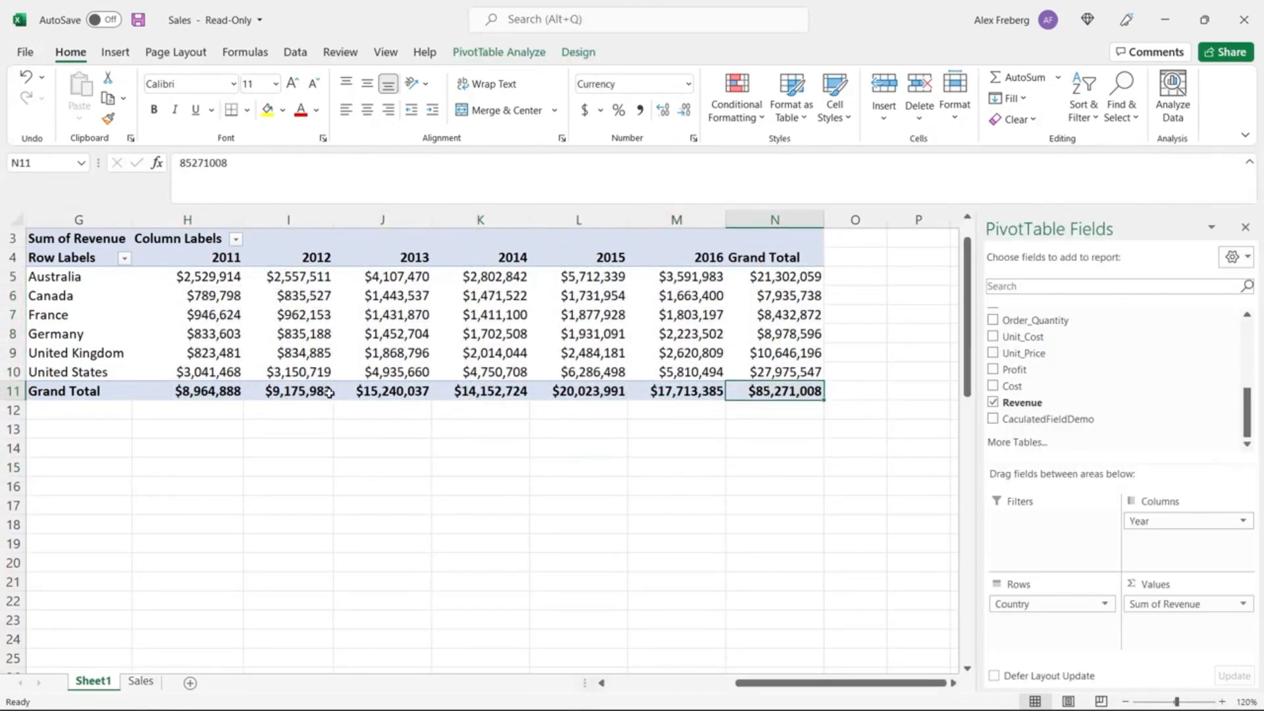
pyautogui.click(114, 269)
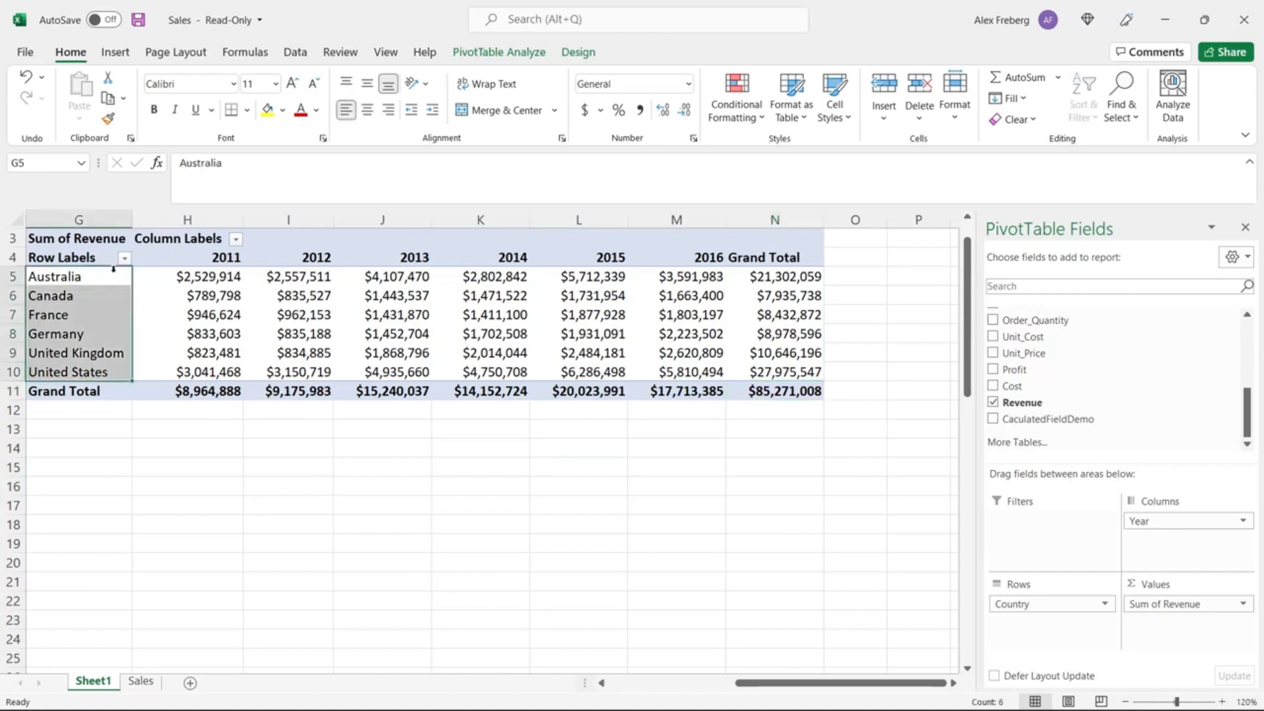
pyautogui.click(207, 270)
pyautogui.click(327, 275)
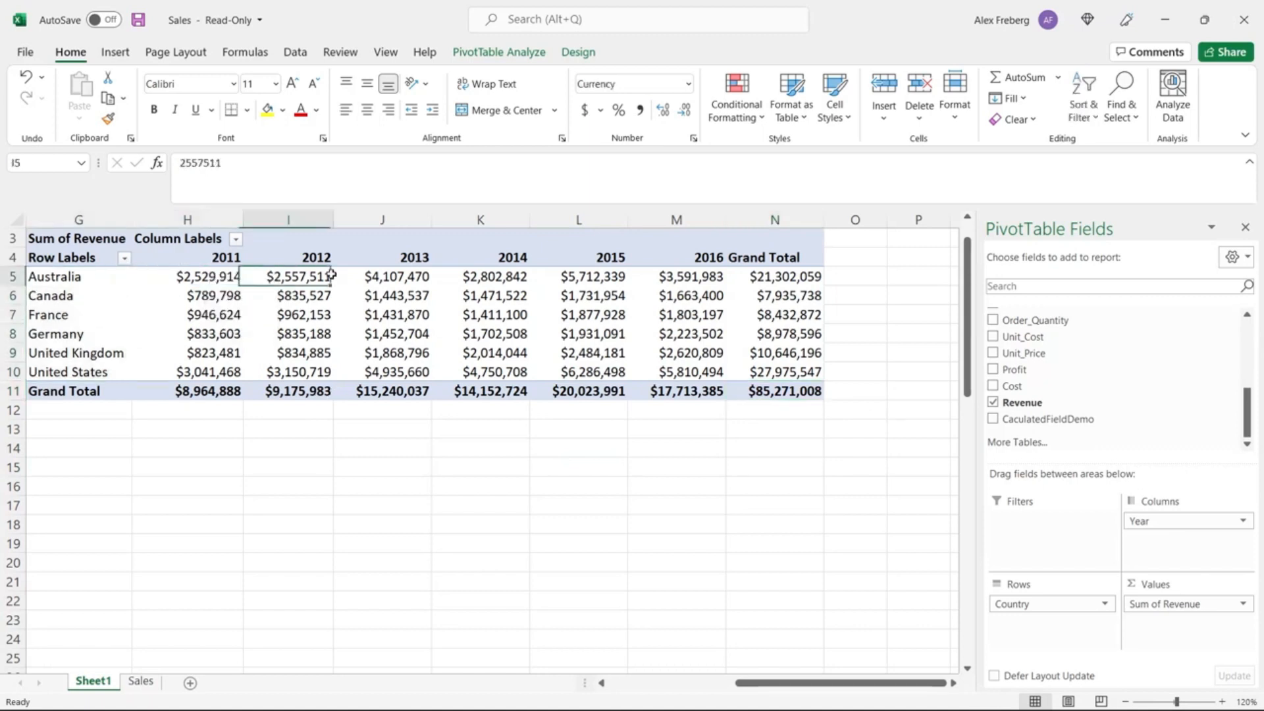
pyautogui.click(389, 278)
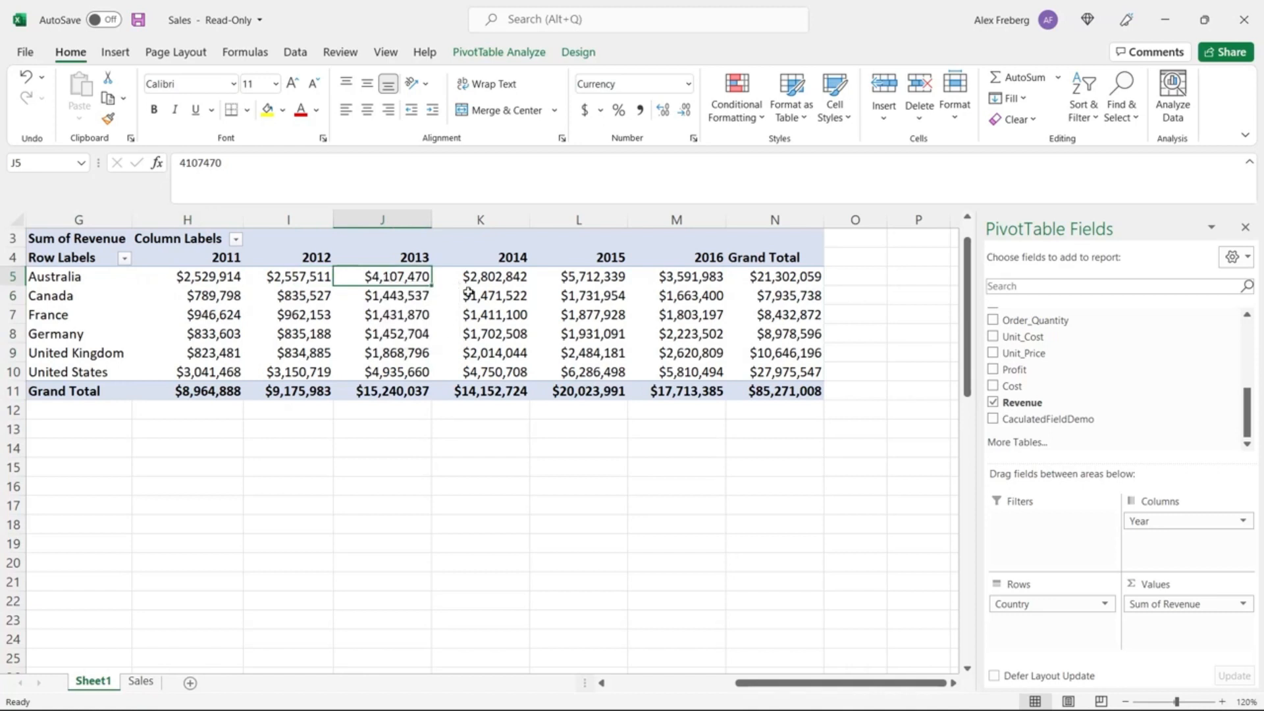
pyautogui.click(589, 278)
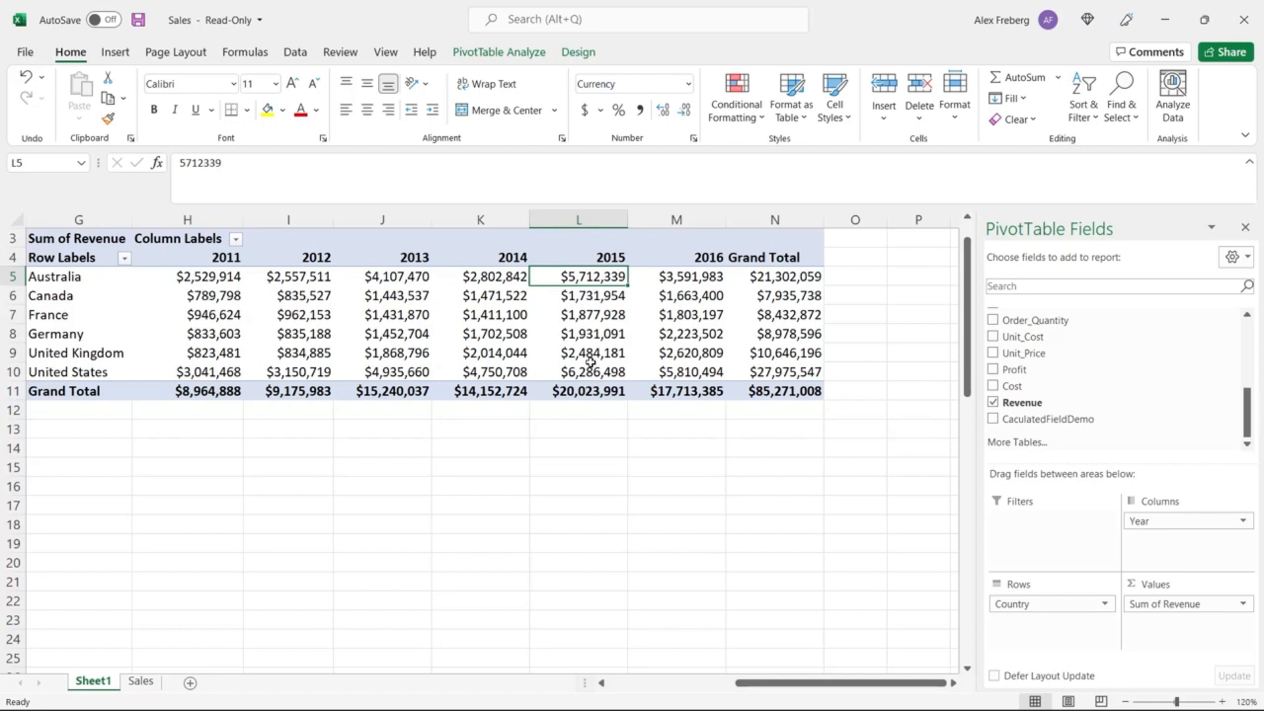
pyautogui.moveTo(590, 362)
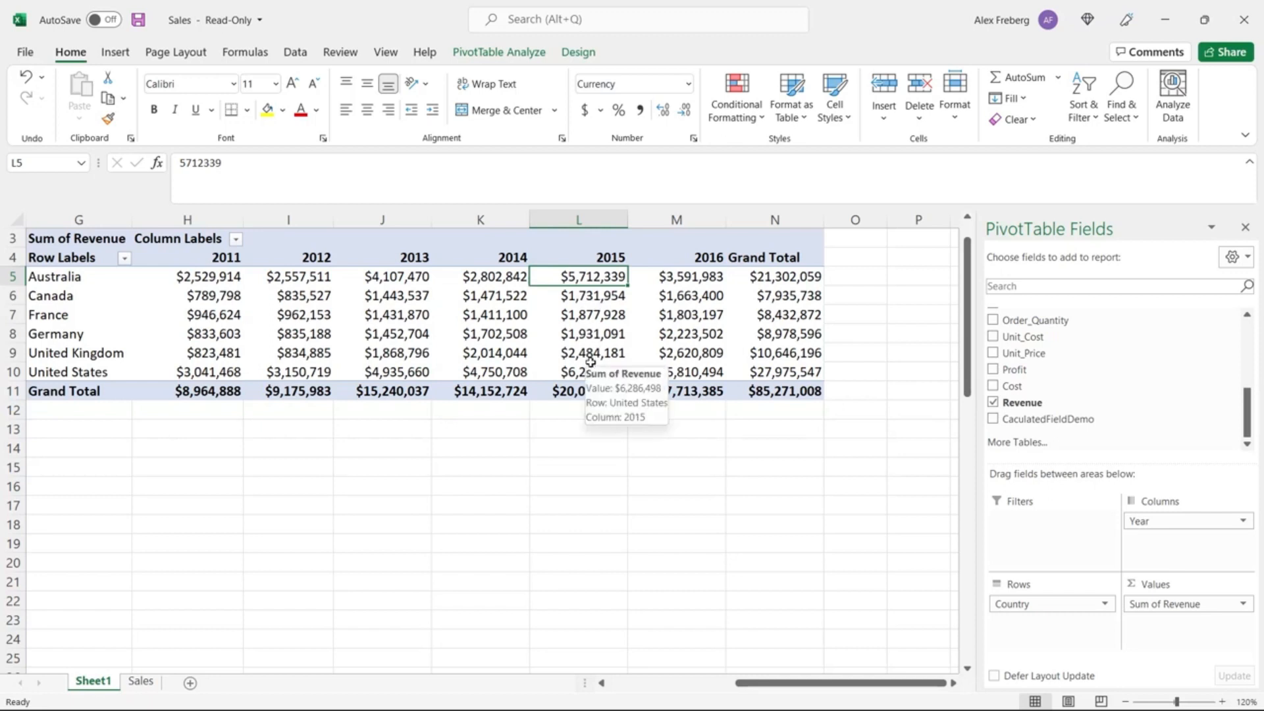